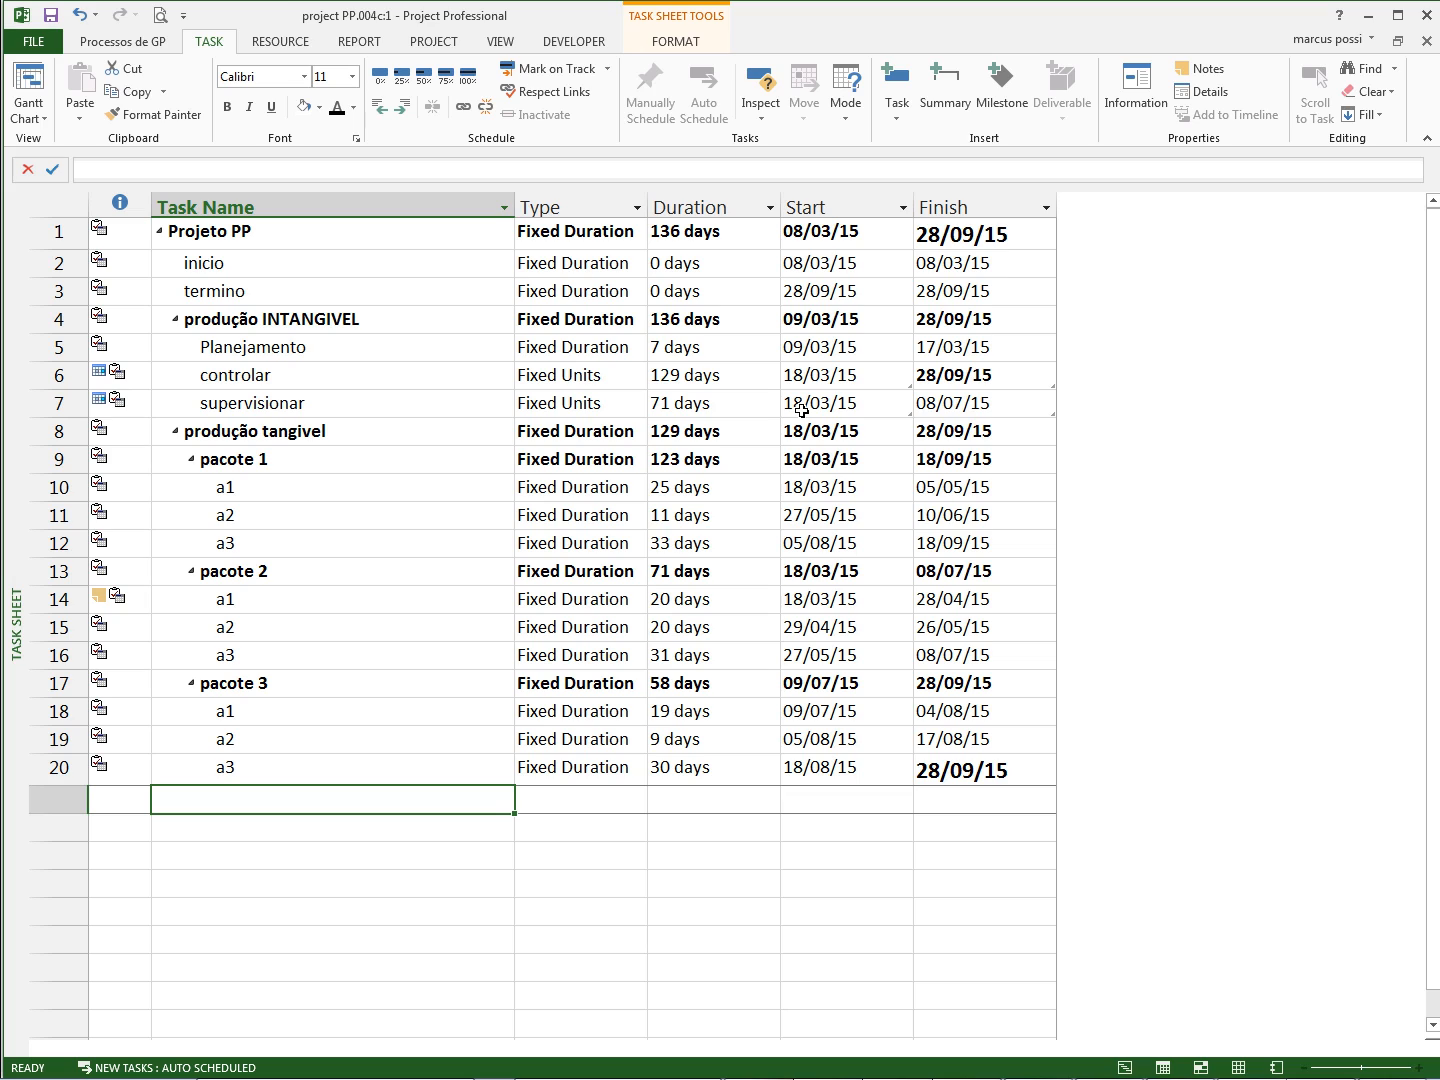
Switch the project to the Gantt Chart view, reveal the Finish column in its table and remove the Type column.
{"action": "right_click", "coordinate": [18, 290]}
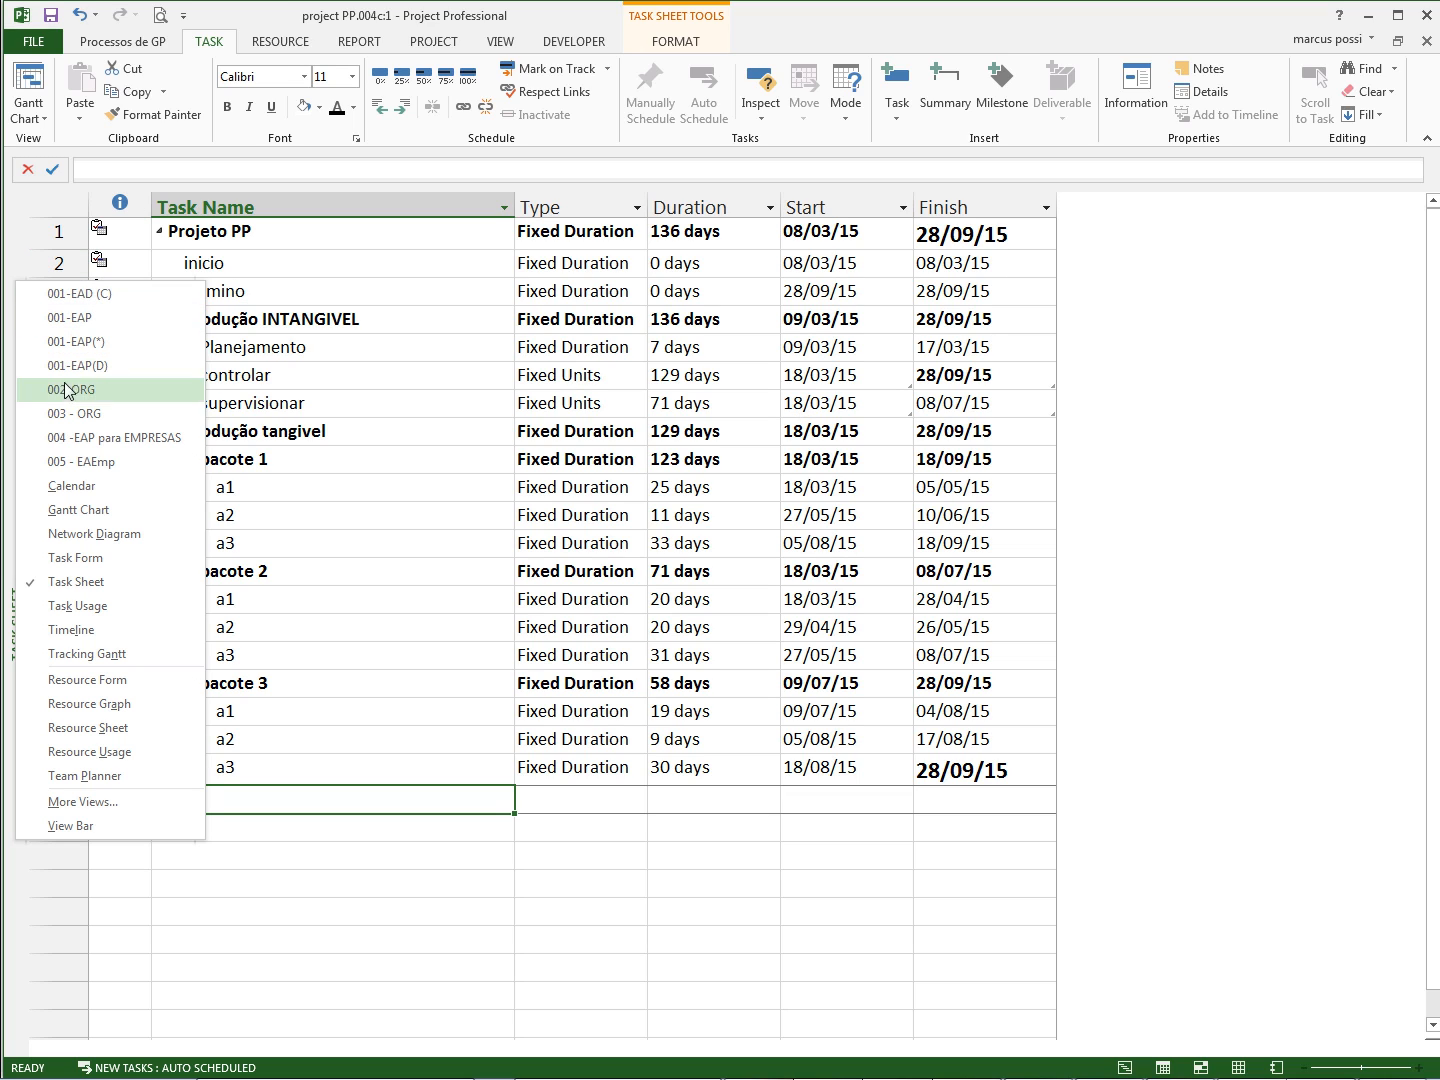
{"action": "left_click", "coordinate": [69, 513]}
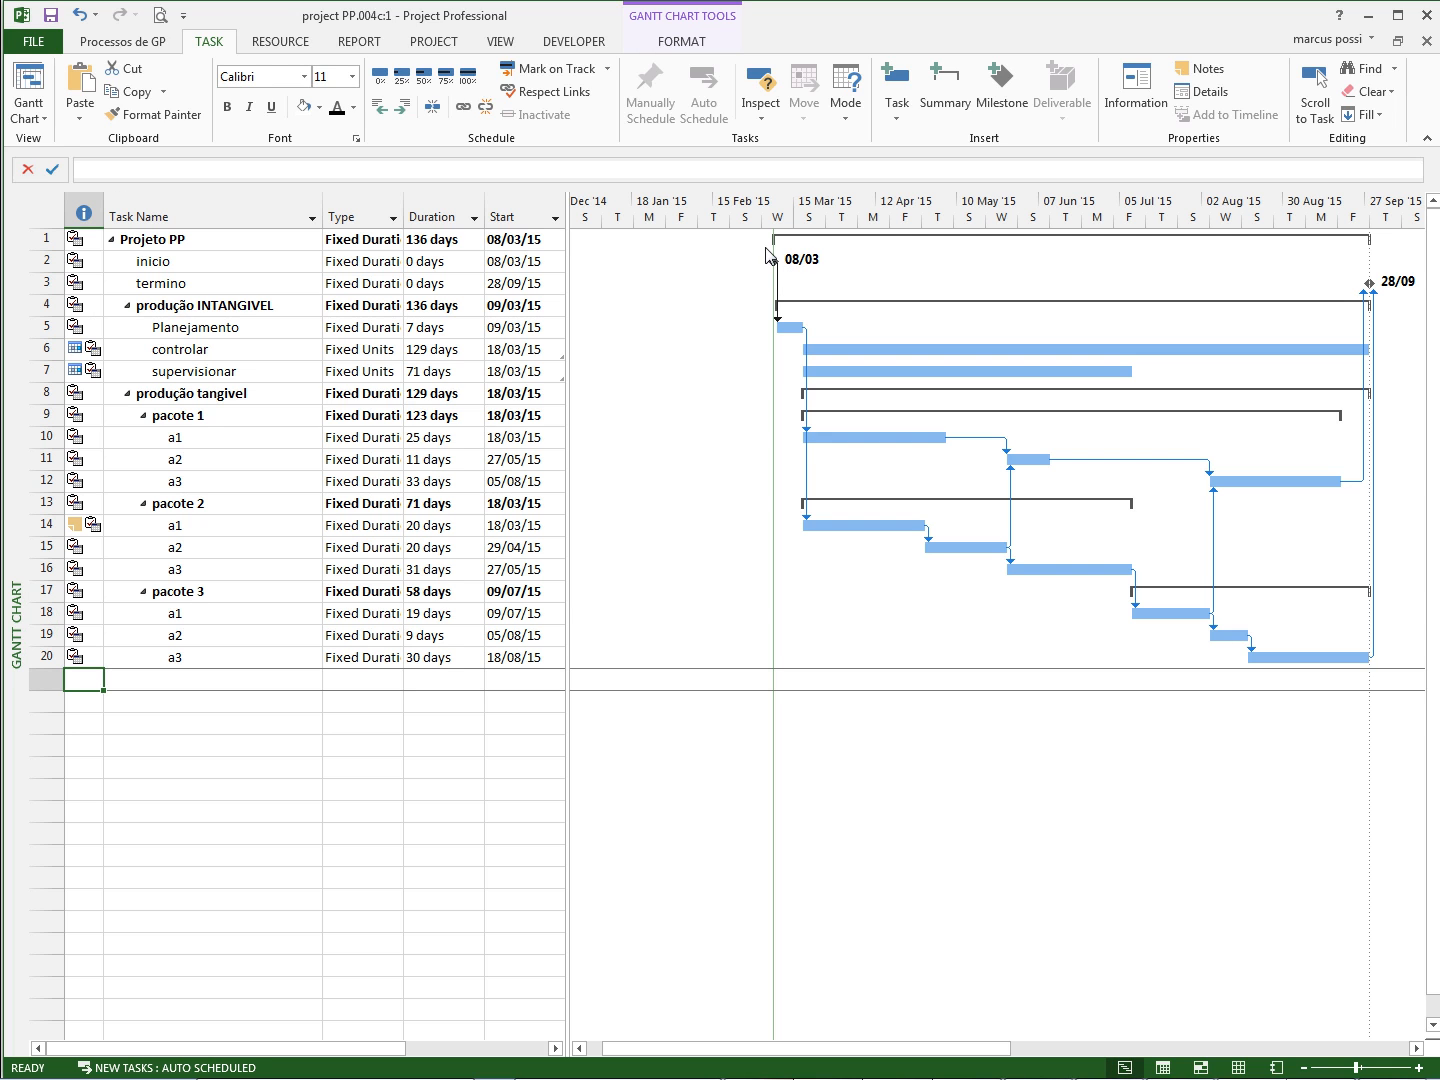
{"action": "left_click_drag", "start_coordinate": [581, 293], "coordinate": [657, 353]}
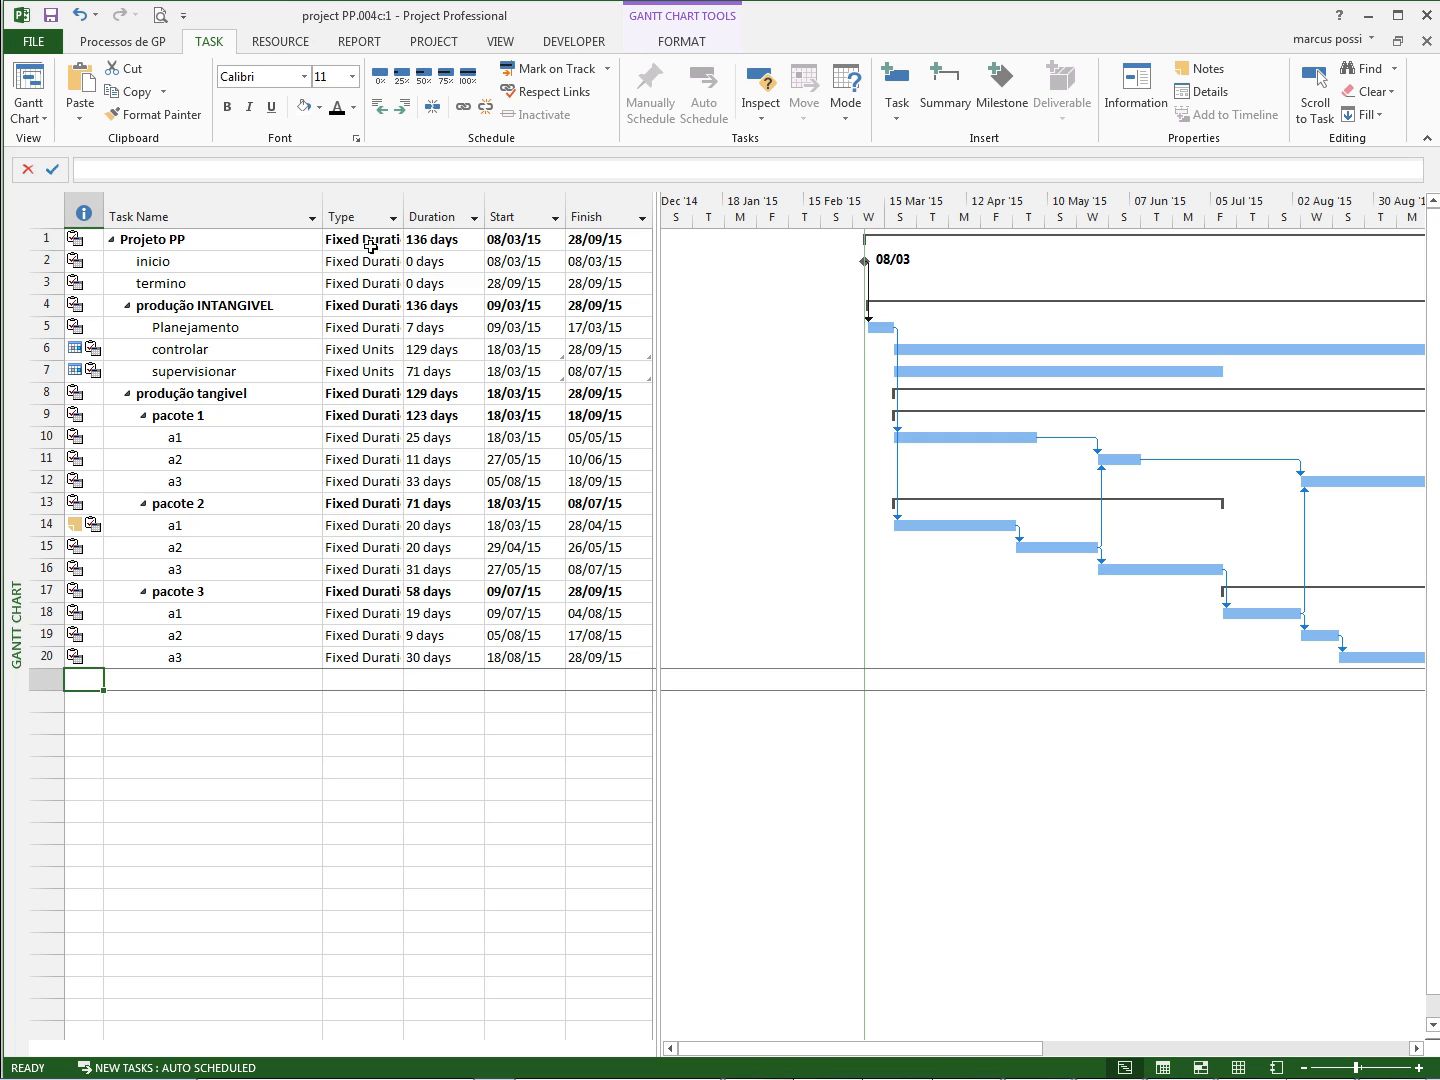
{"action": "left_click", "coordinate": [345, 216]}
{"action": "key", "text": "Delete"}
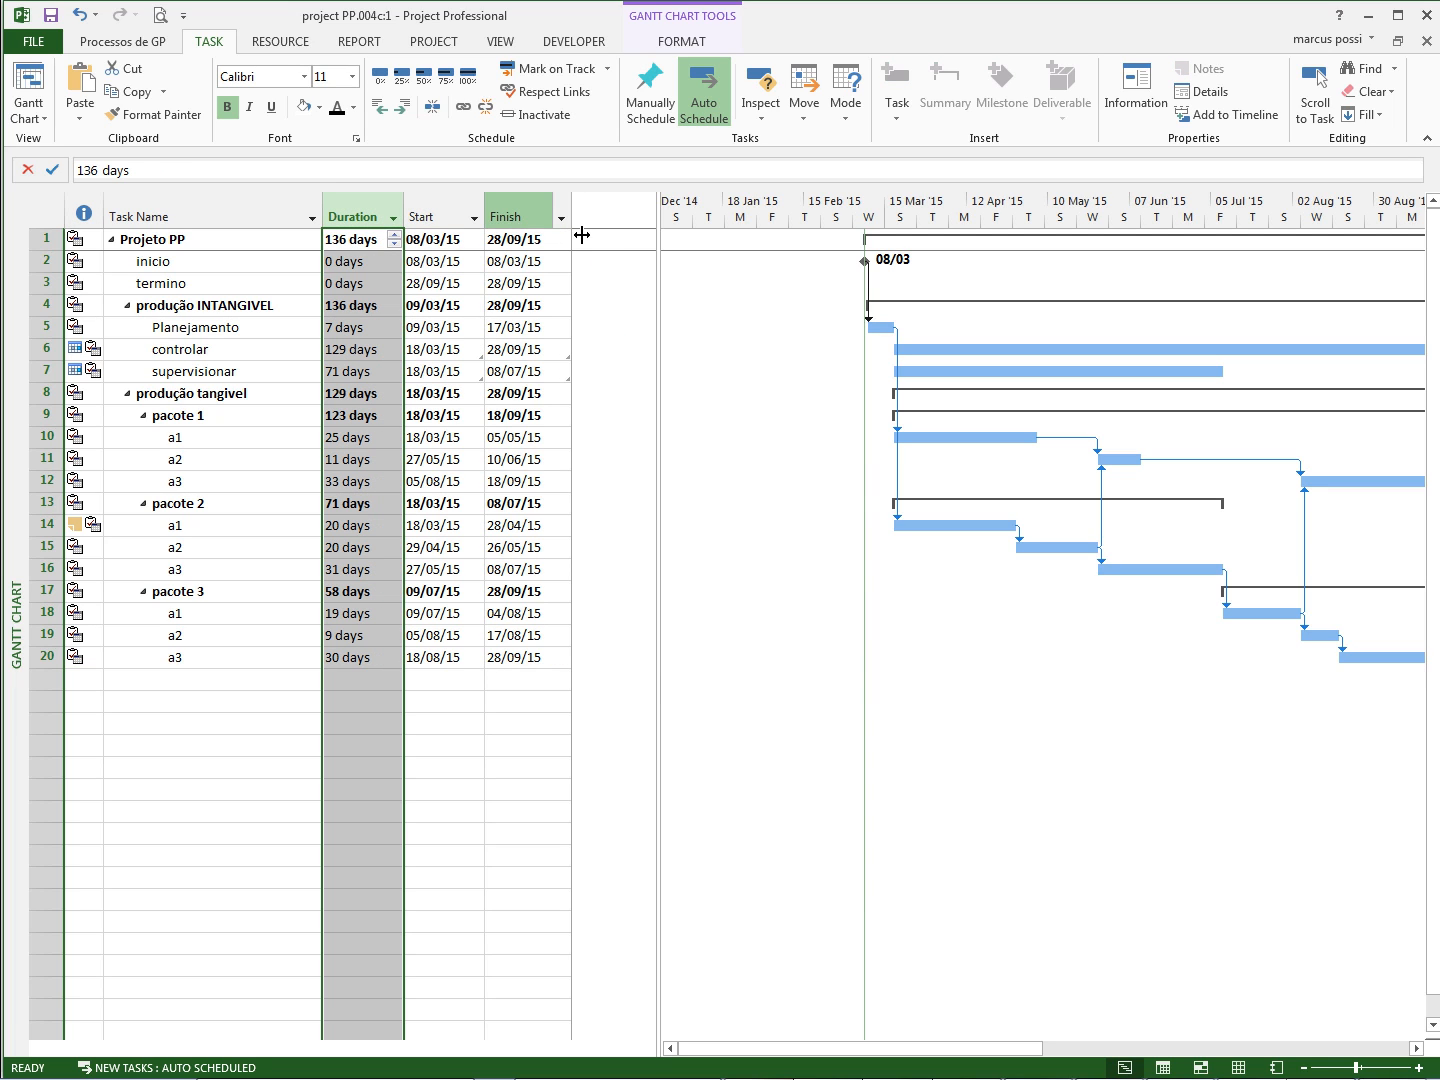
Insert a Free Slack column before the Finish column in the task table.
{"action": "right_click", "coordinate": [532, 216]}
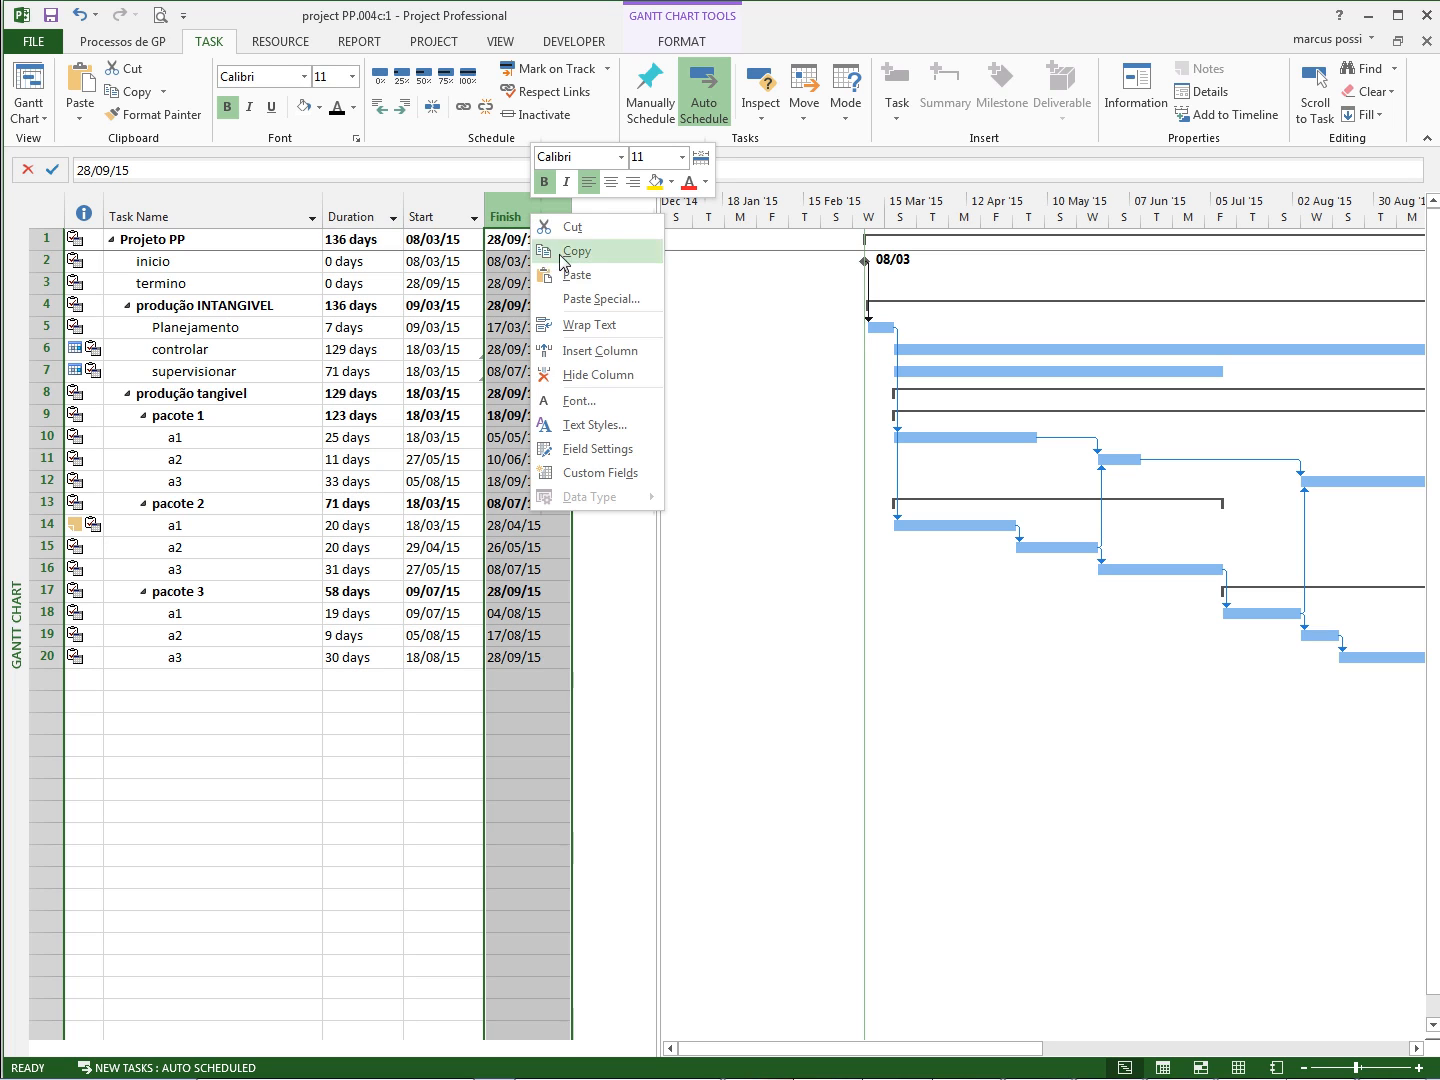
{"action": "left_click", "coordinate": [593, 356]}
{"action": "type", "text": "Free Slack"}
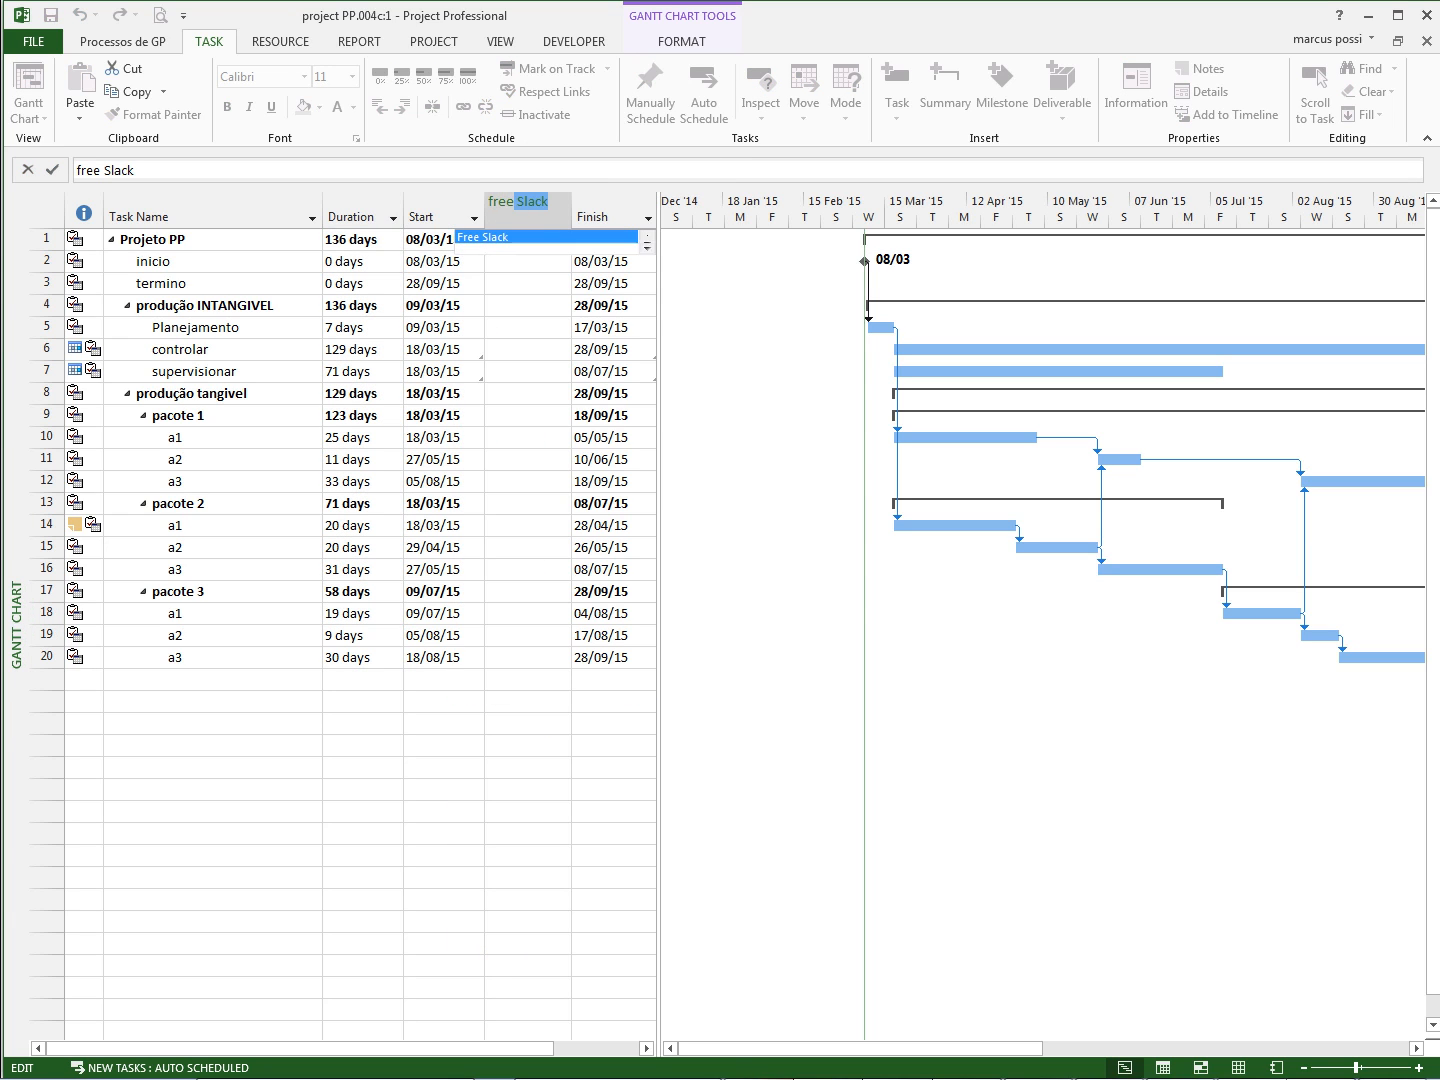
{"action": "key", "text": "Return"}
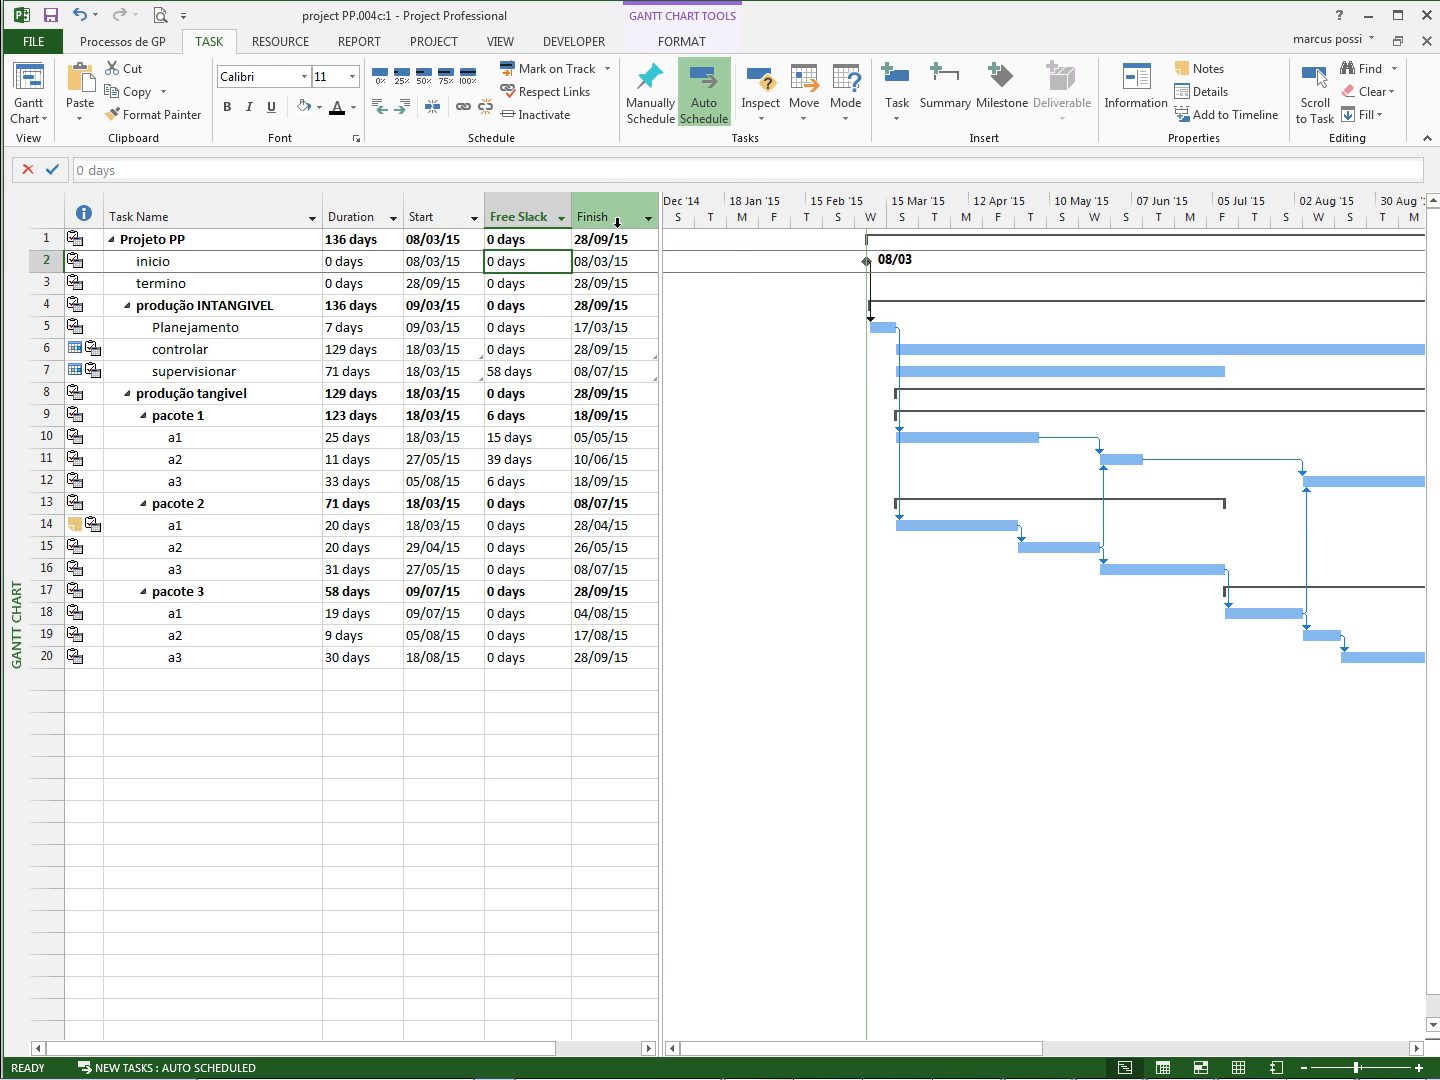
Insert a Total Slack column between the Free Slack and Finish columns.
{"action": "right_click", "coordinate": [604, 212]}
{"action": "left_click", "coordinate": [660, 345]}
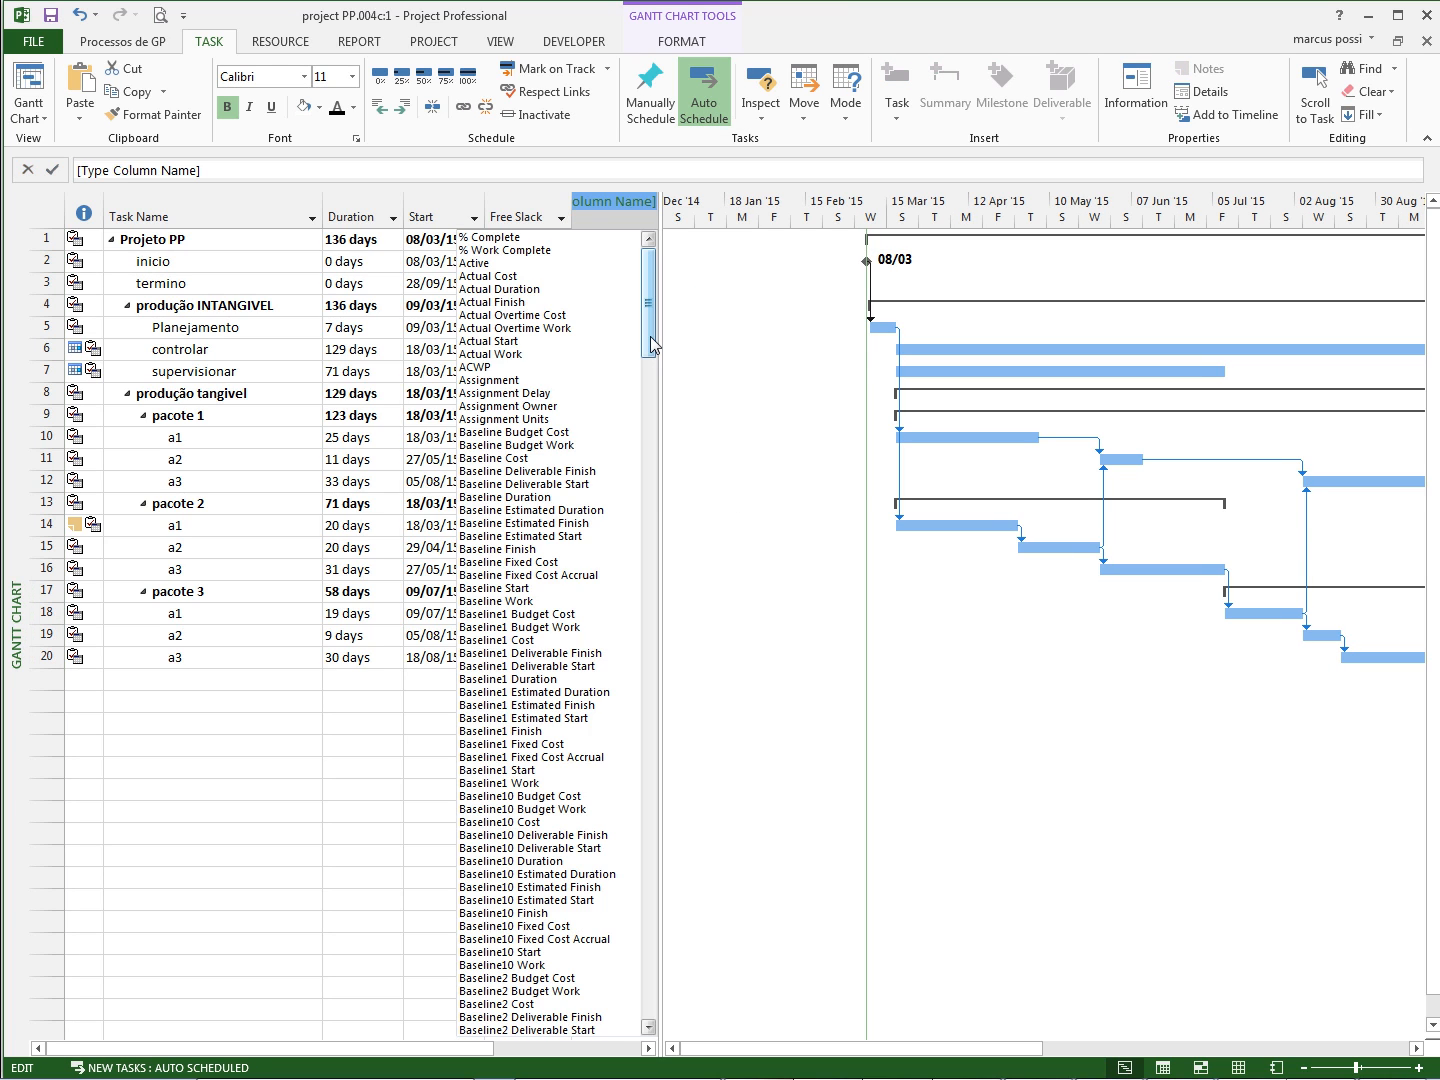
{"action": "type", "text": "total Slack"}
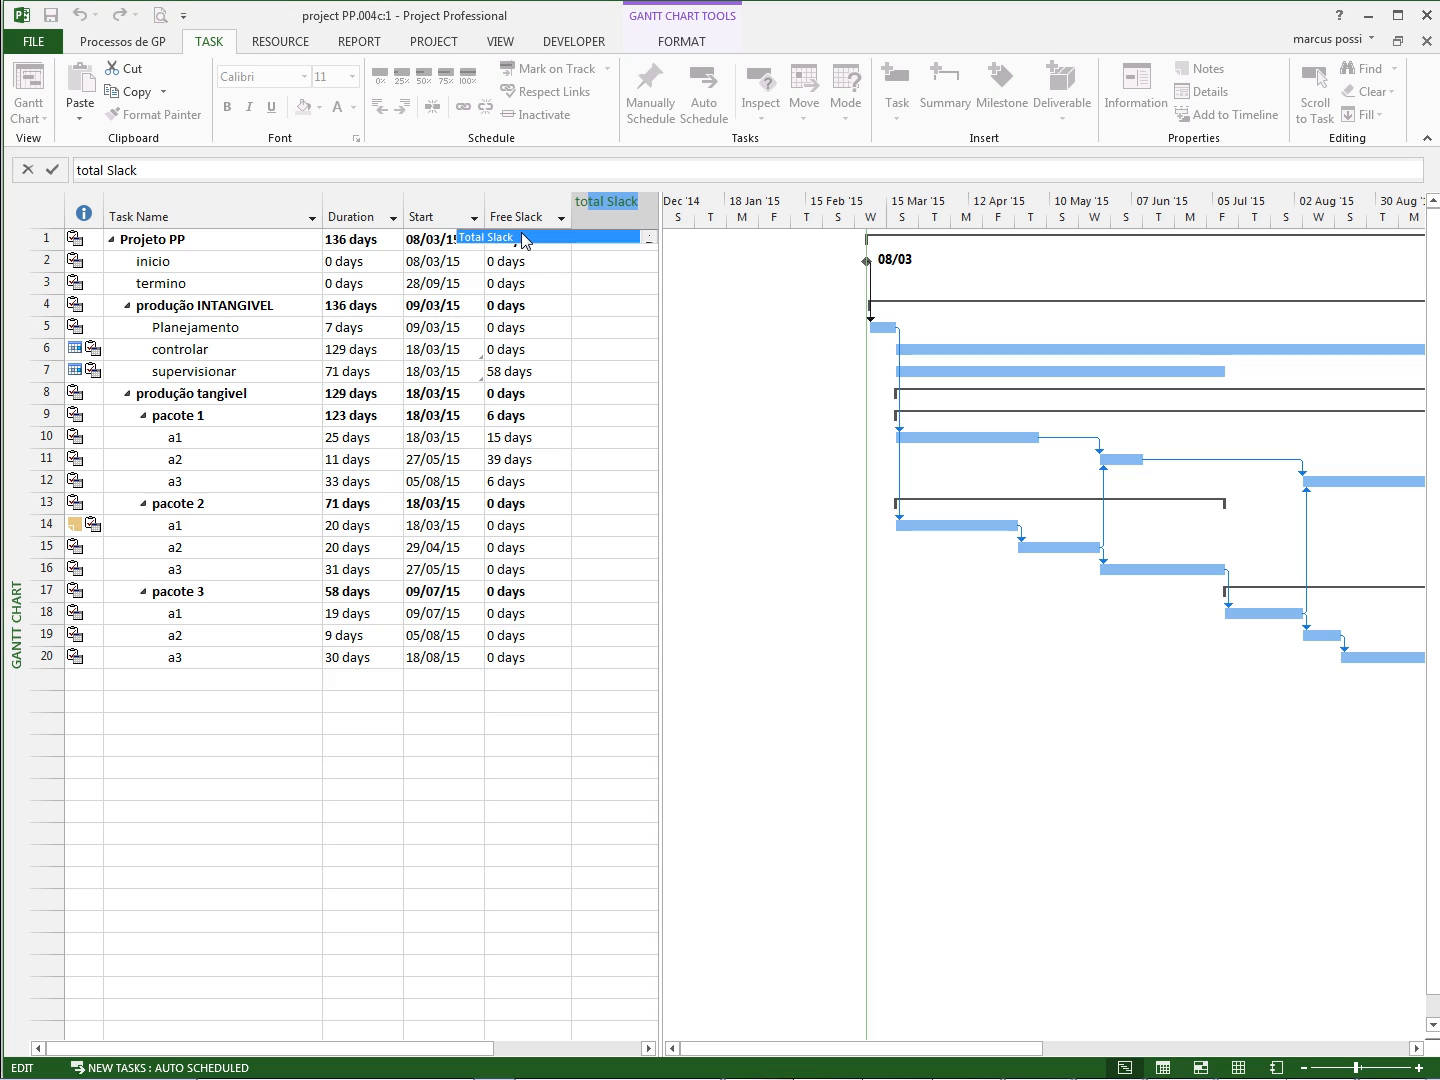
{"action": "left_click", "coordinate": [524, 239]}
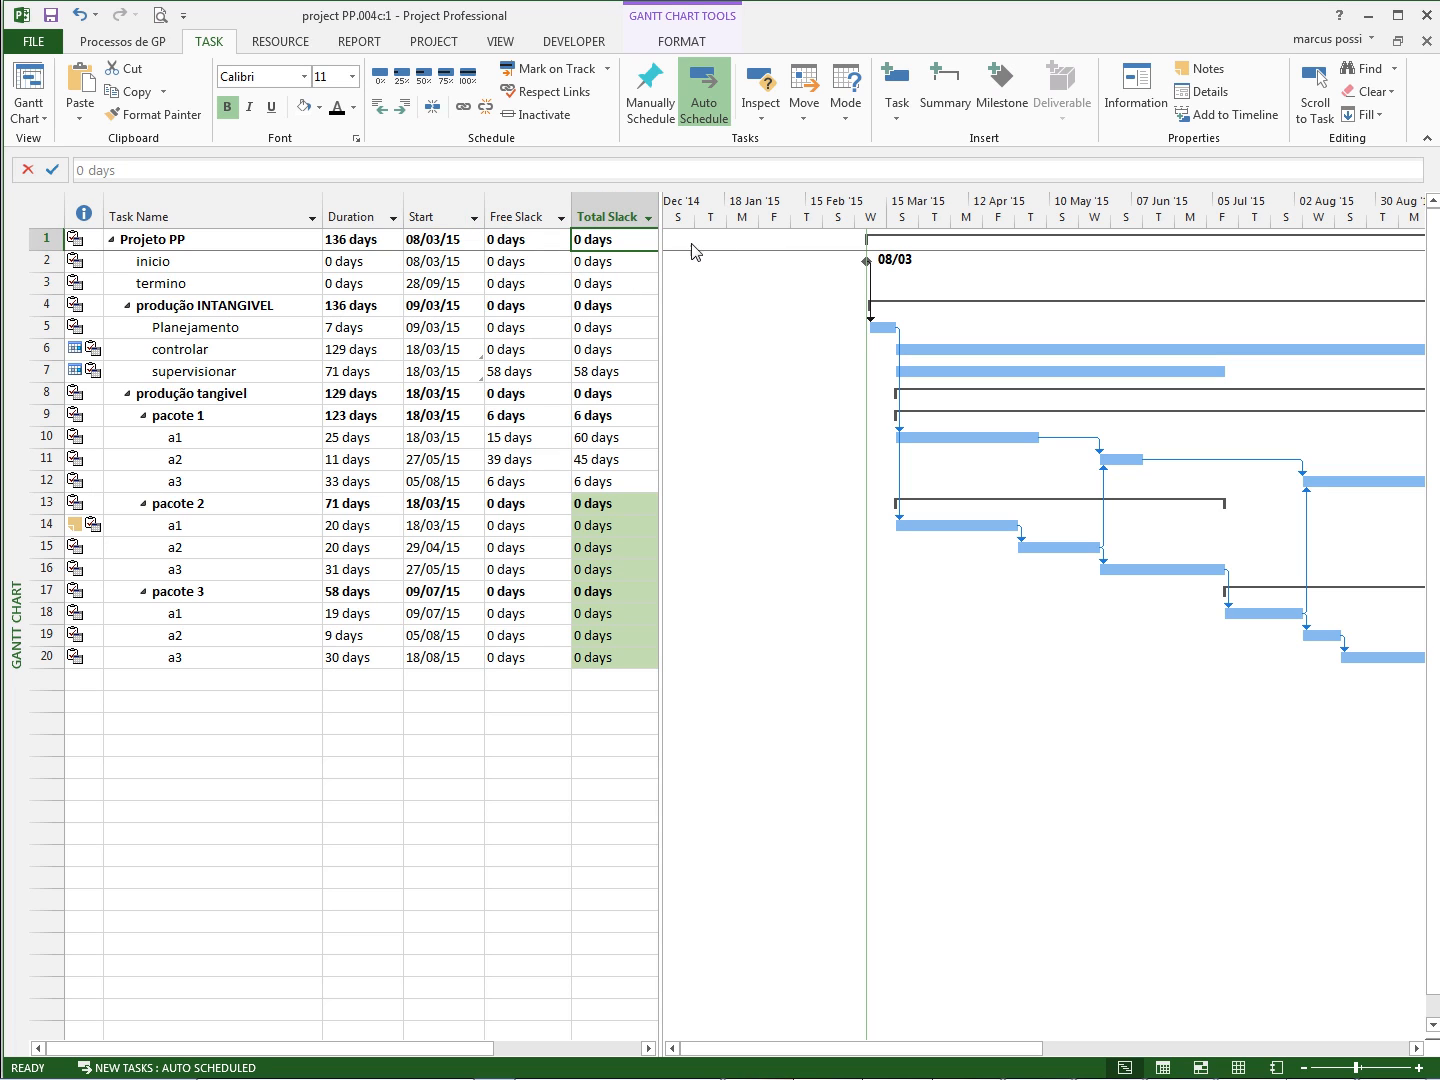
Widen the task table and move the Finish column to directly after the Start column.
{"action": "left_click_drag", "start_coordinate": [675, 276], "coordinate": [815, 272]}
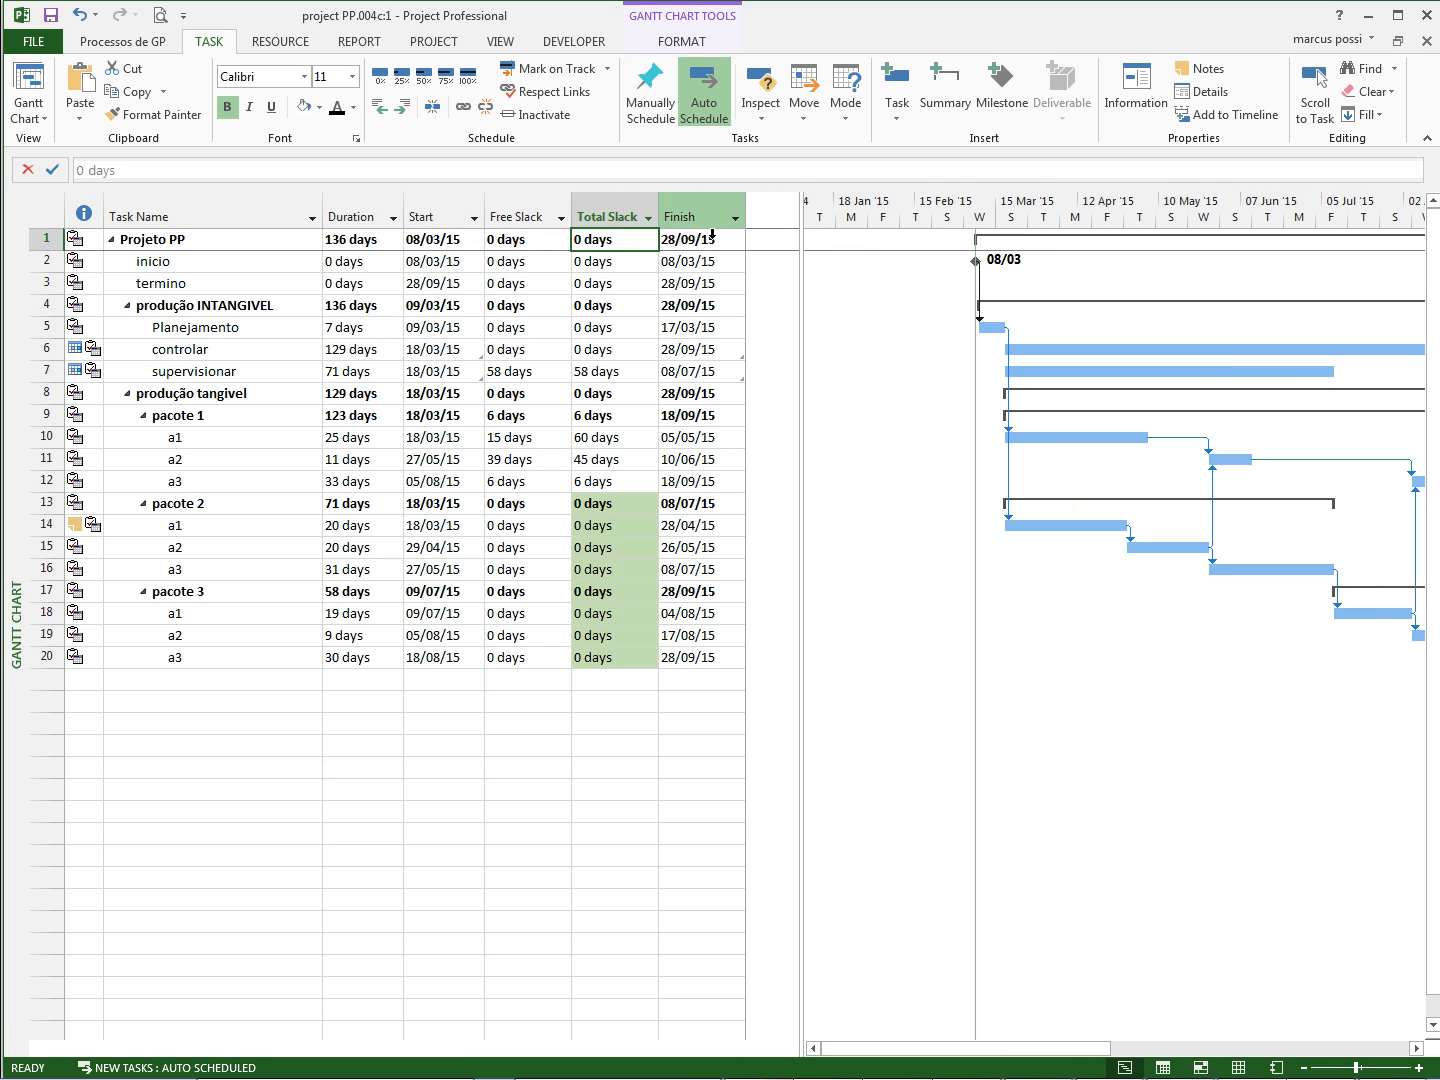
{"action": "left_click_drag", "start_coordinate": [709, 228], "coordinate": [425, 228]}
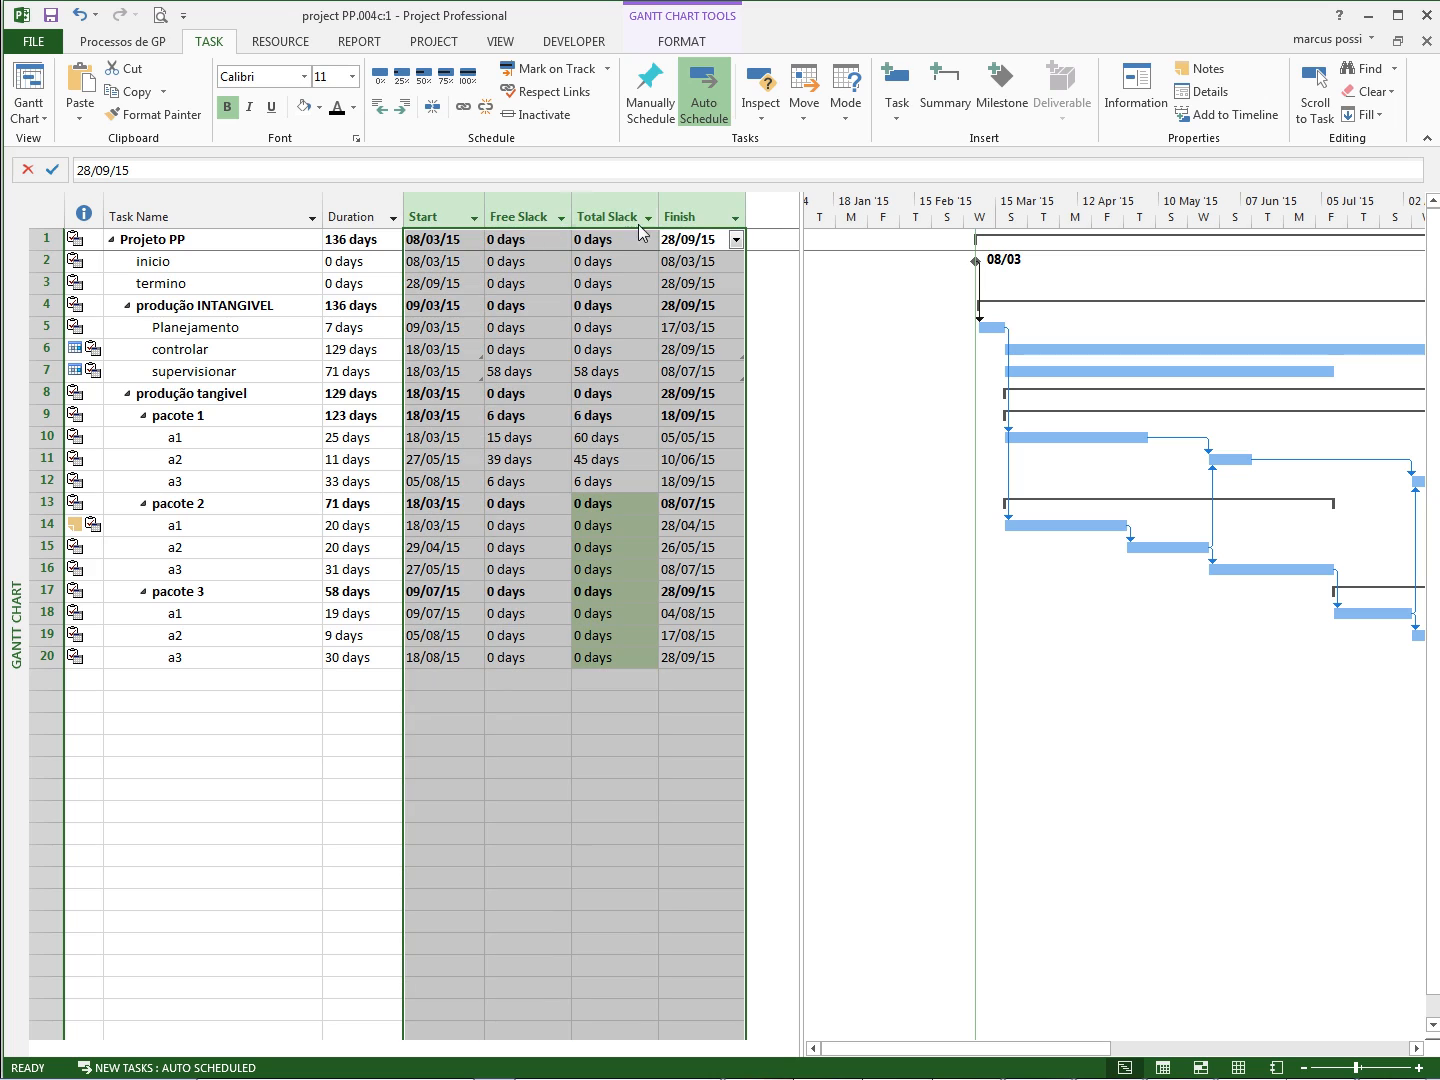
{"action": "left_click_drag", "start_coordinate": [710, 222], "coordinate": [500, 239]}
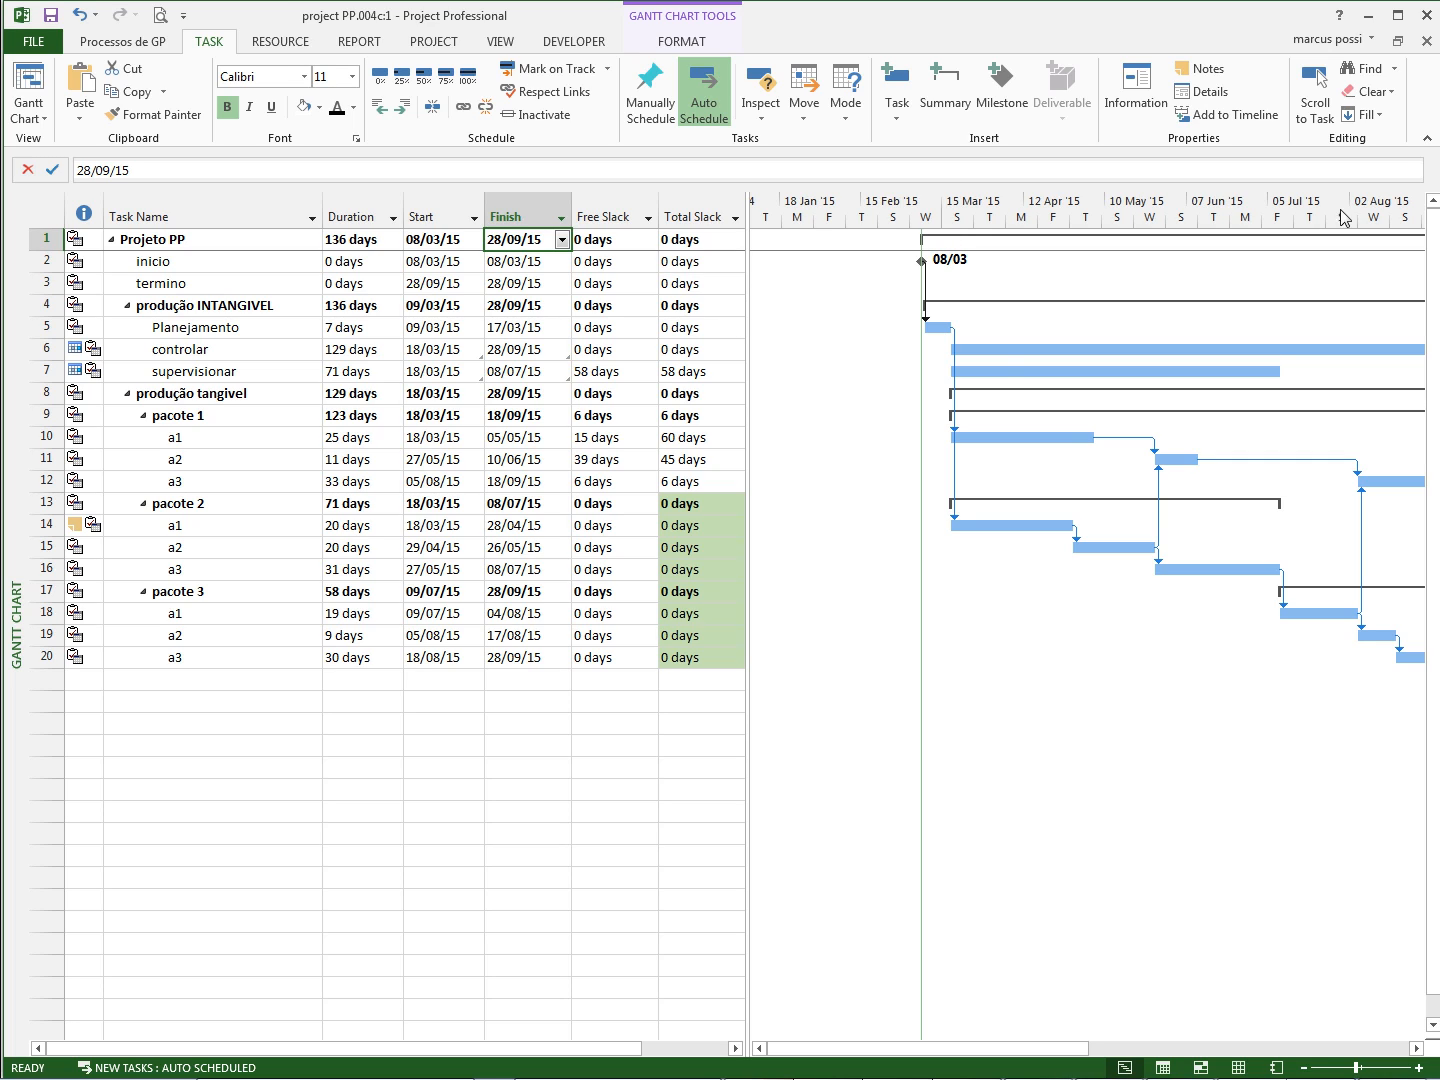
Examine the task durations and slack values in the table alongside the full run of Gantt bars, especially a1 and a2 of pacote 1.
{"action": "left_click", "coordinate": [1416, 1048]}
{"action": "left_click", "coordinate": [1416, 1048]}
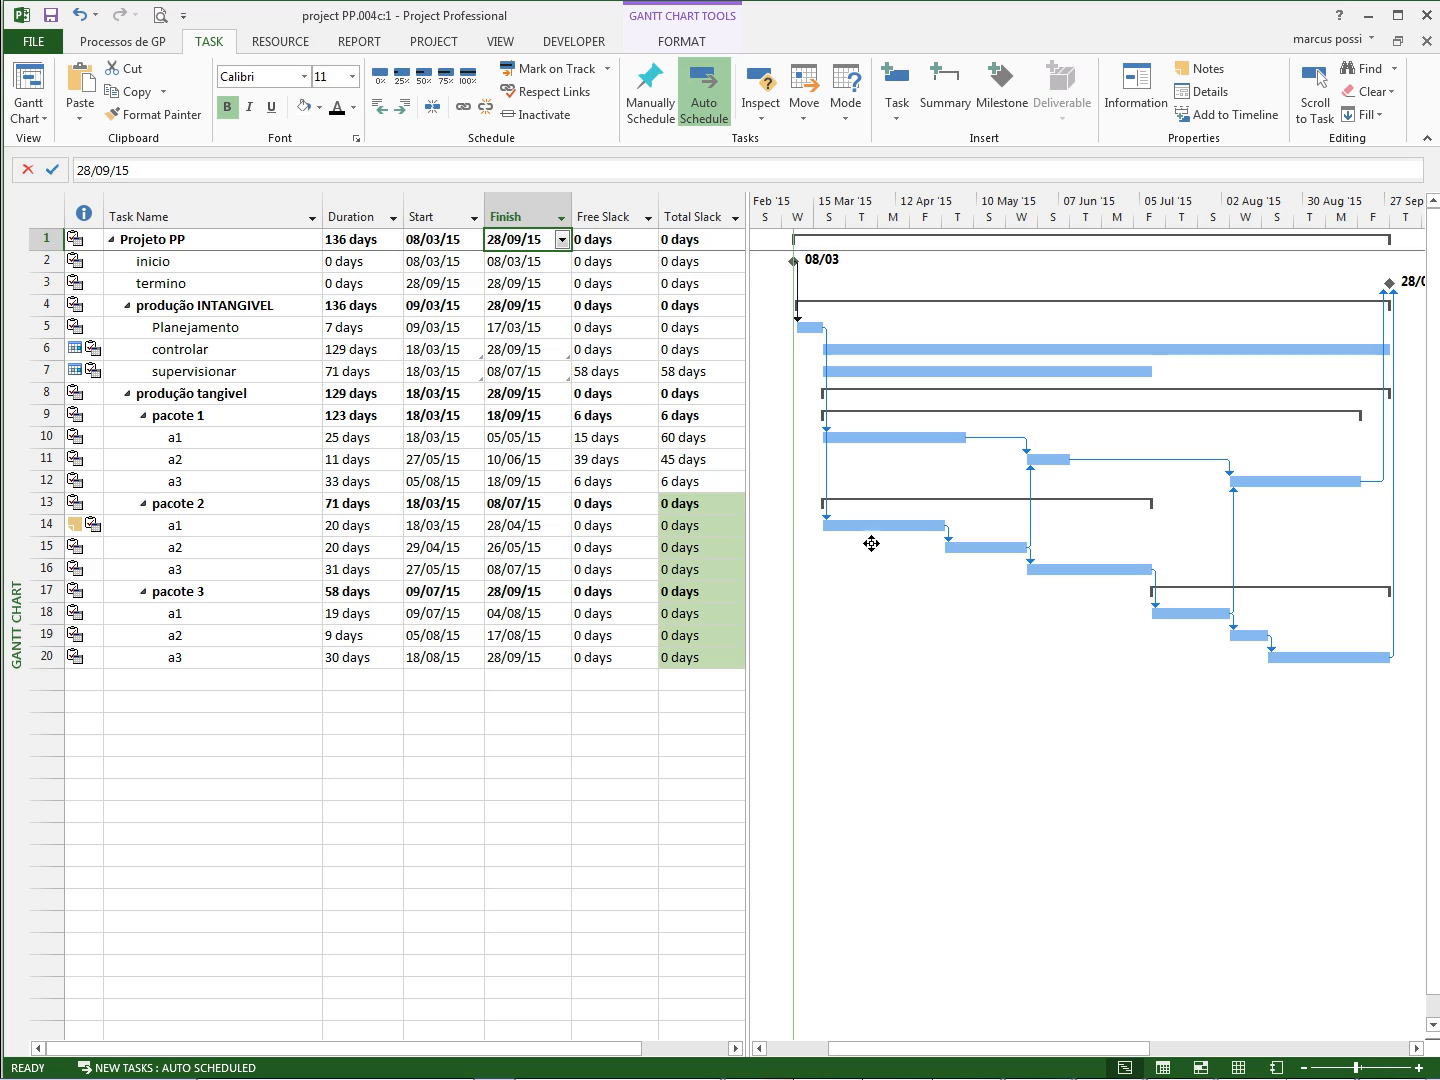
{"action": "left_click", "coordinate": [70, 214]}
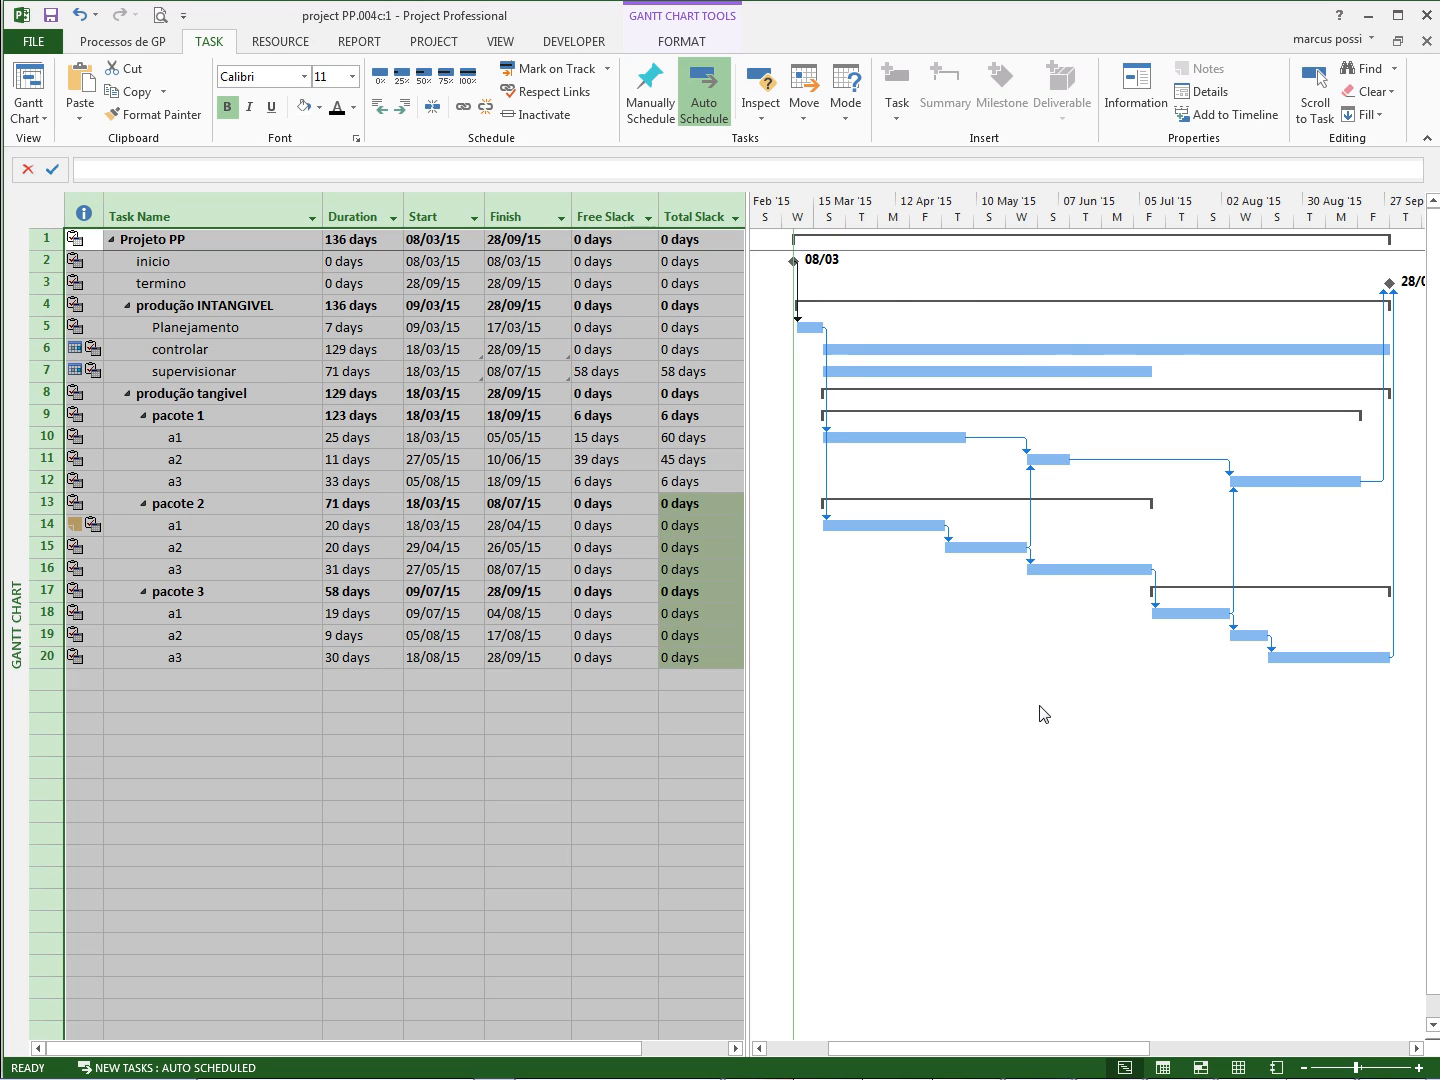
{"action": "left_click", "coordinate": [510, 766]}
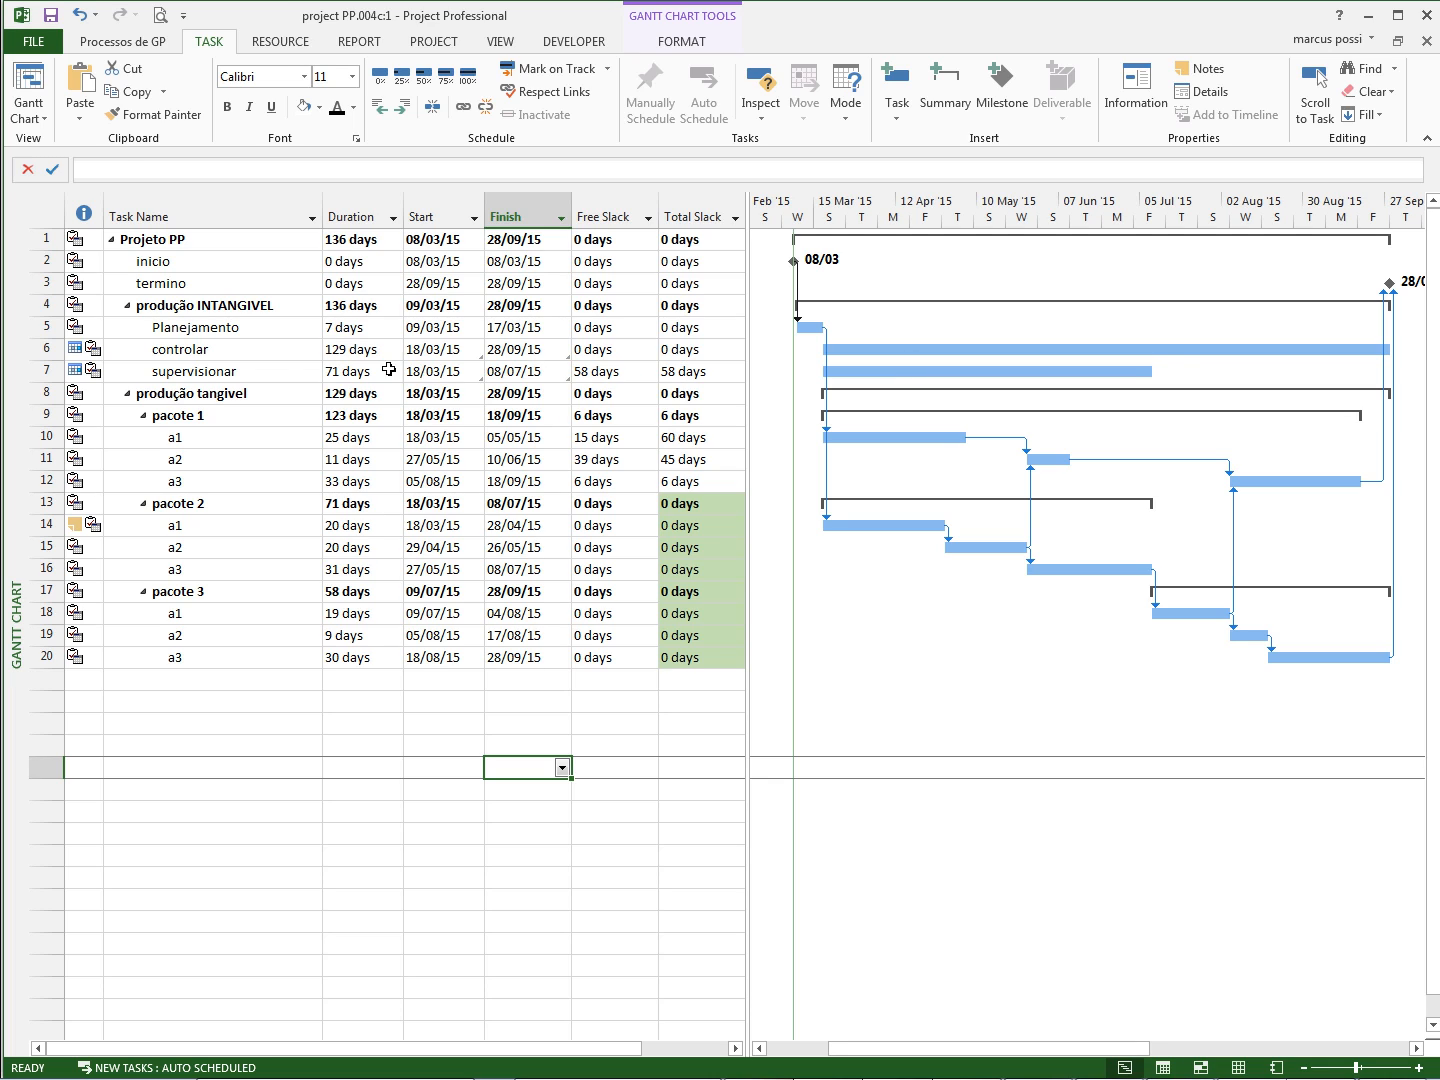
{"action": "left_click", "coordinate": [256, 357]}
{"action": "left_click", "coordinate": [256, 459]}
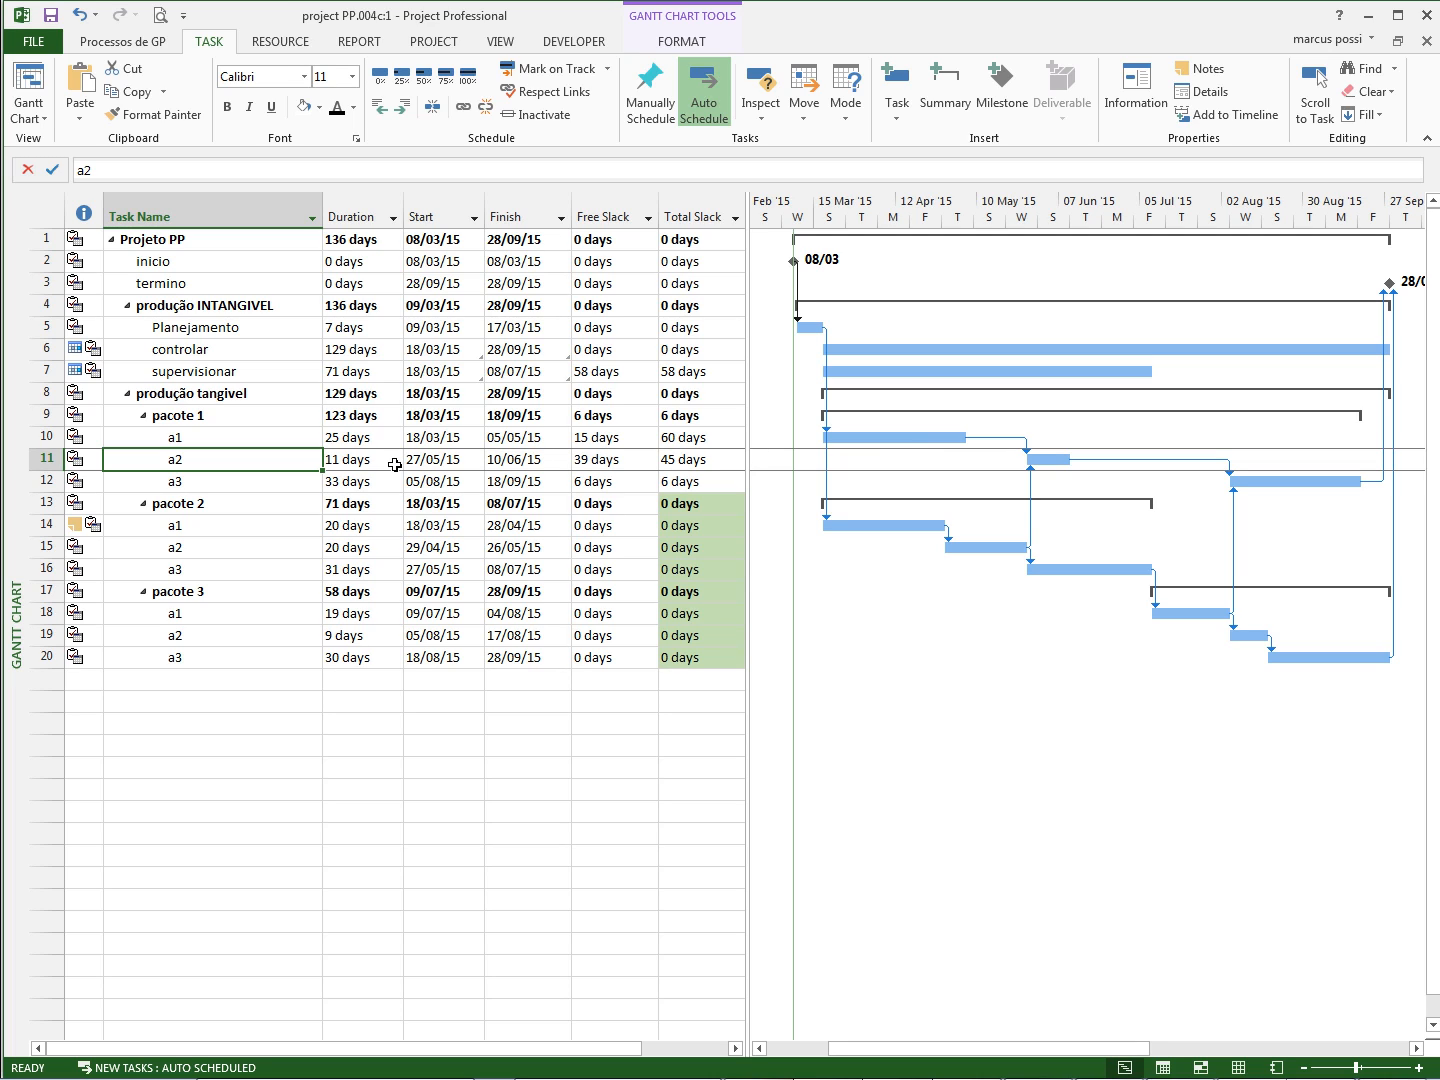
{"action": "left_click", "coordinate": [359, 465]}
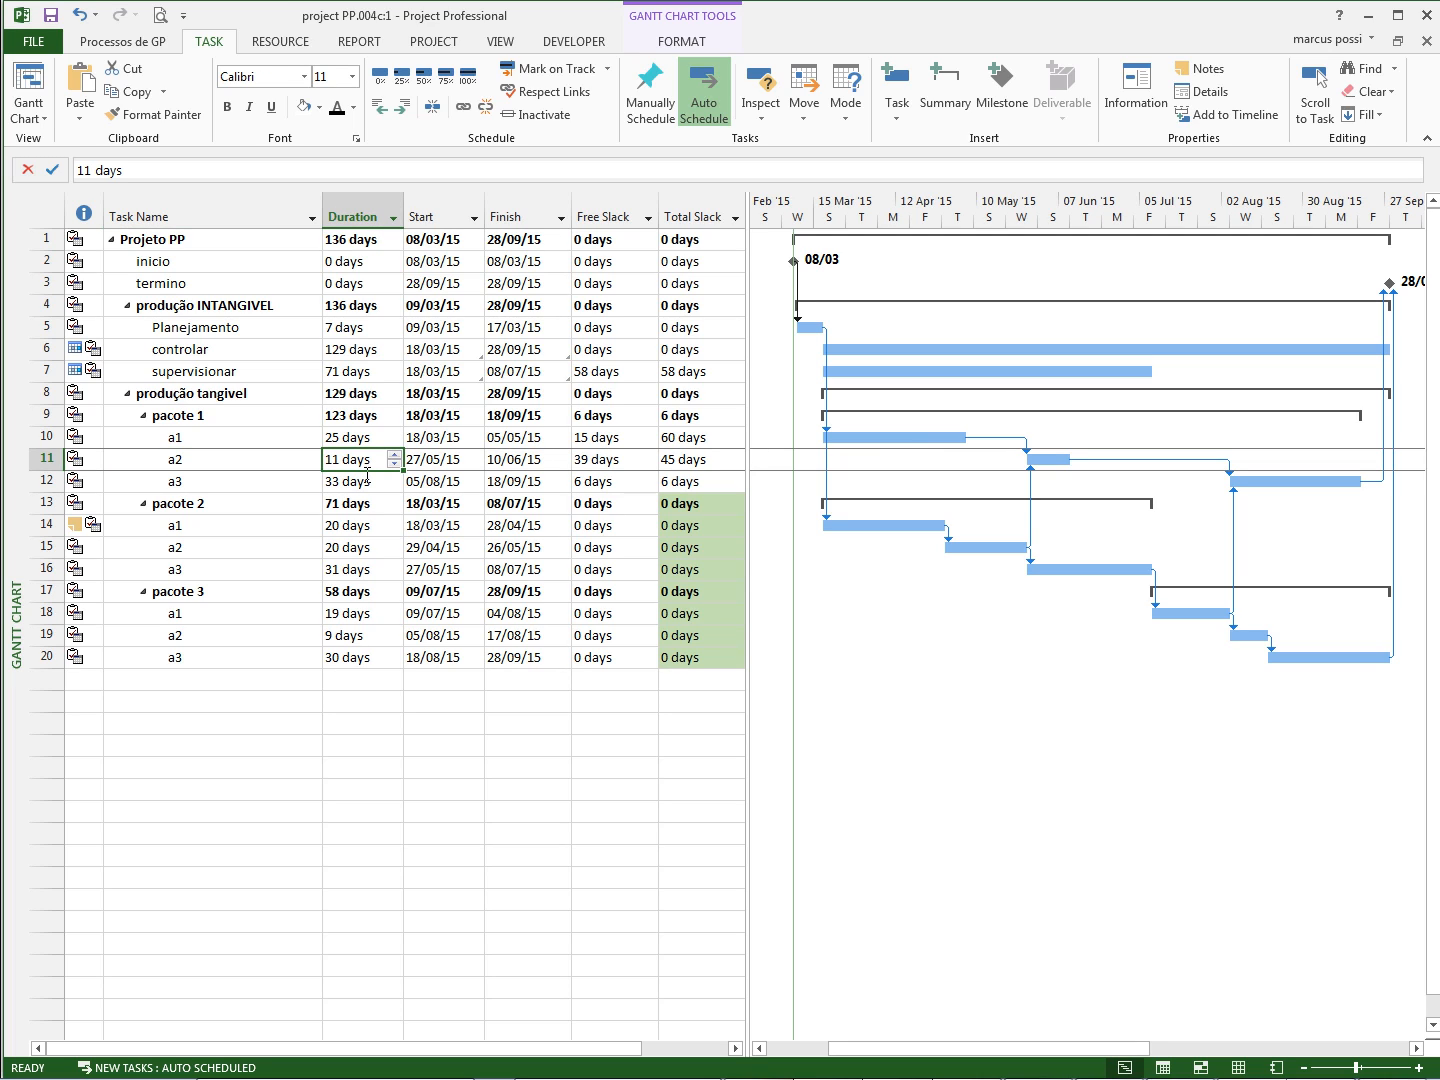
{"action": "left_click", "coordinate": [374, 443]}
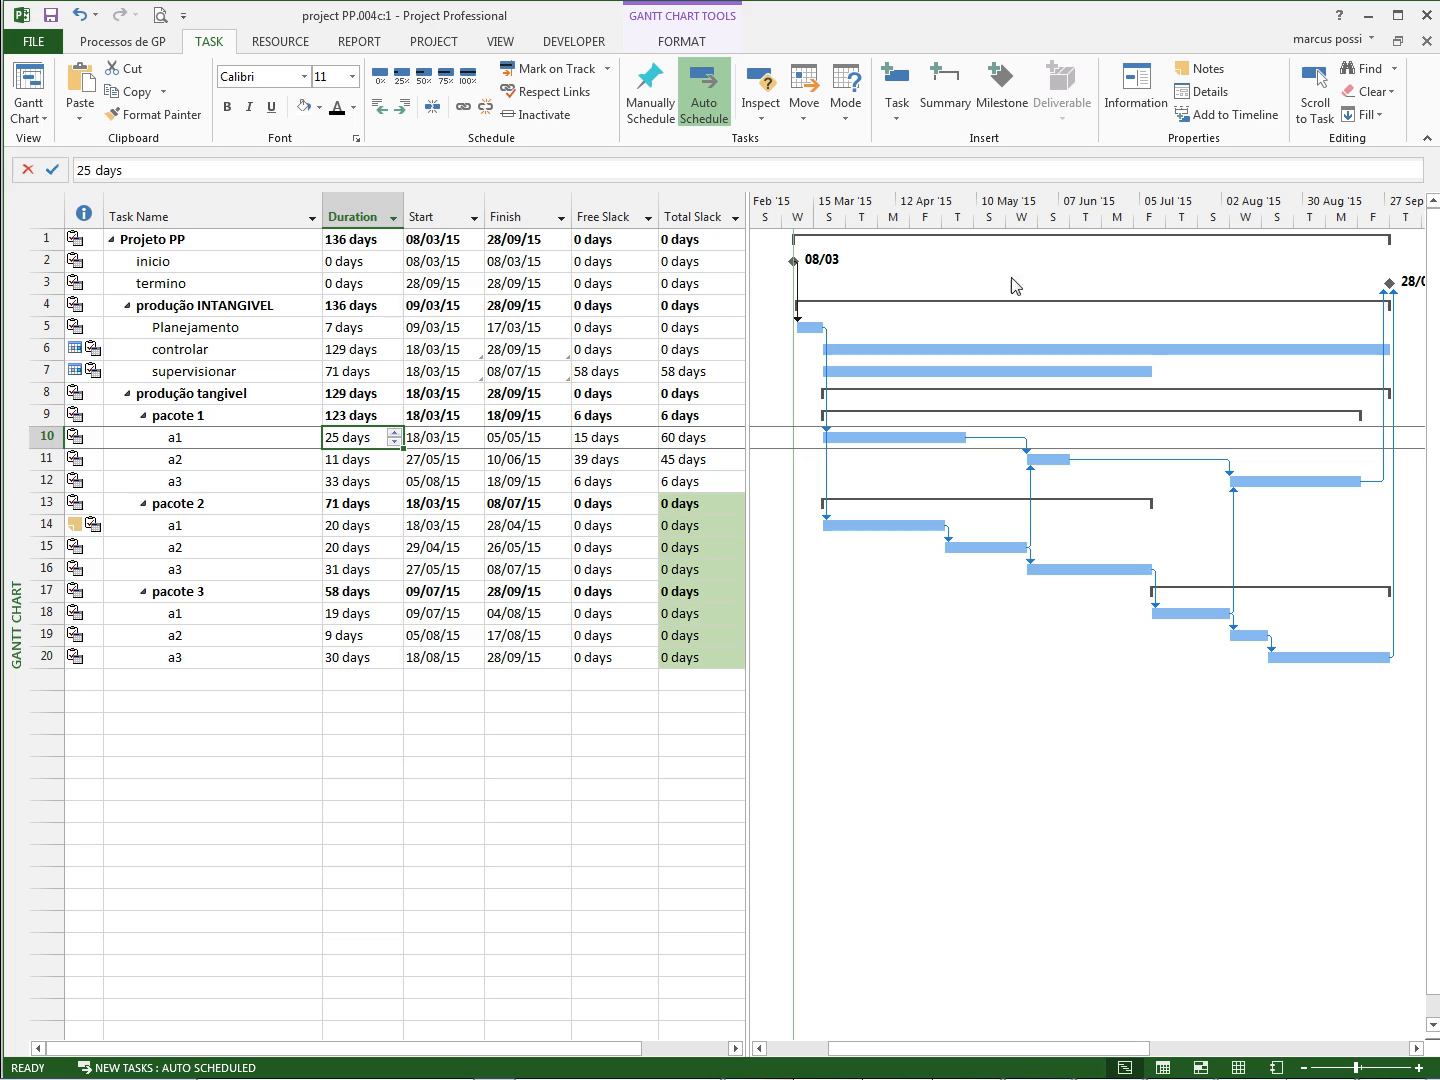
Set the Gantt chart's timescale to Days.
{"action": "right_click", "coordinate": [1020, 207]}
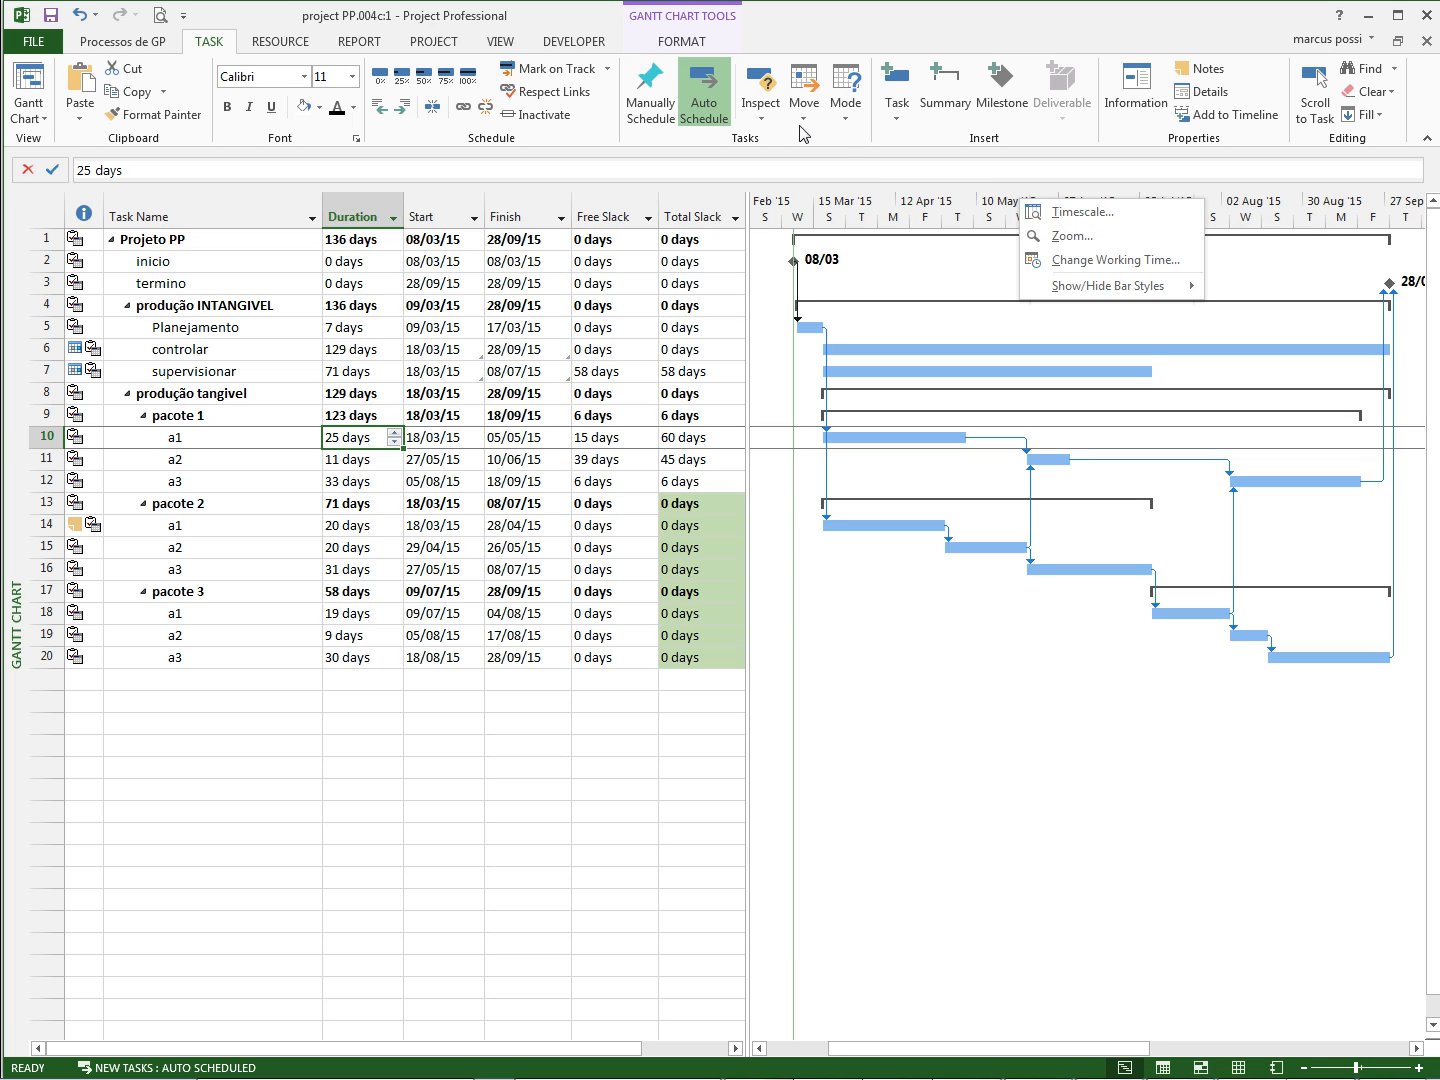
{"action": "left_click", "coordinate": [498, 42]}
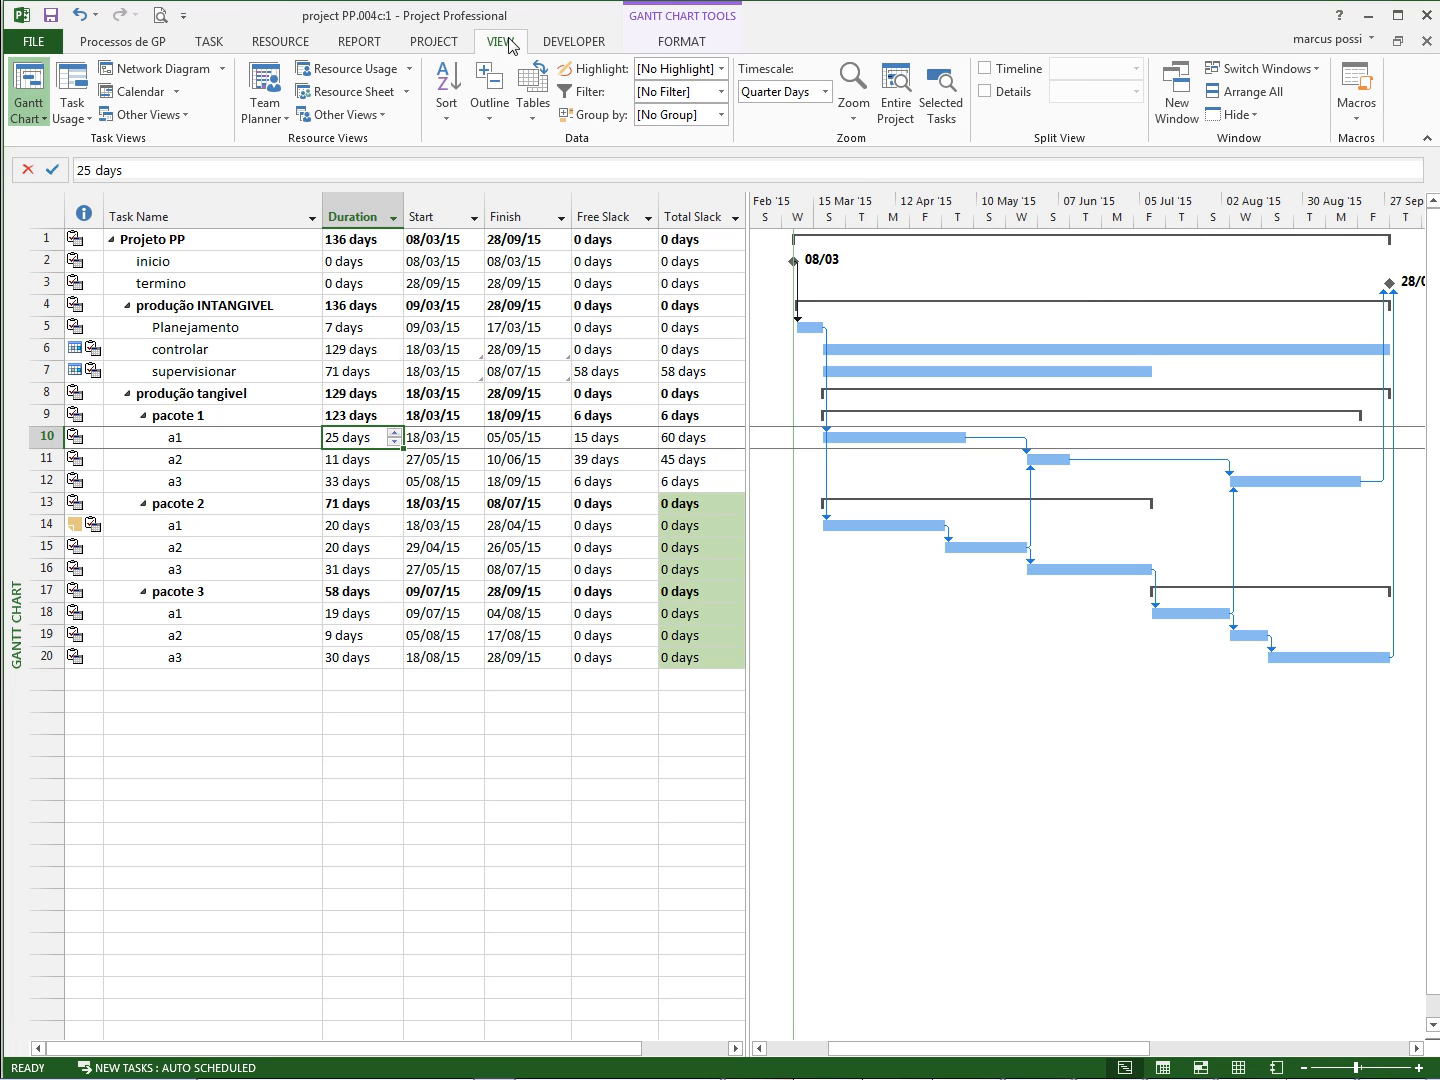
{"action": "left_click", "coordinate": [825, 91]}
{"action": "left_click", "coordinate": [796, 152]}
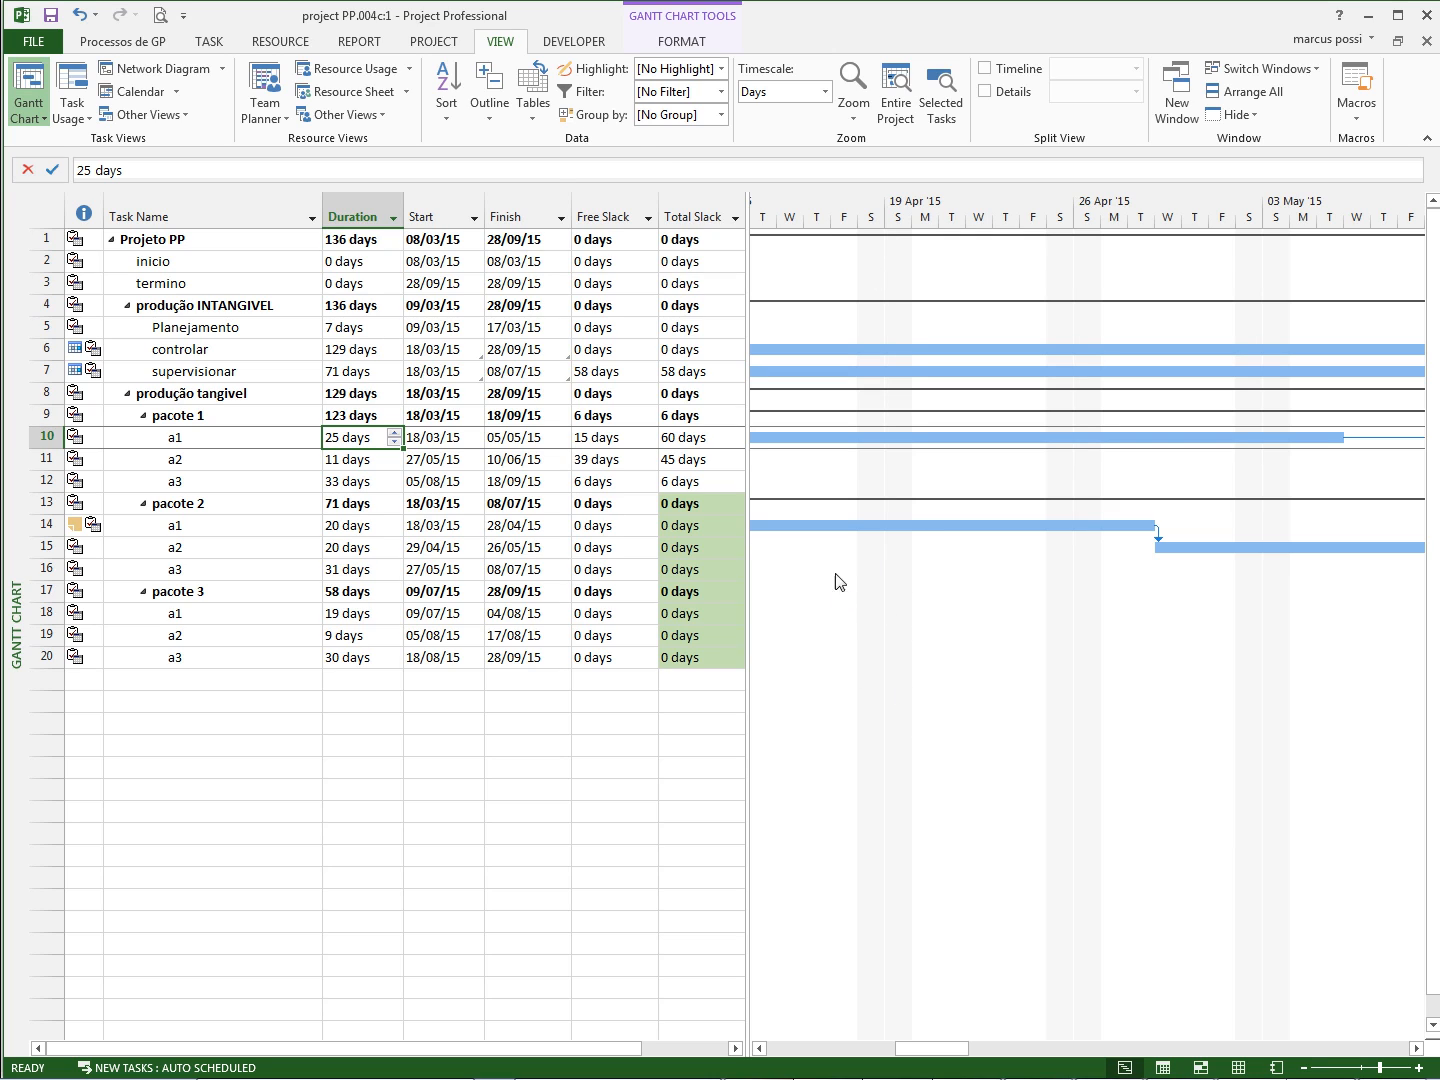
Check the working and nonworking days of the Standard project calendar, leaving it unedited.
{"action": "left_click", "coordinate": [458, 44]}
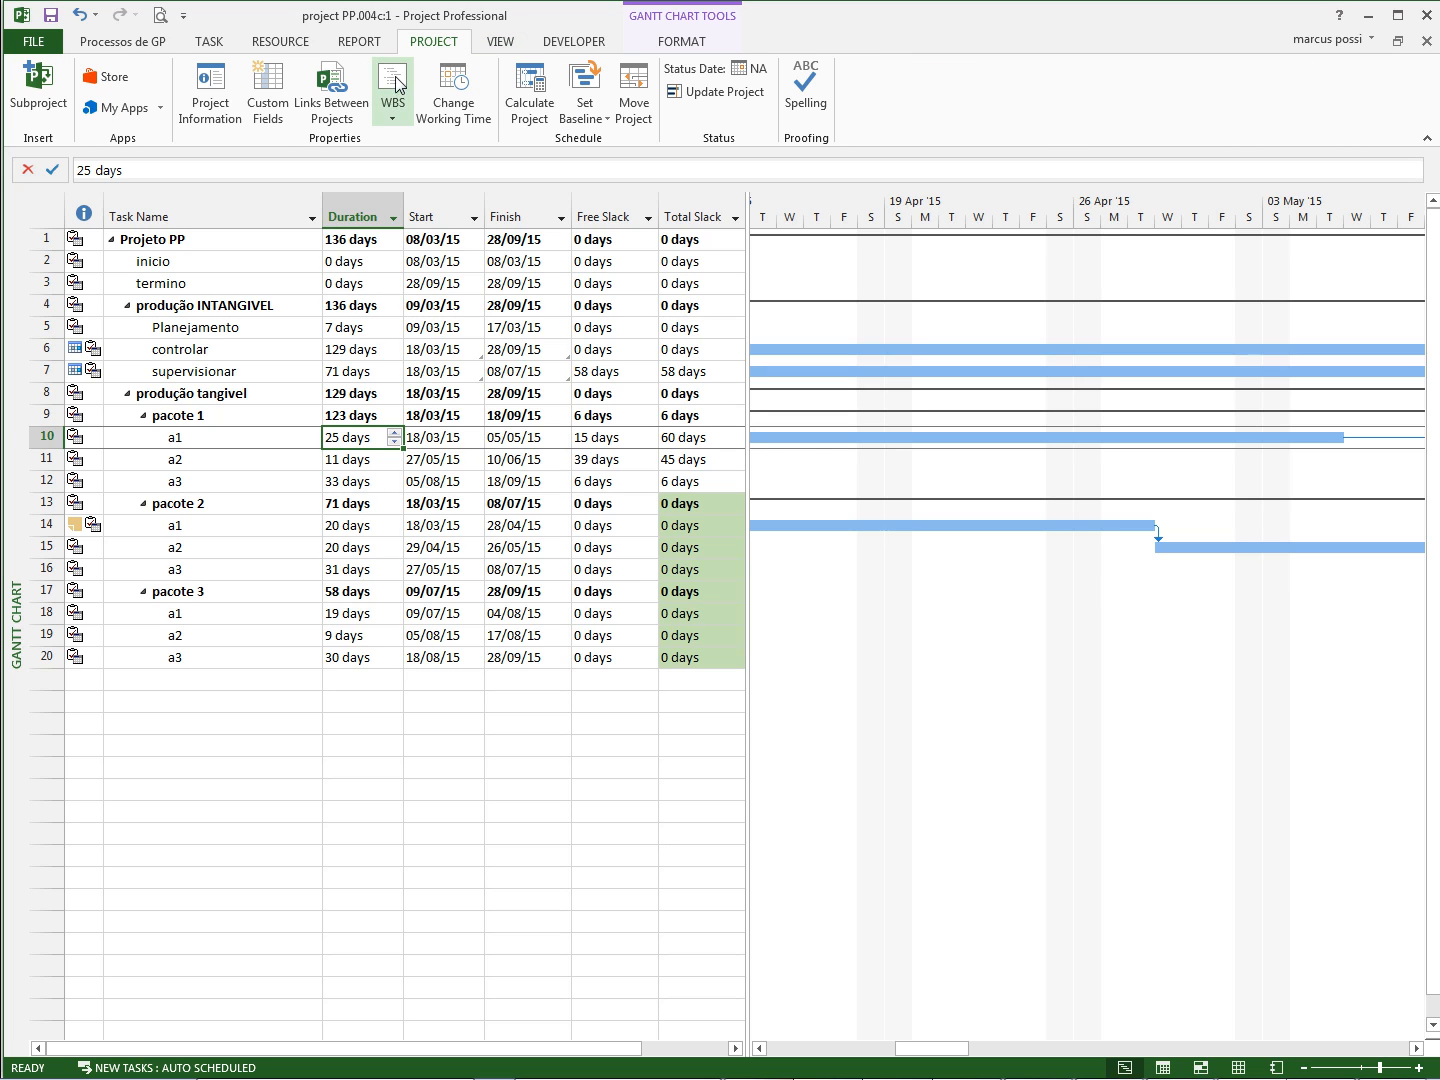
{"action": "left_click", "coordinate": [454, 95]}
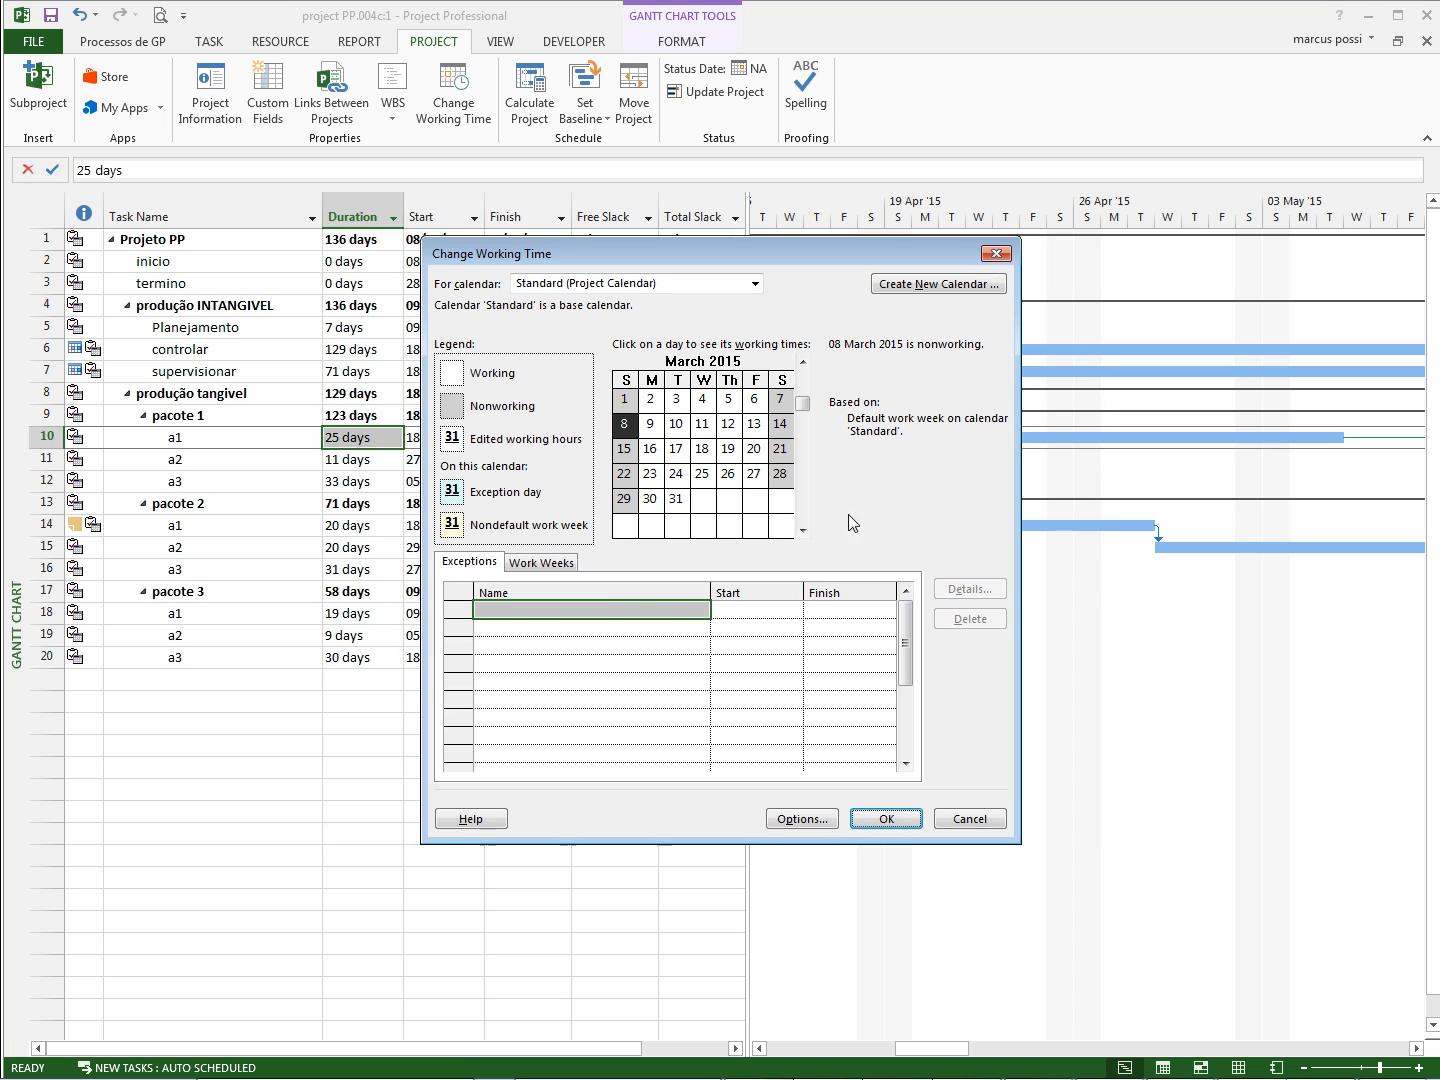
{"action": "left_click", "coordinate": [996, 255]}
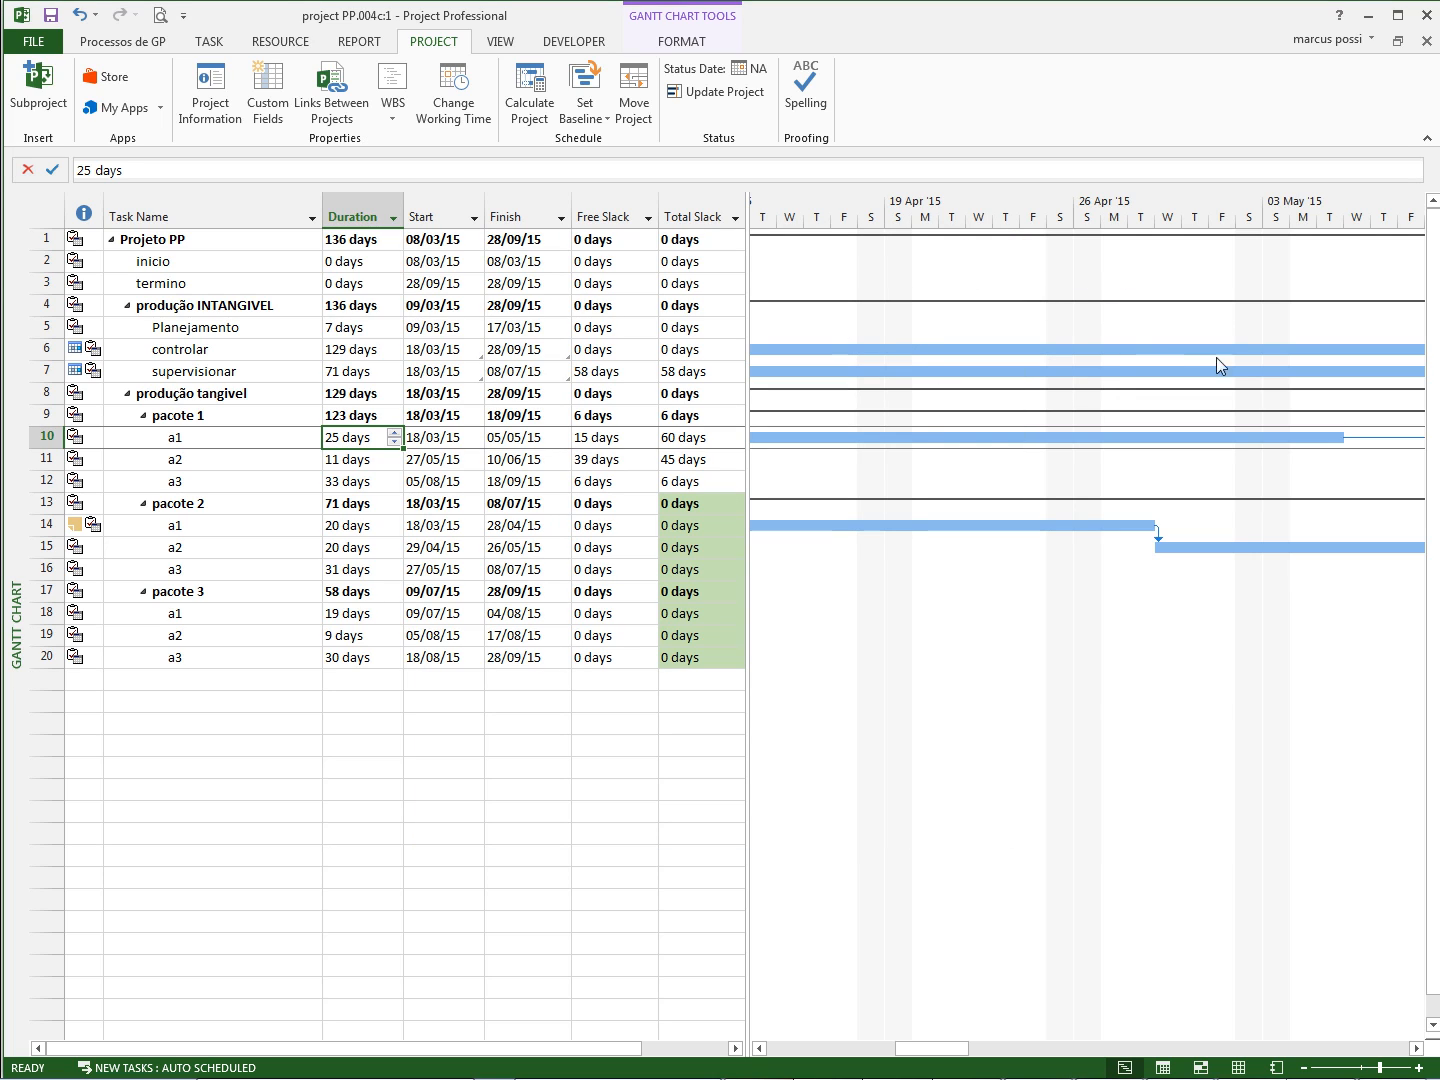
{"action": "right_click", "coordinate": [980, 663]}
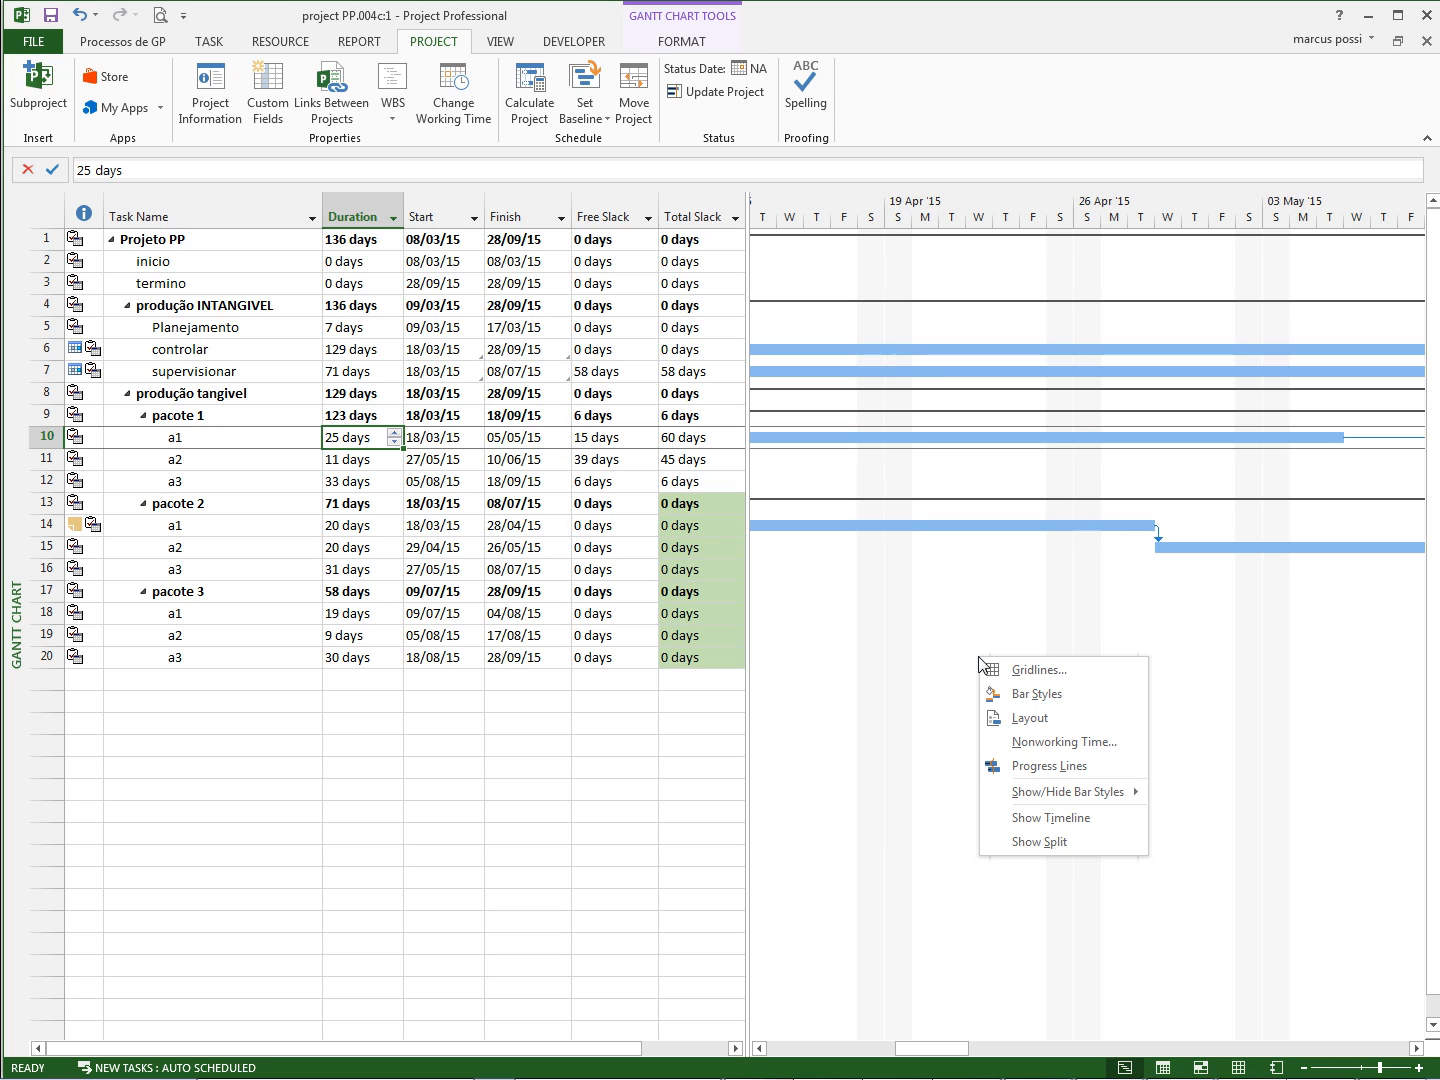
{"action": "left_click", "coordinate": [1060, 718]}
{"action": "key", "text": "Return"}
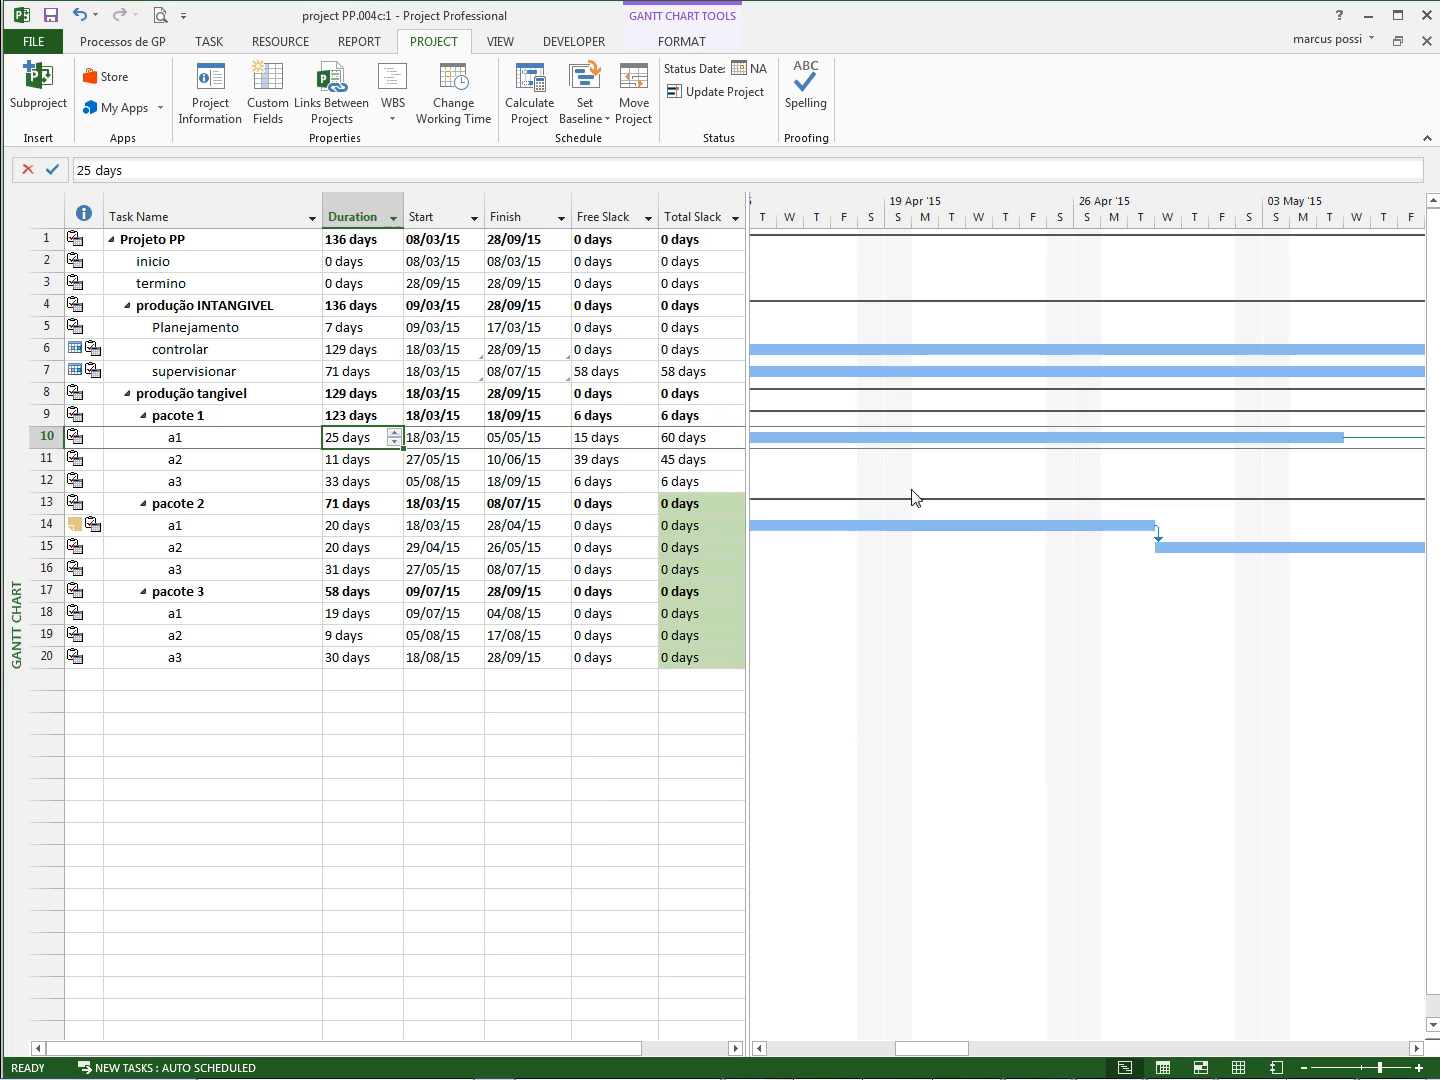
{"action": "right_click", "coordinate": [942, 581]}
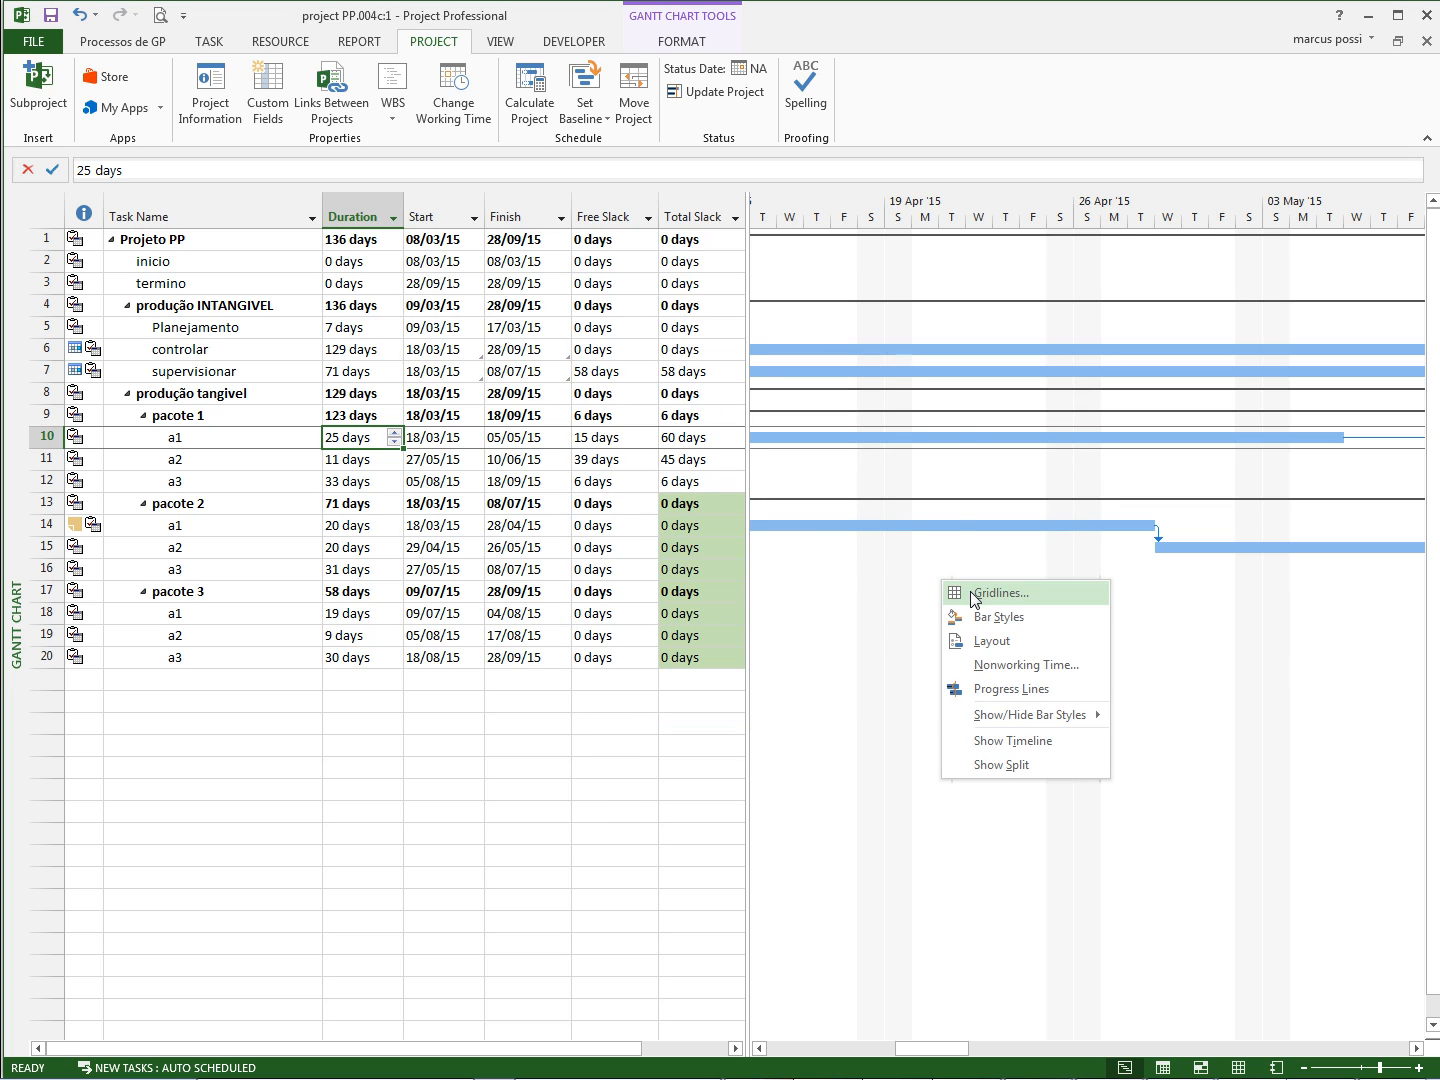
{"action": "left_click", "coordinate": [970, 593]}
{"action": "left_click", "coordinate": [940, 443]}
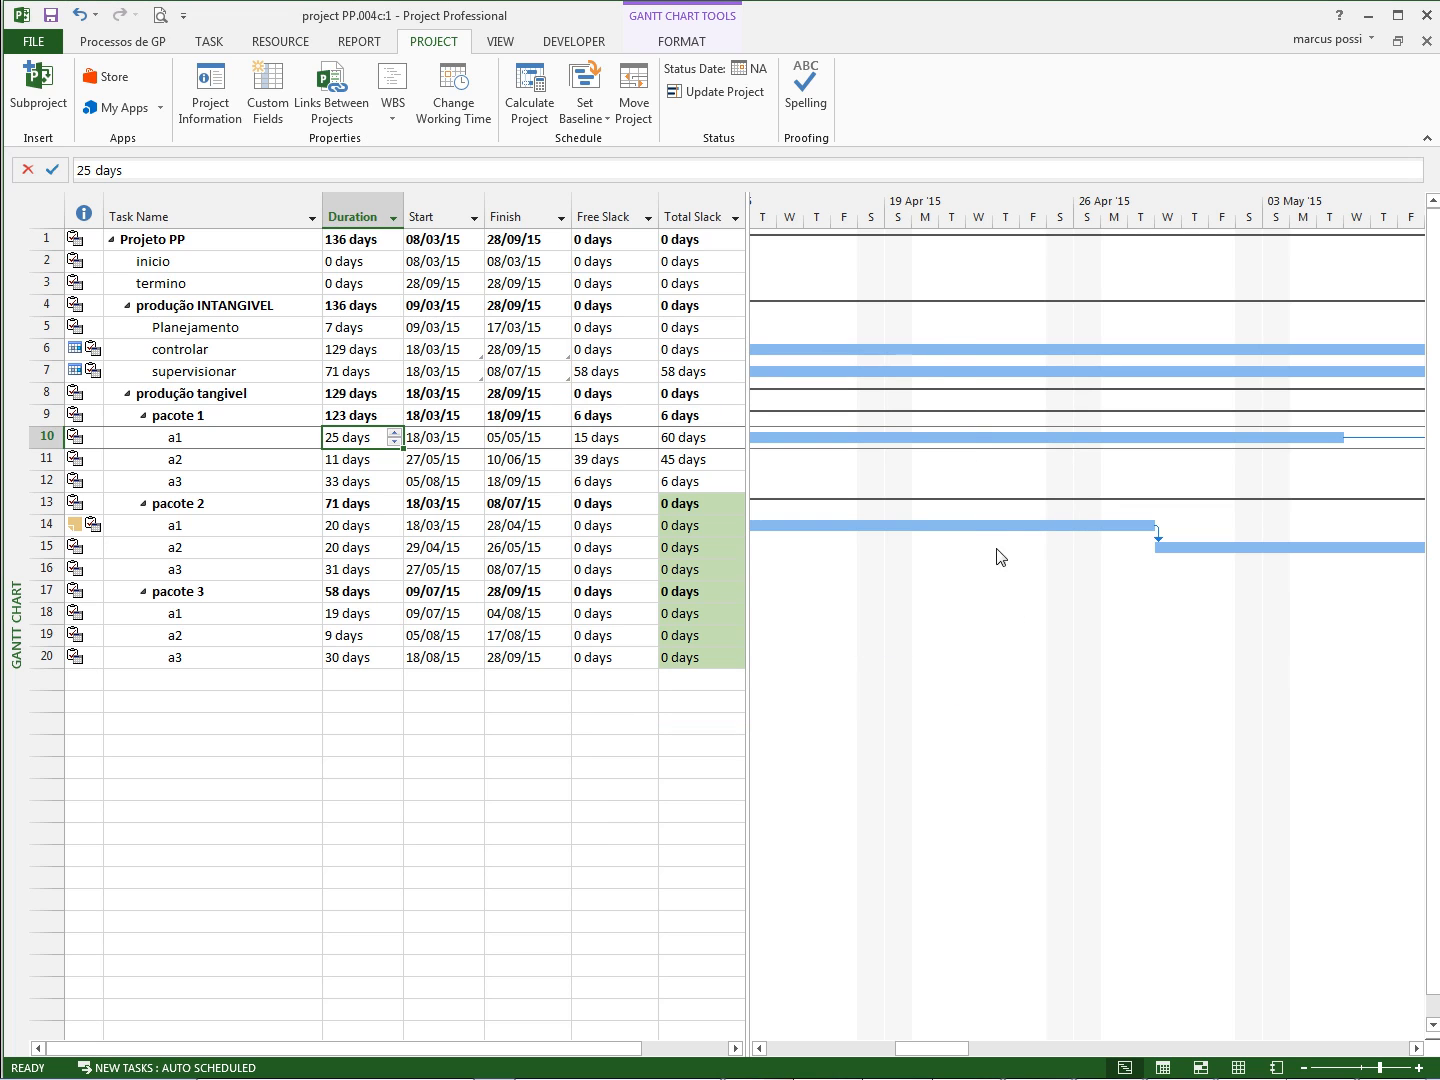
{"action": "right_click", "coordinate": [994, 569]}
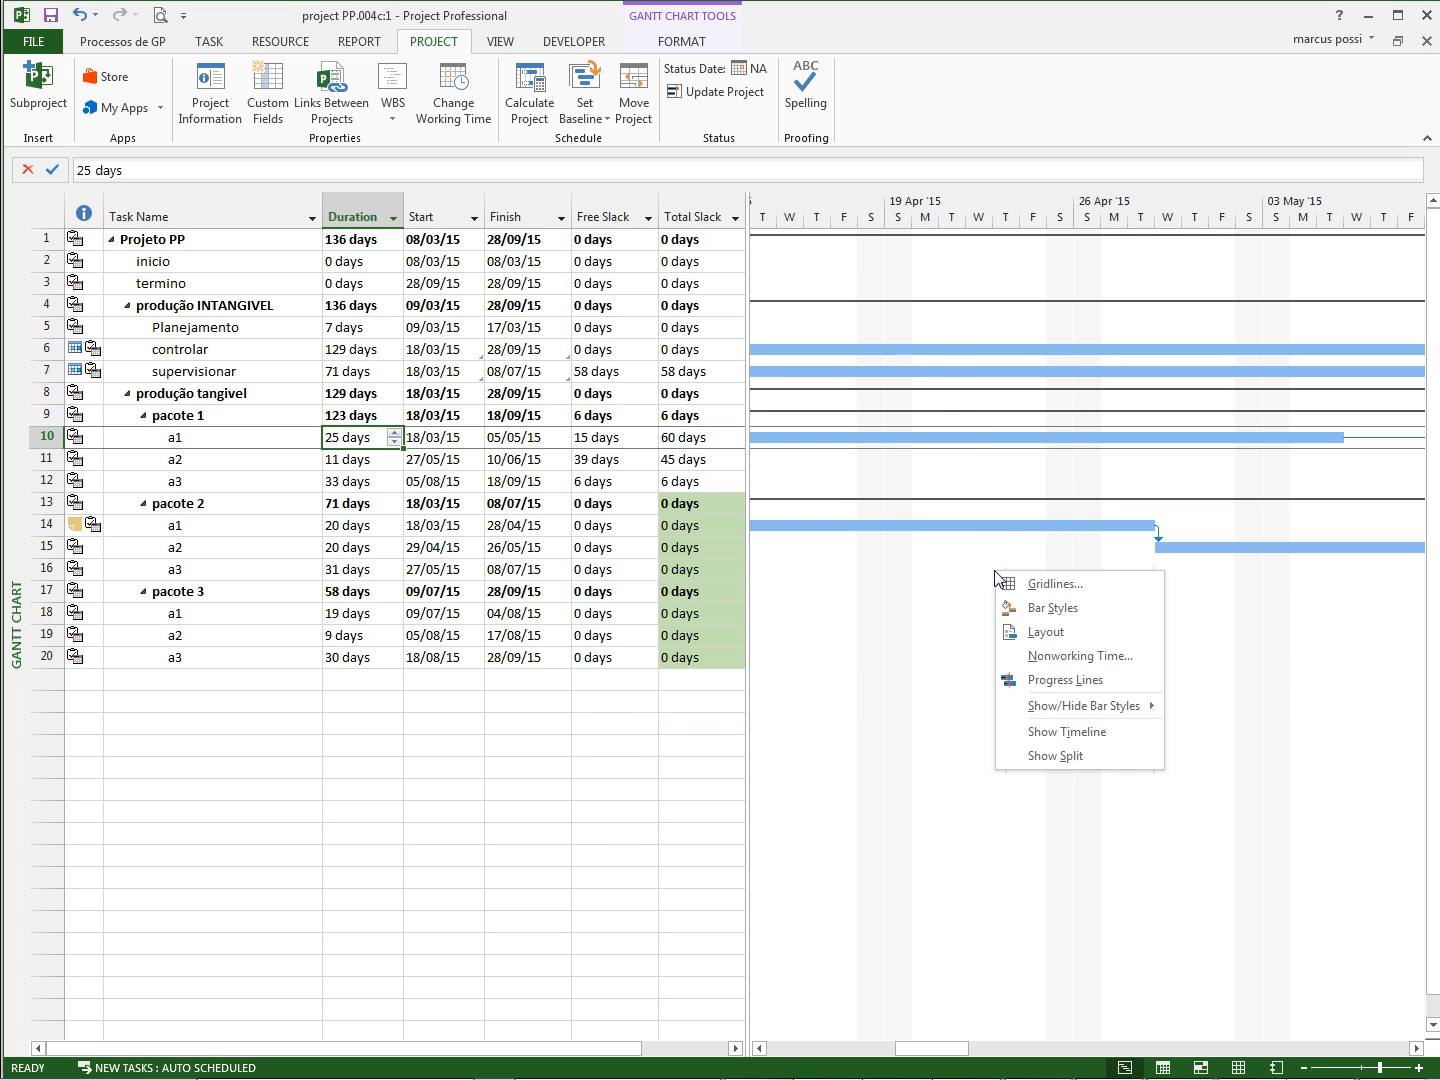
{"action": "left_click", "coordinate": [1030, 607]}
{"action": "left_click_drag", "start_coordinate": [836, 330], "coordinate": [815, 444]}
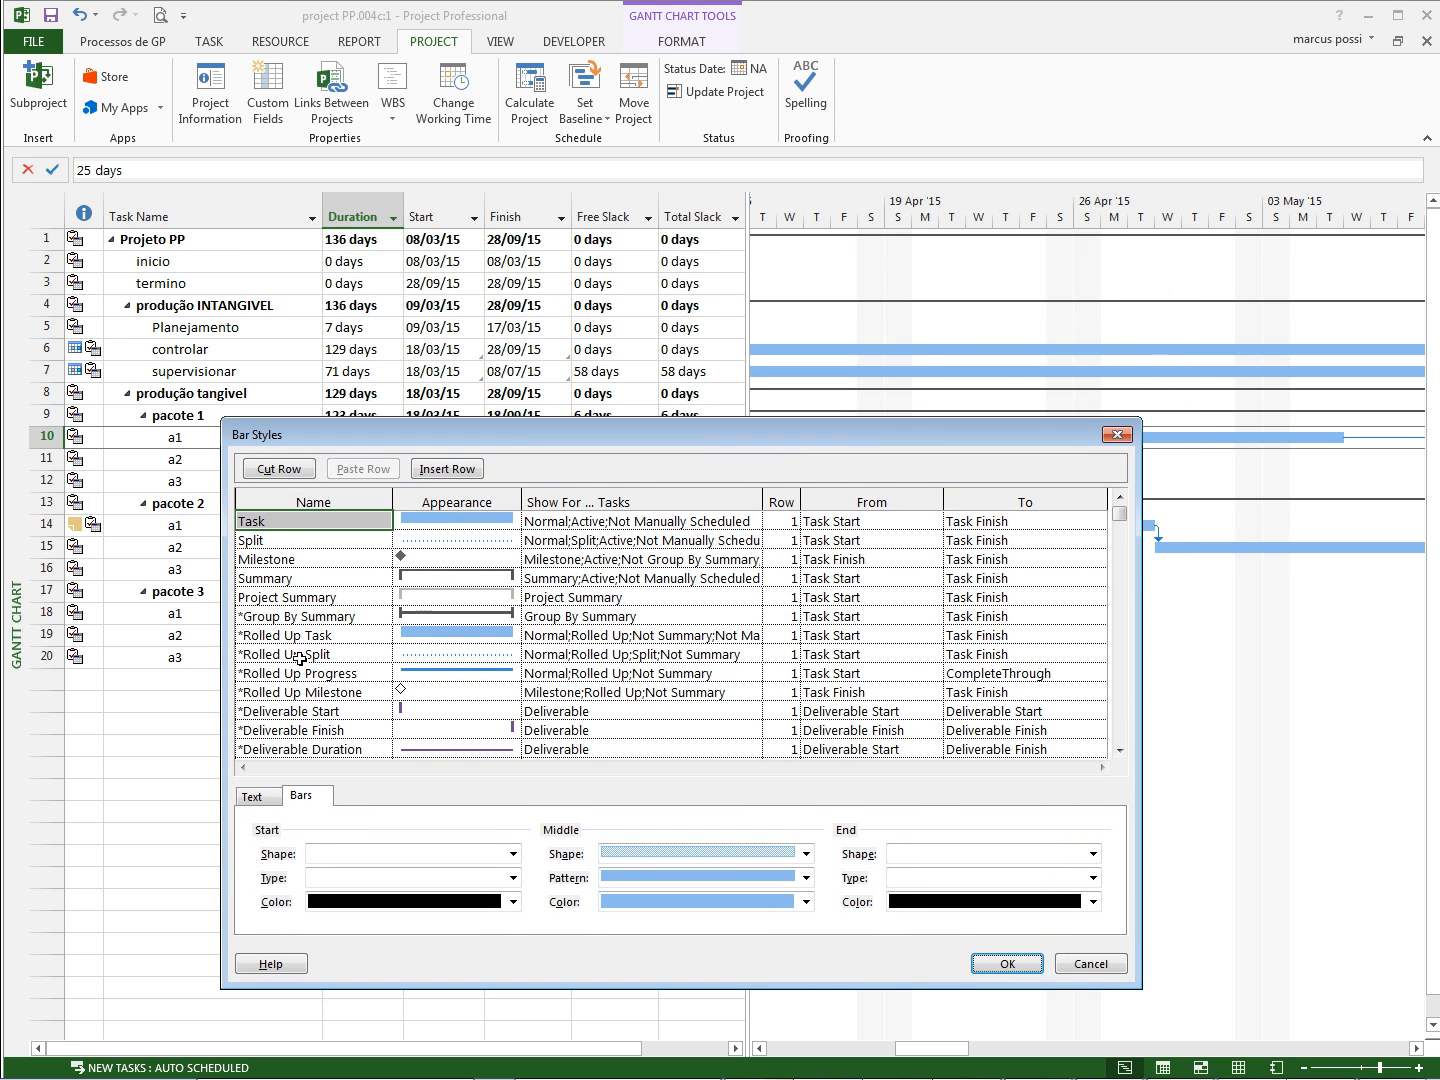
{"action": "left_click", "coordinate": [1111, 437]}
Shade the Gantt chart's nonworking time in light gold, drawn behind the task bars using the Standard project calendar.
{"action": "right_click", "coordinate": [983, 577]}
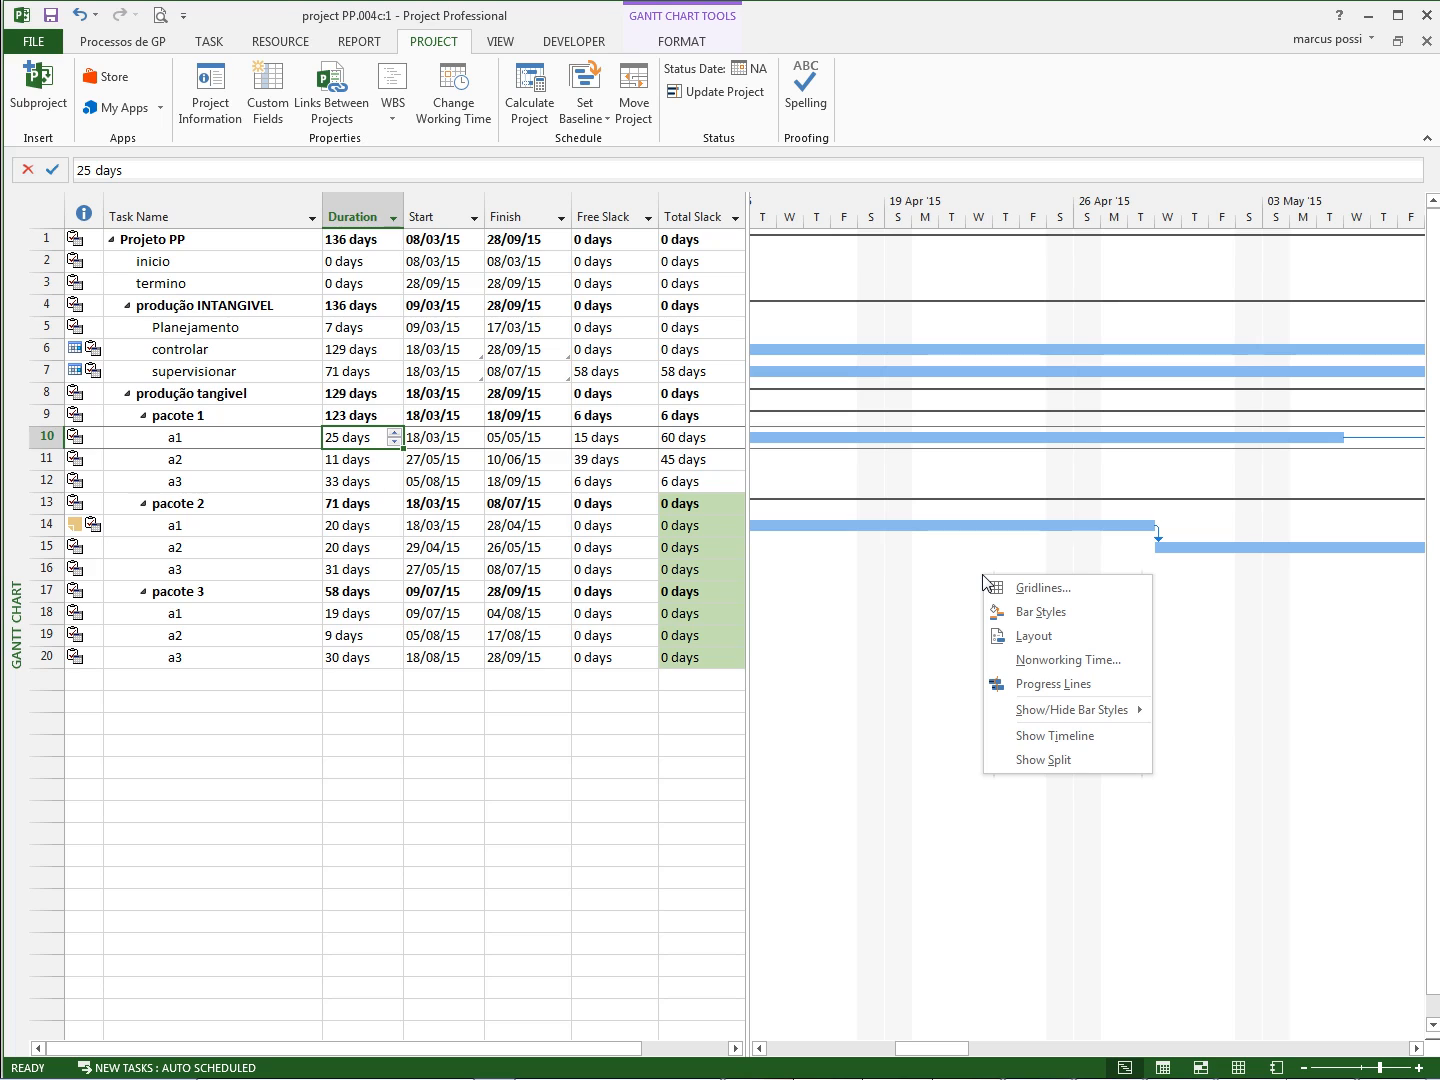
{"action": "left_click", "coordinate": [1048, 661]}
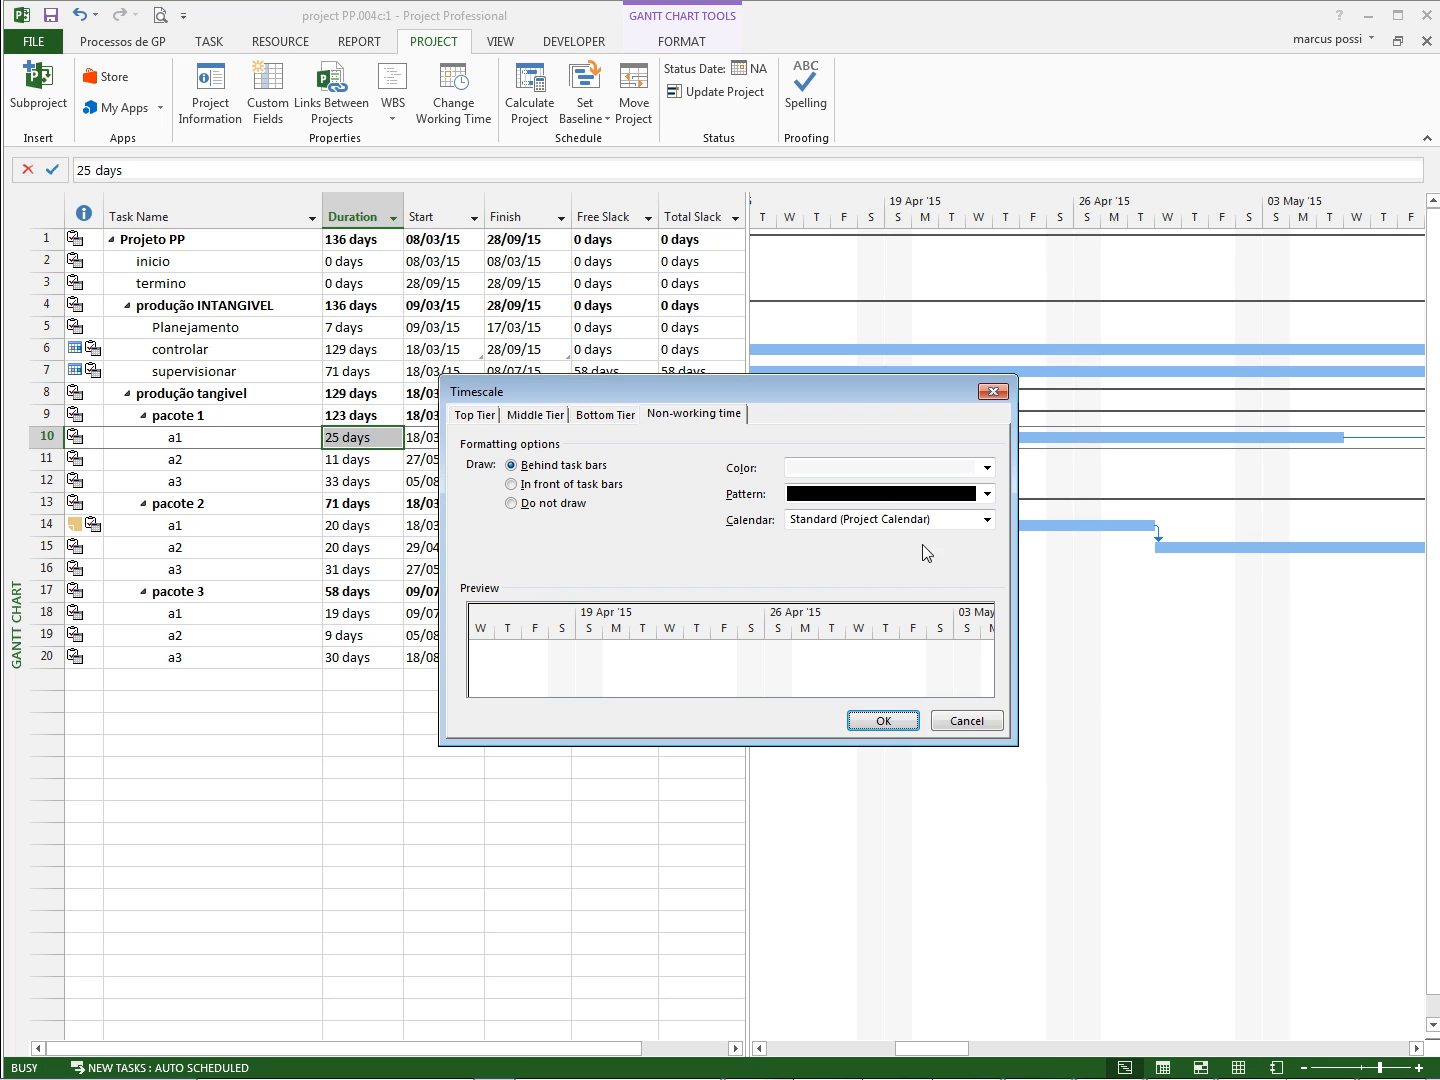
{"action": "left_click_drag", "start_coordinate": [846, 404], "coordinate": [523, 547]}
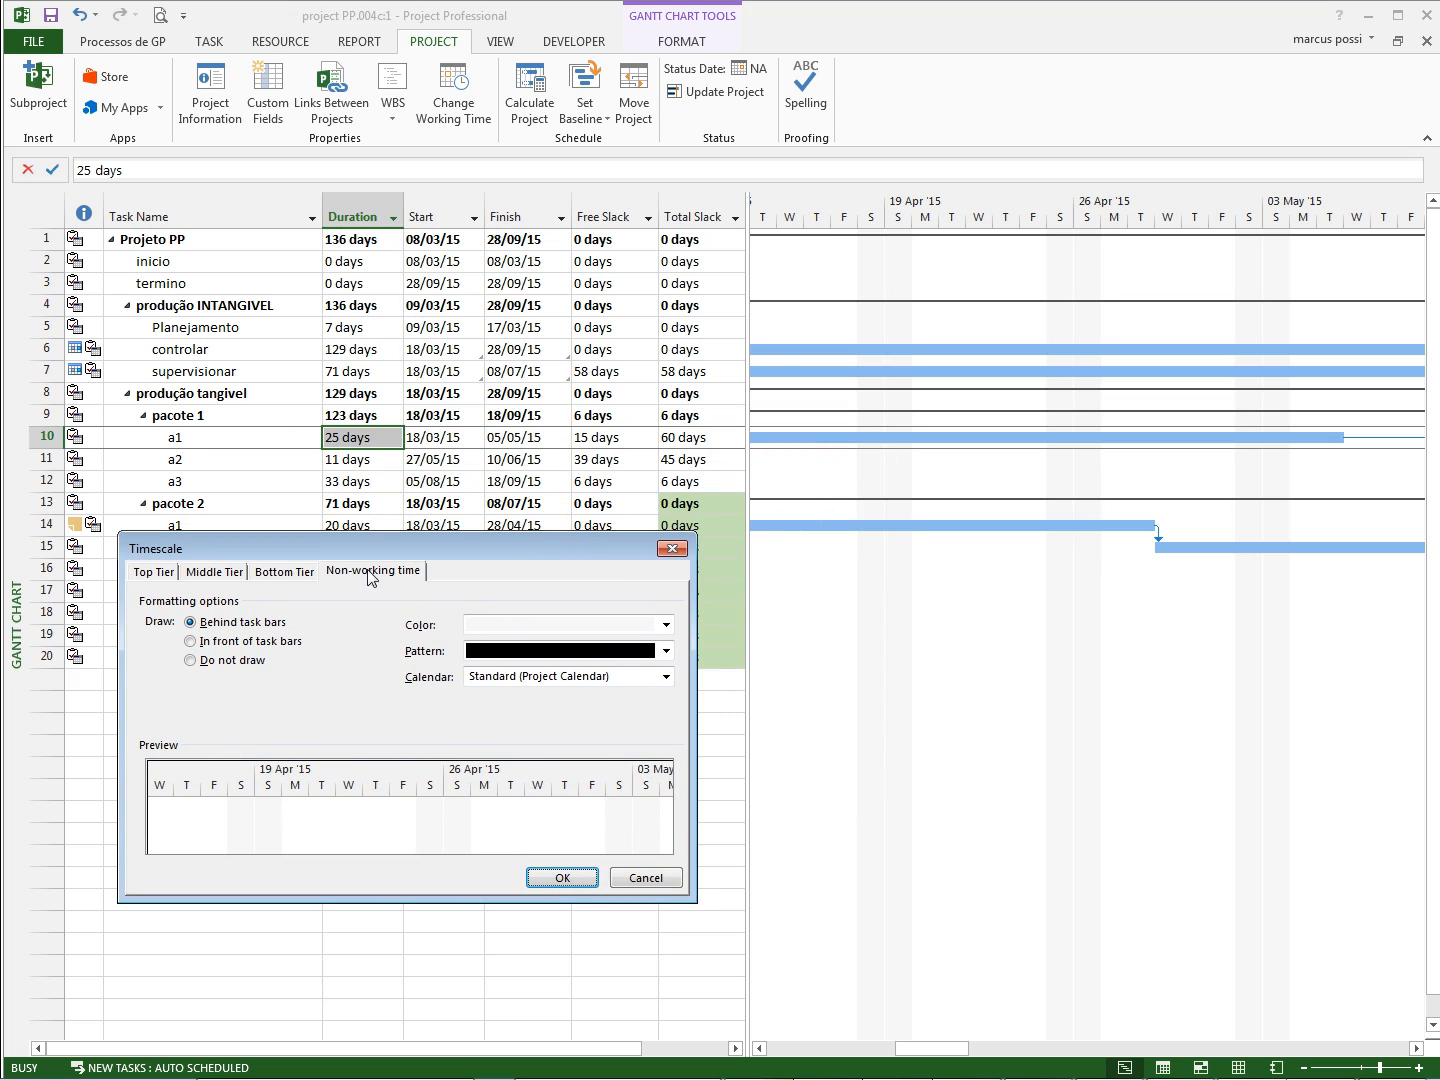
{"action": "left_click", "coordinate": [394, 576]}
{"action": "left_click", "coordinate": [516, 624]}
{"action": "left_click", "coordinate": [590, 692]}
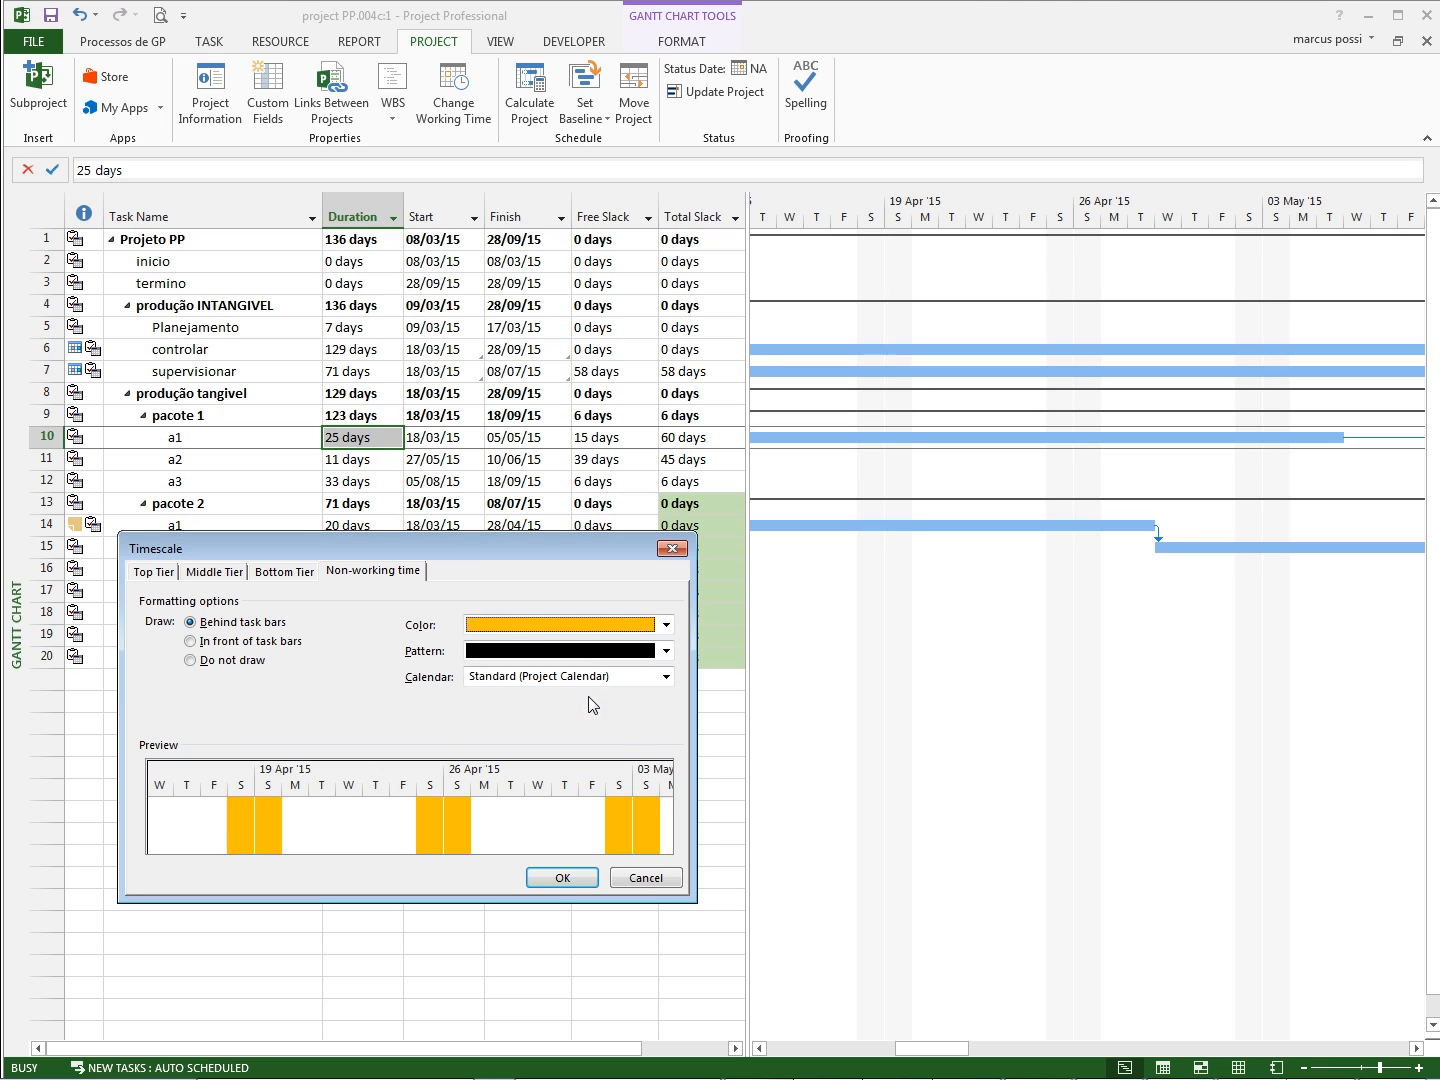
{"action": "left_click", "coordinate": [665, 624]}
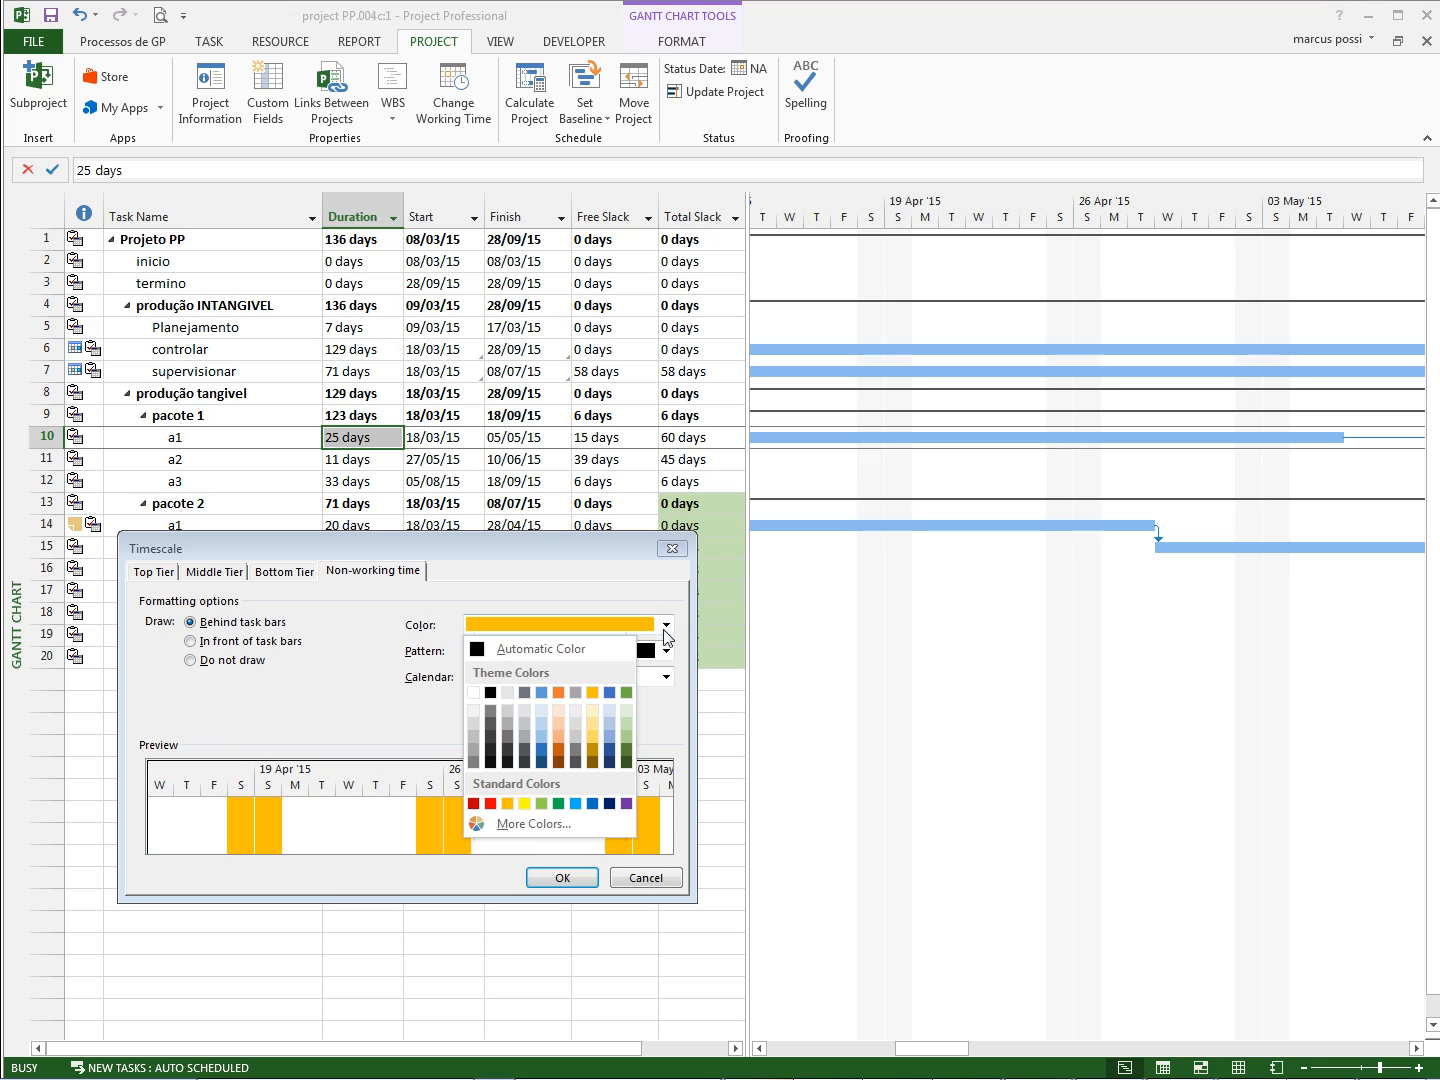
{"action": "left_click", "coordinate": [593, 714]}
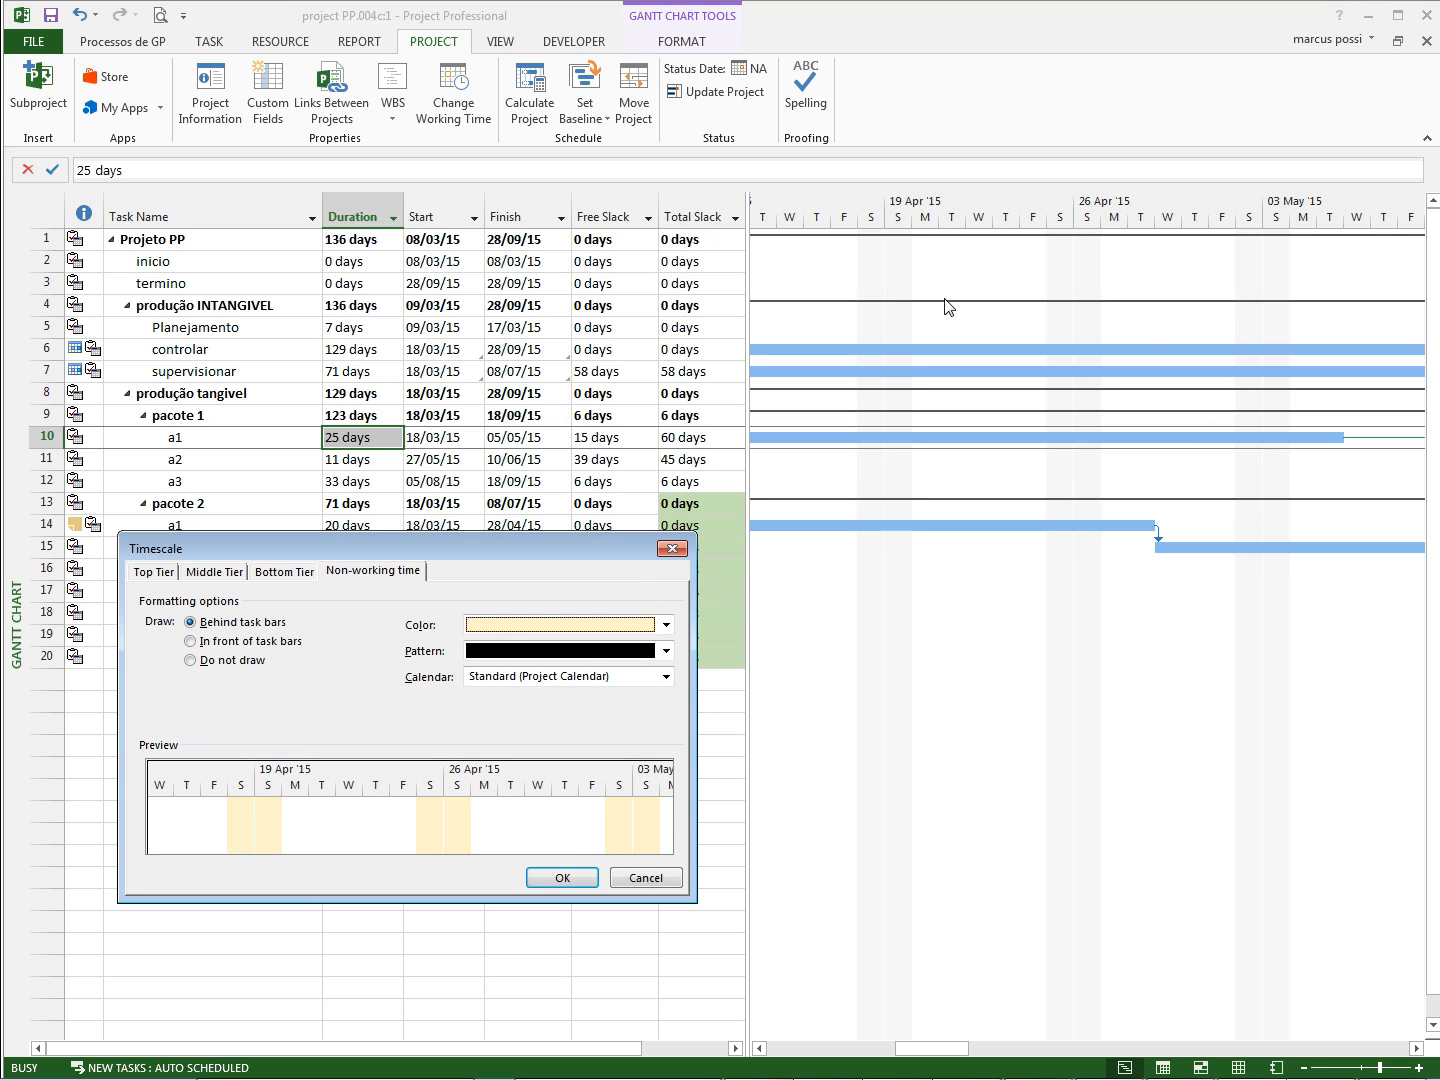
{"action": "left_click", "coordinate": [588, 877]}
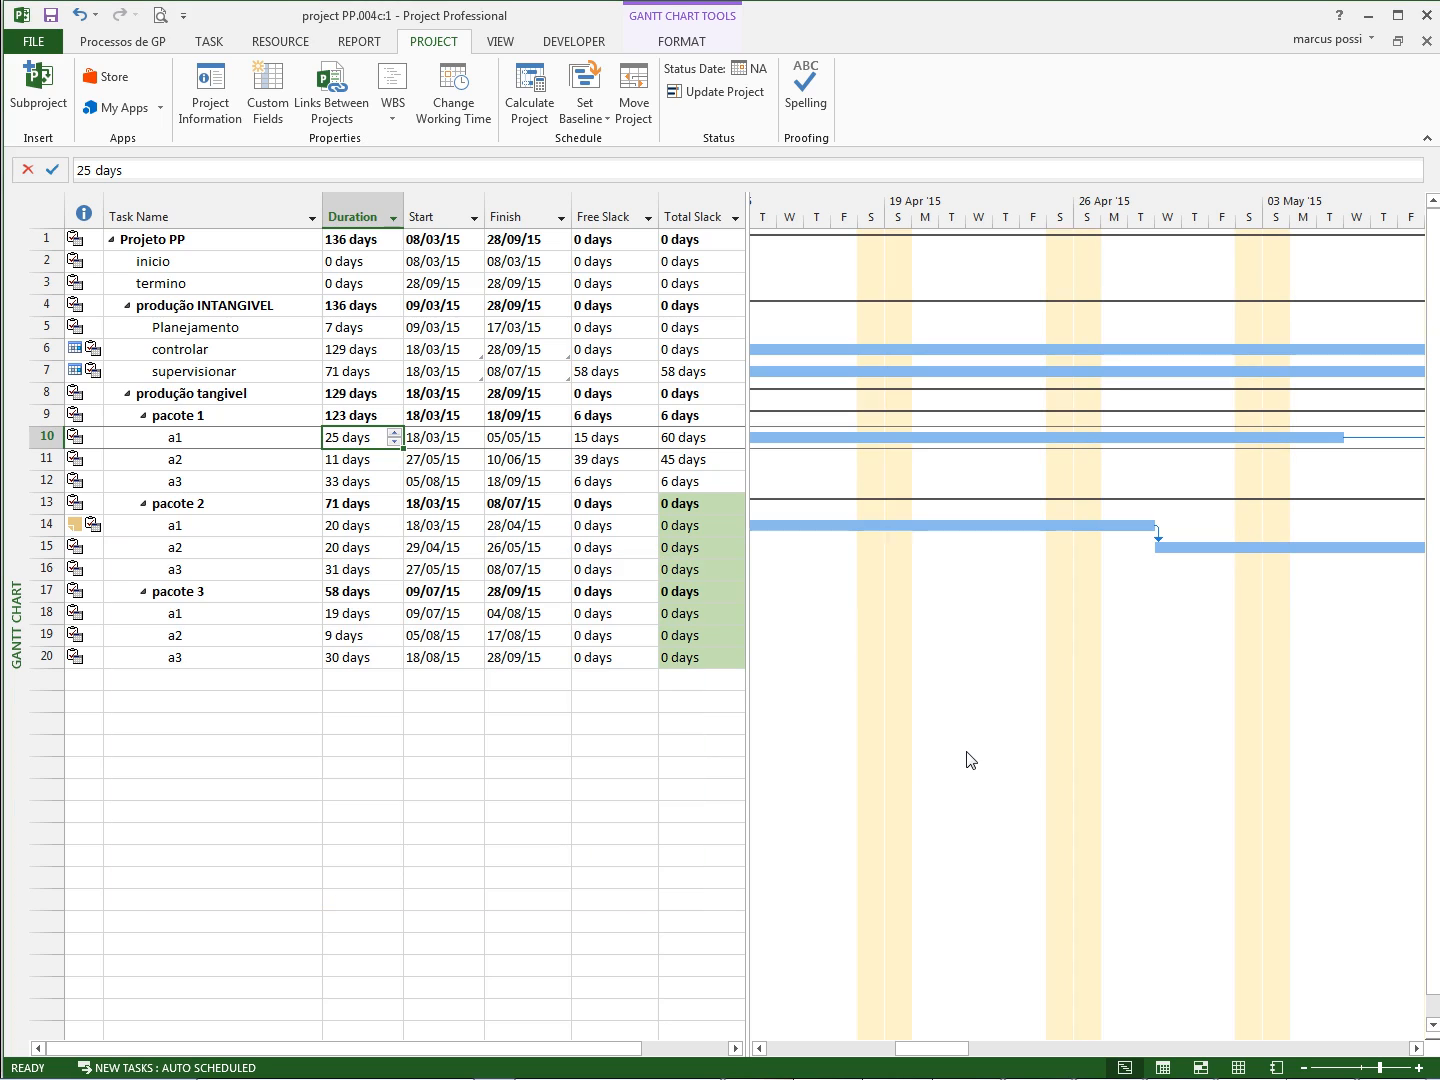
Change the nonworking time shading to light gray and draw it in front of the task bars.
{"action": "right_click", "coordinate": [969, 661]}
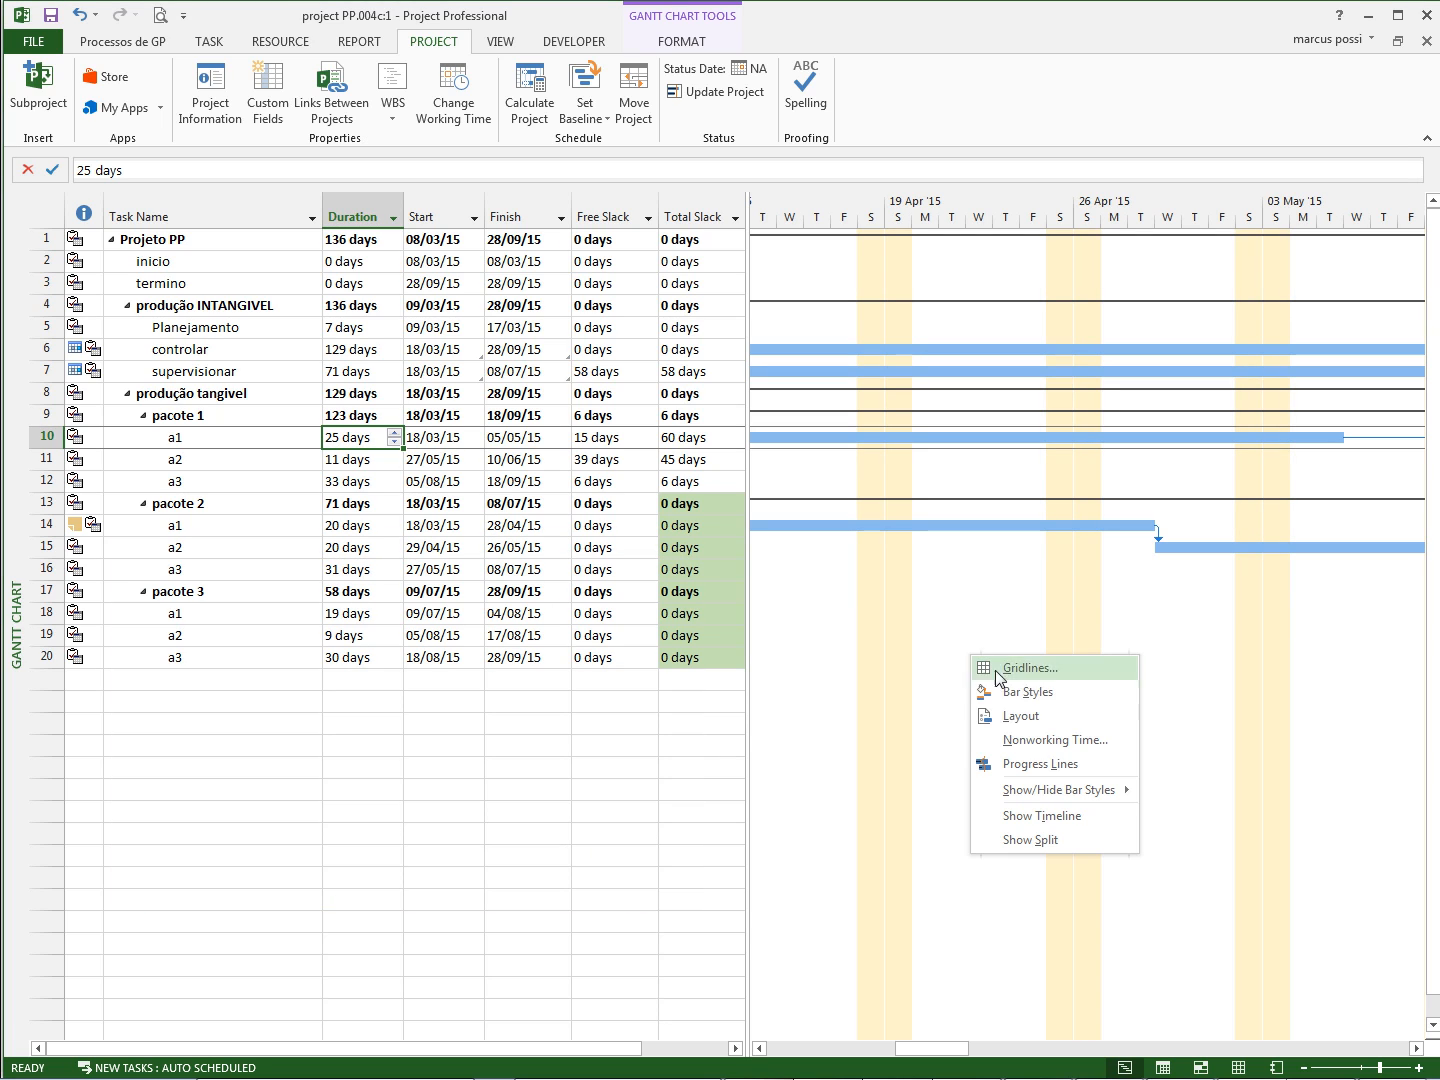
{"action": "left_click", "coordinate": [1026, 739]}
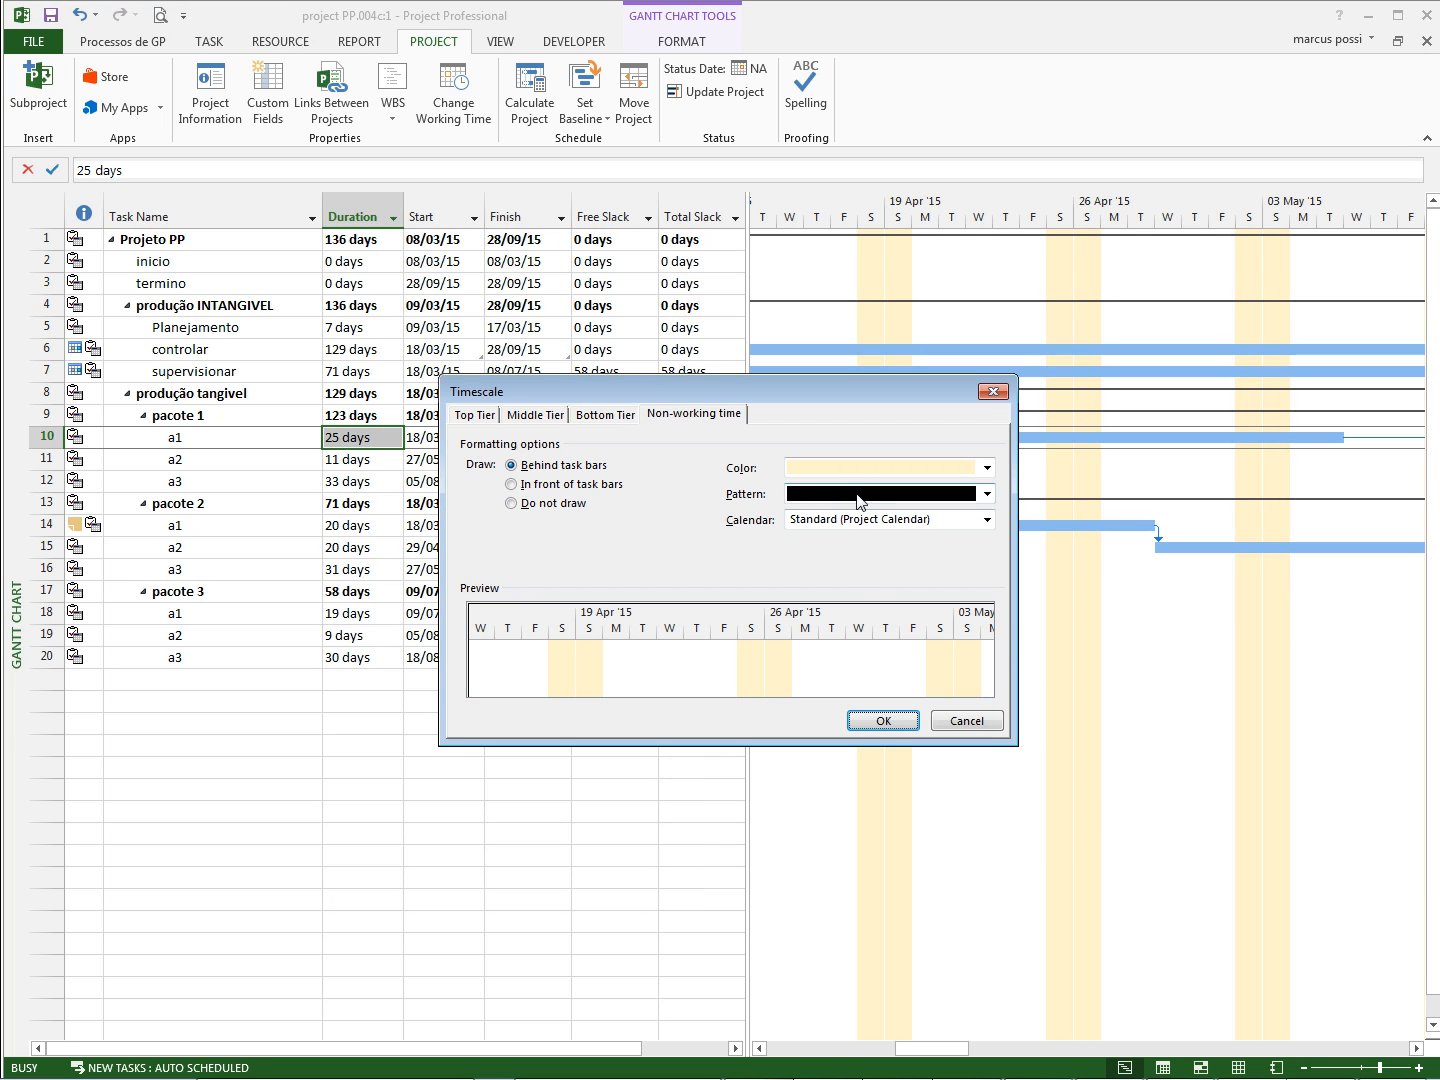
{"action": "left_click", "coordinate": [870, 467]}
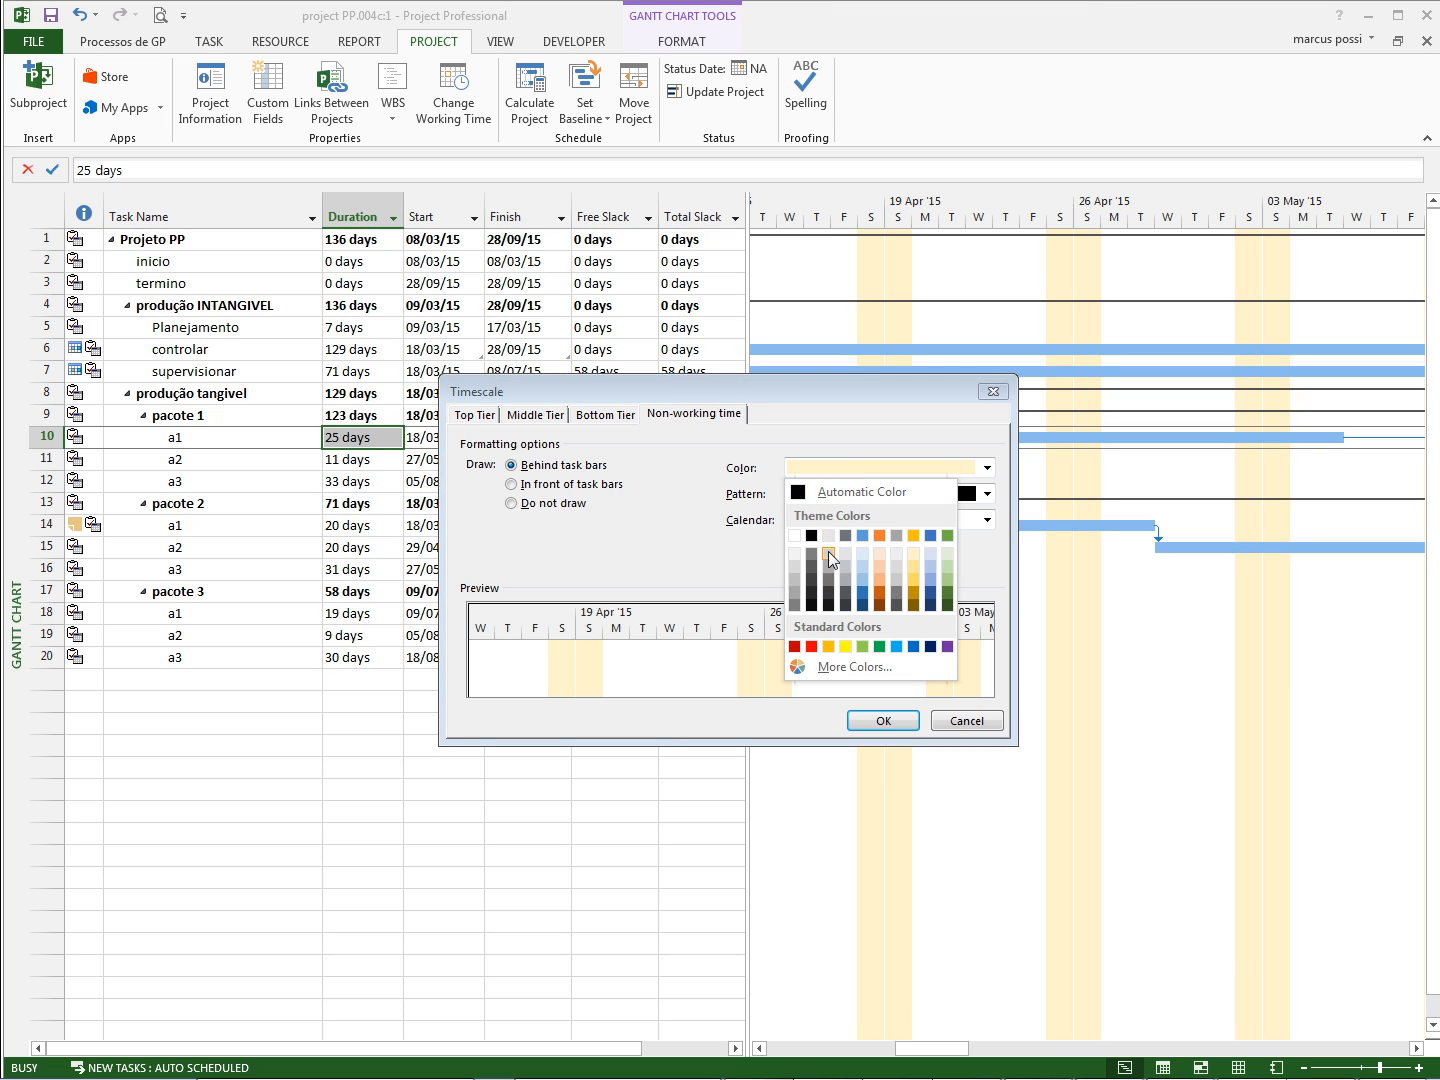
{"action": "left_click", "coordinate": [793, 555]}
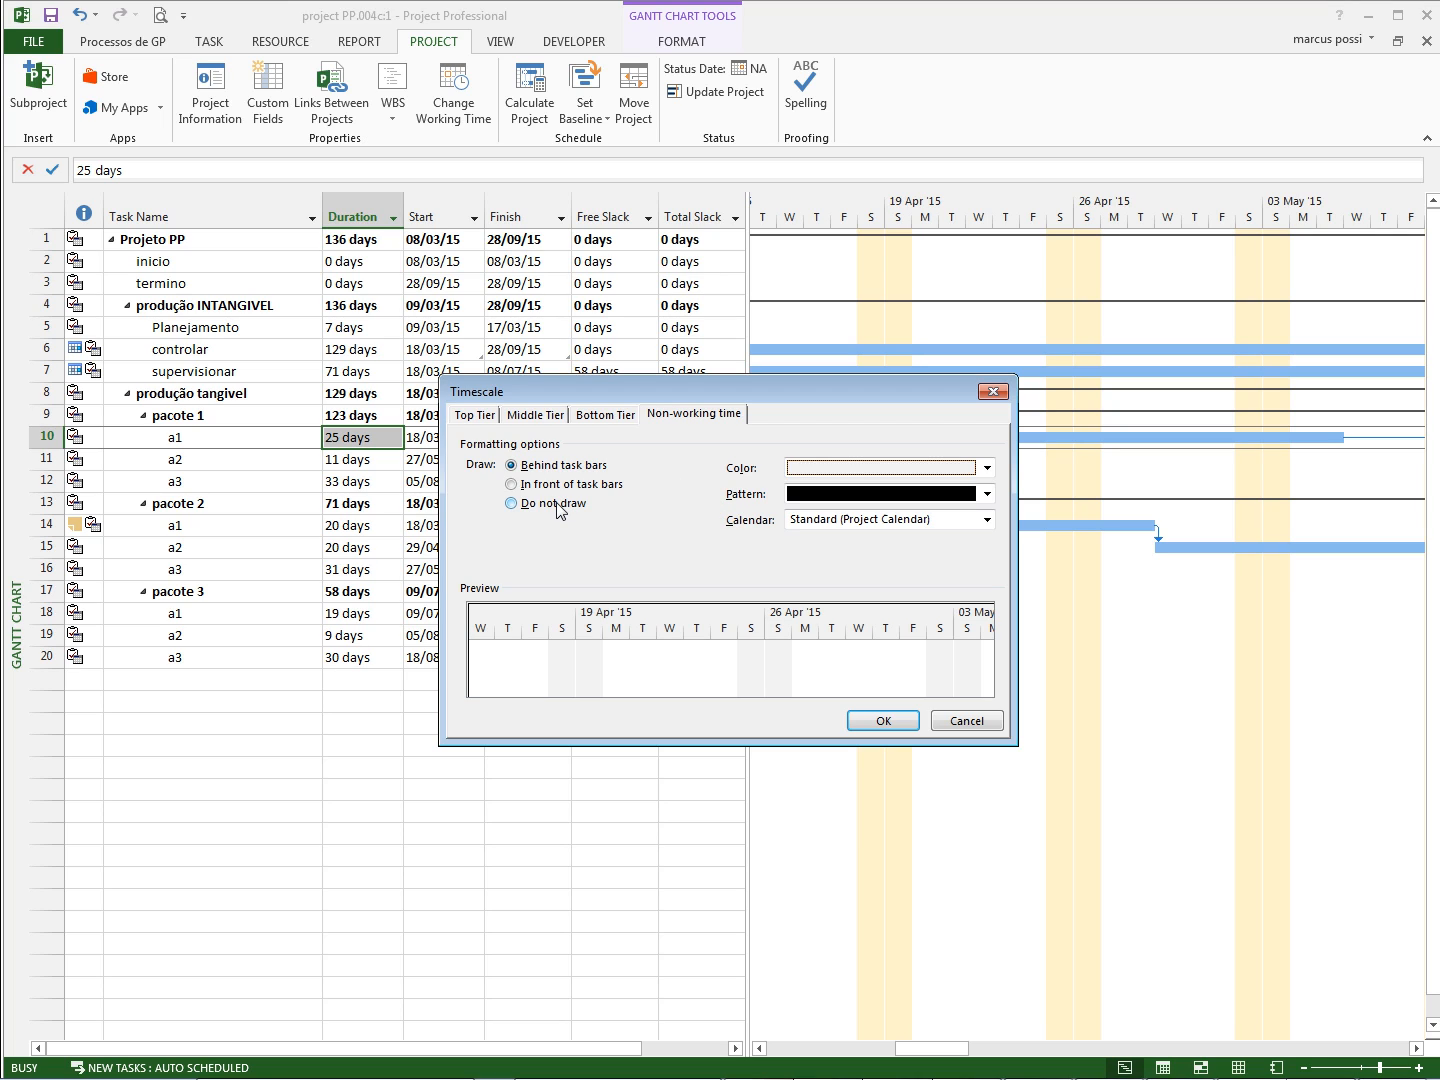
{"action": "left_click", "coordinate": [514, 485]}
{"action": "left_click", "coordinate": [884, 720]}
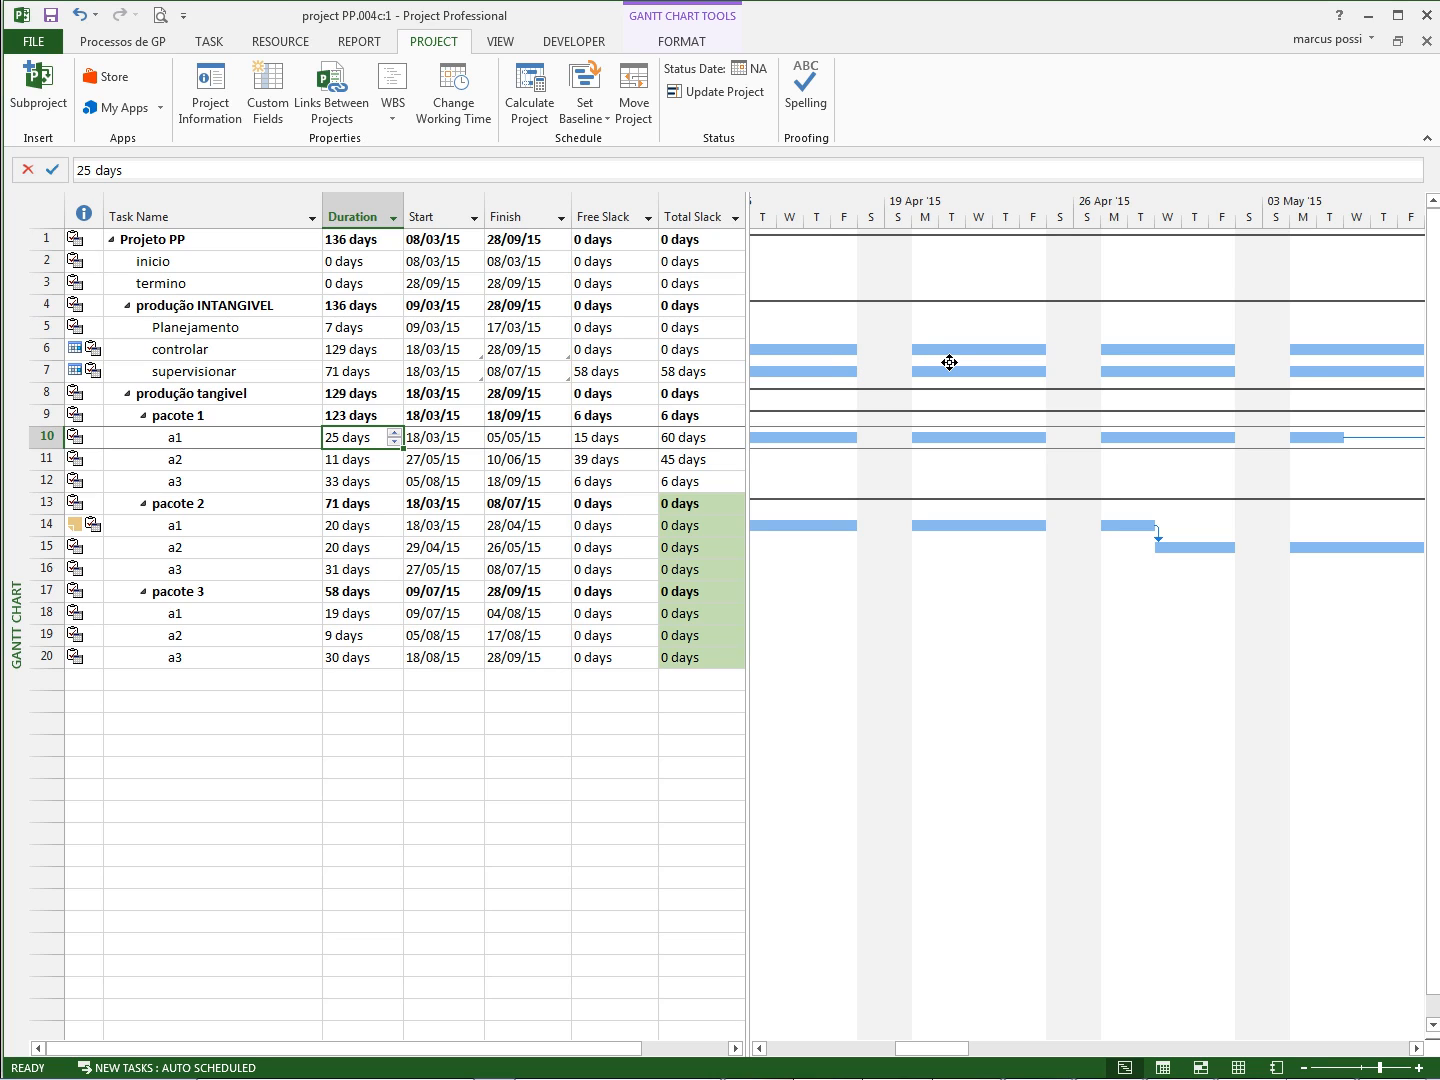
Set the nonworking time shading to be drawn behind the task bars, checking the chart around the project's start.
{"action": "left_click", "coordinate": [820, 1049]}
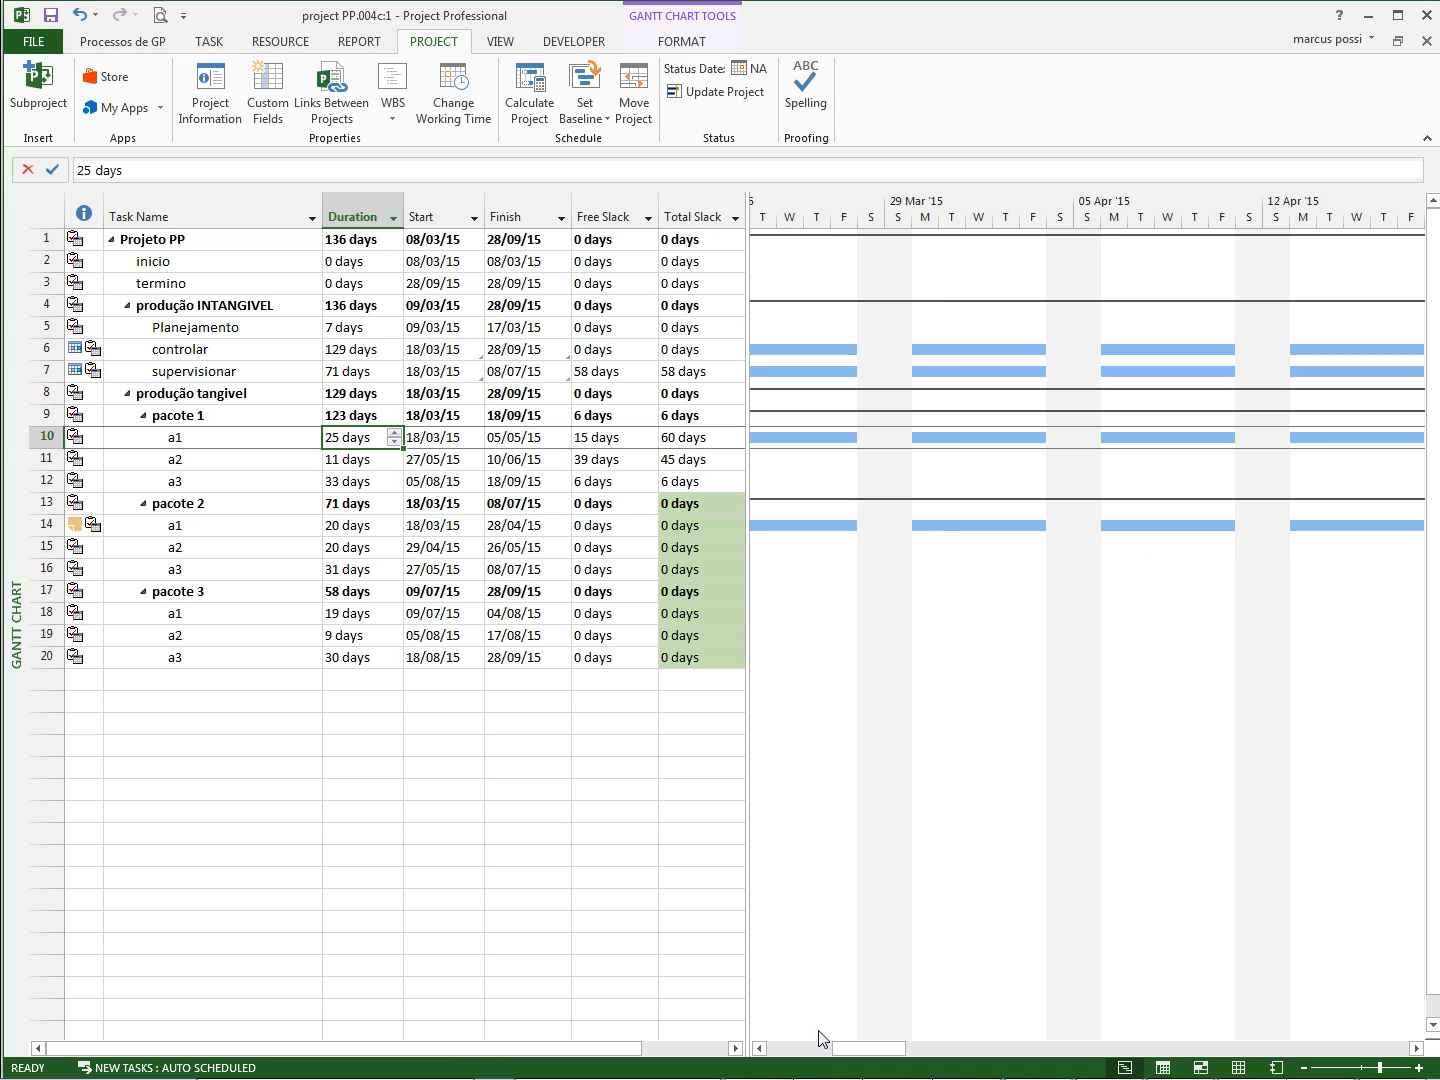
{"action": "left_click", "coordinate": [819, 1049]}
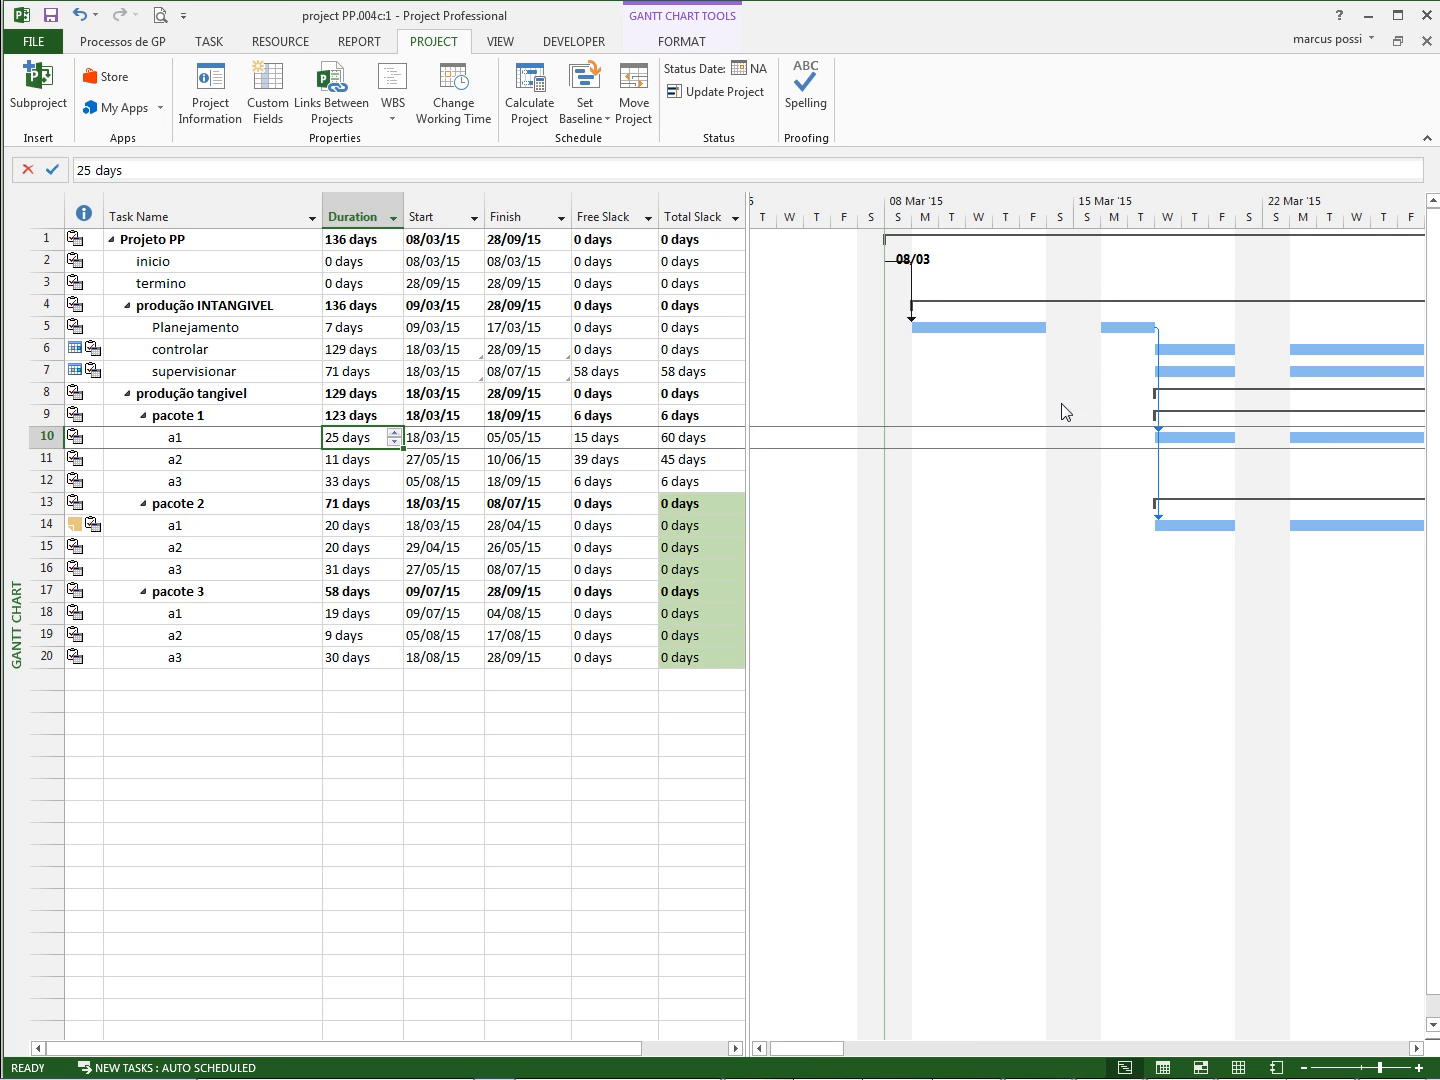
{"action": "right_click", "coordinate": [977, 374]}
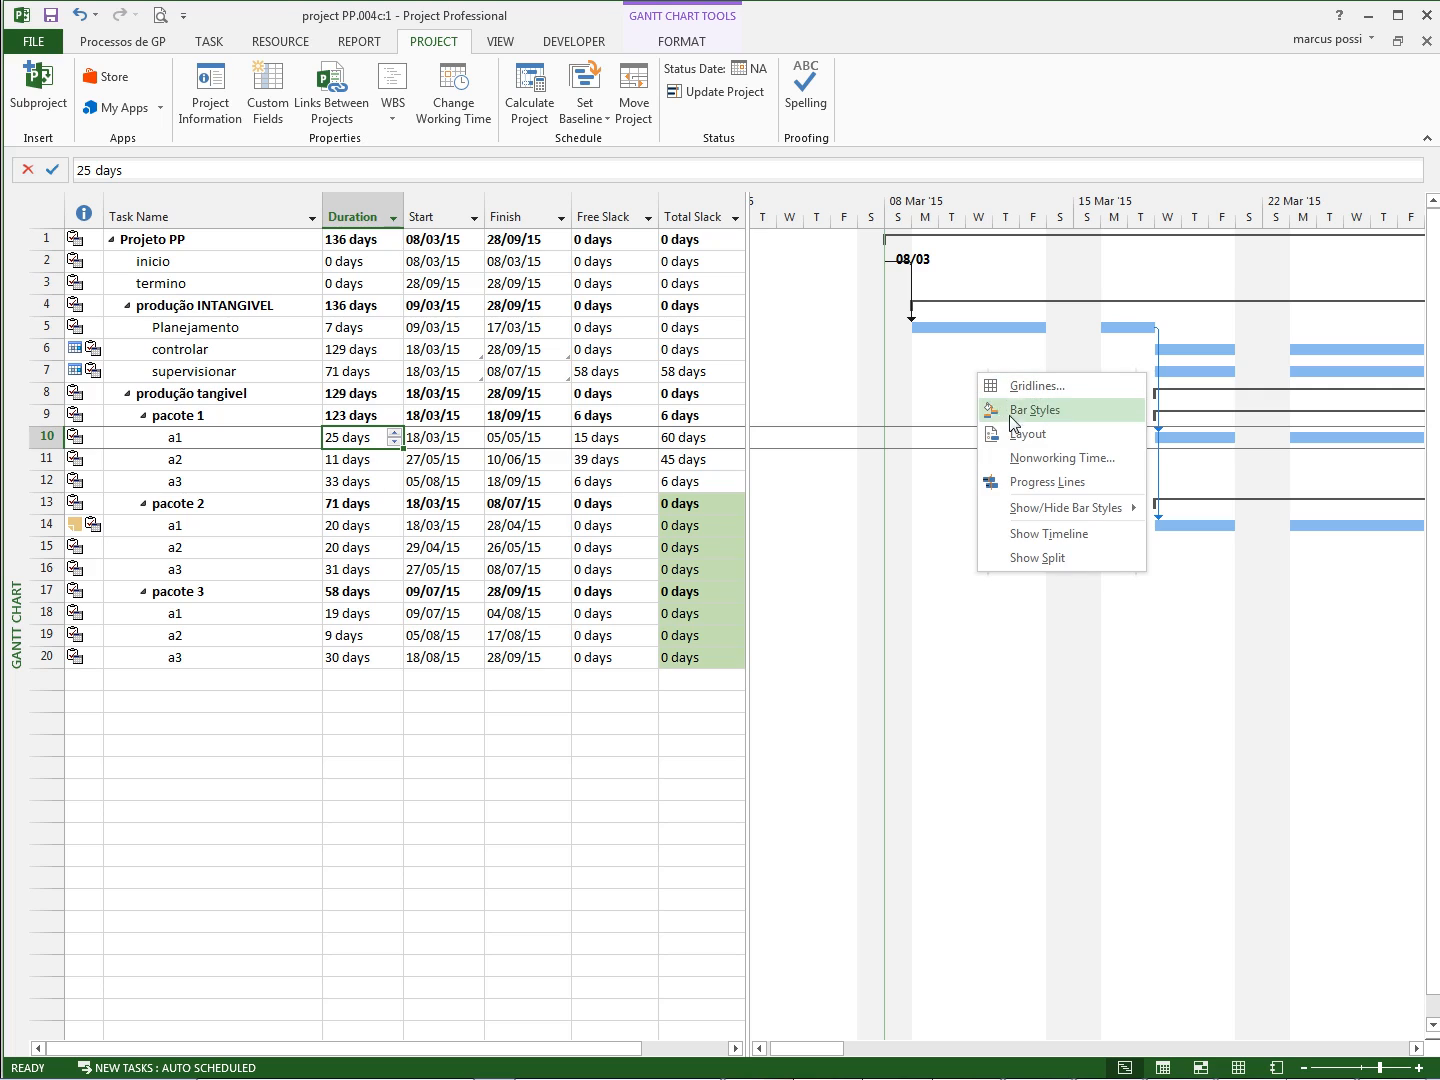
{"action": "left_click", "coordinate": [1022, 457]}
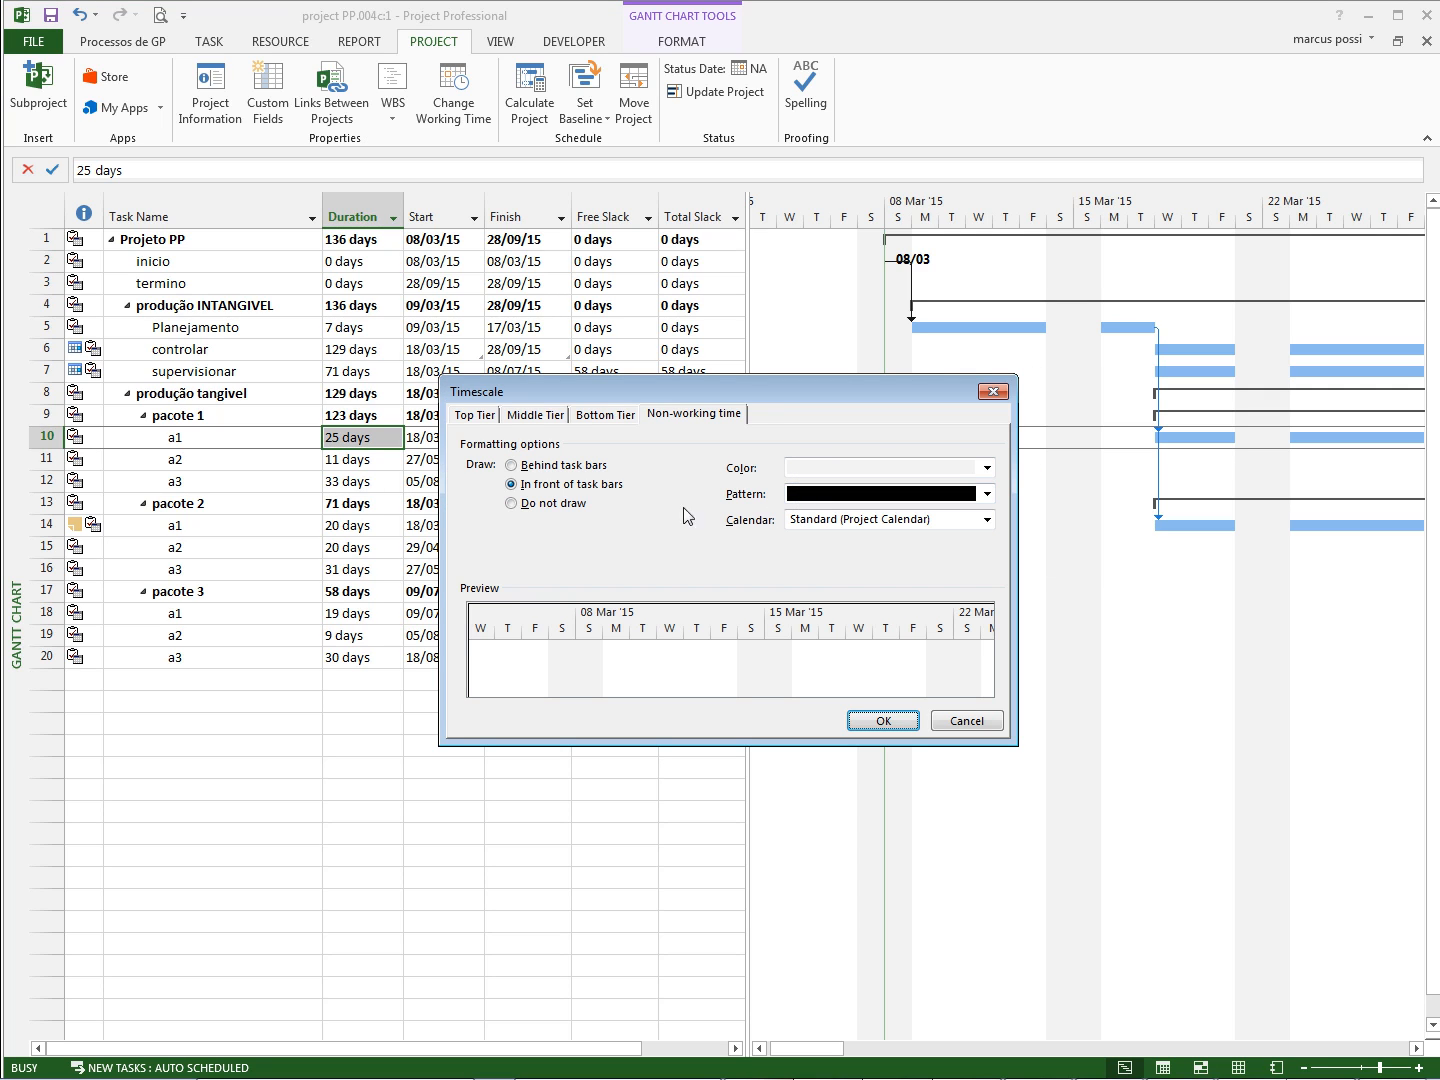
{"action": "left_click", "coordinate": [562, 468]}
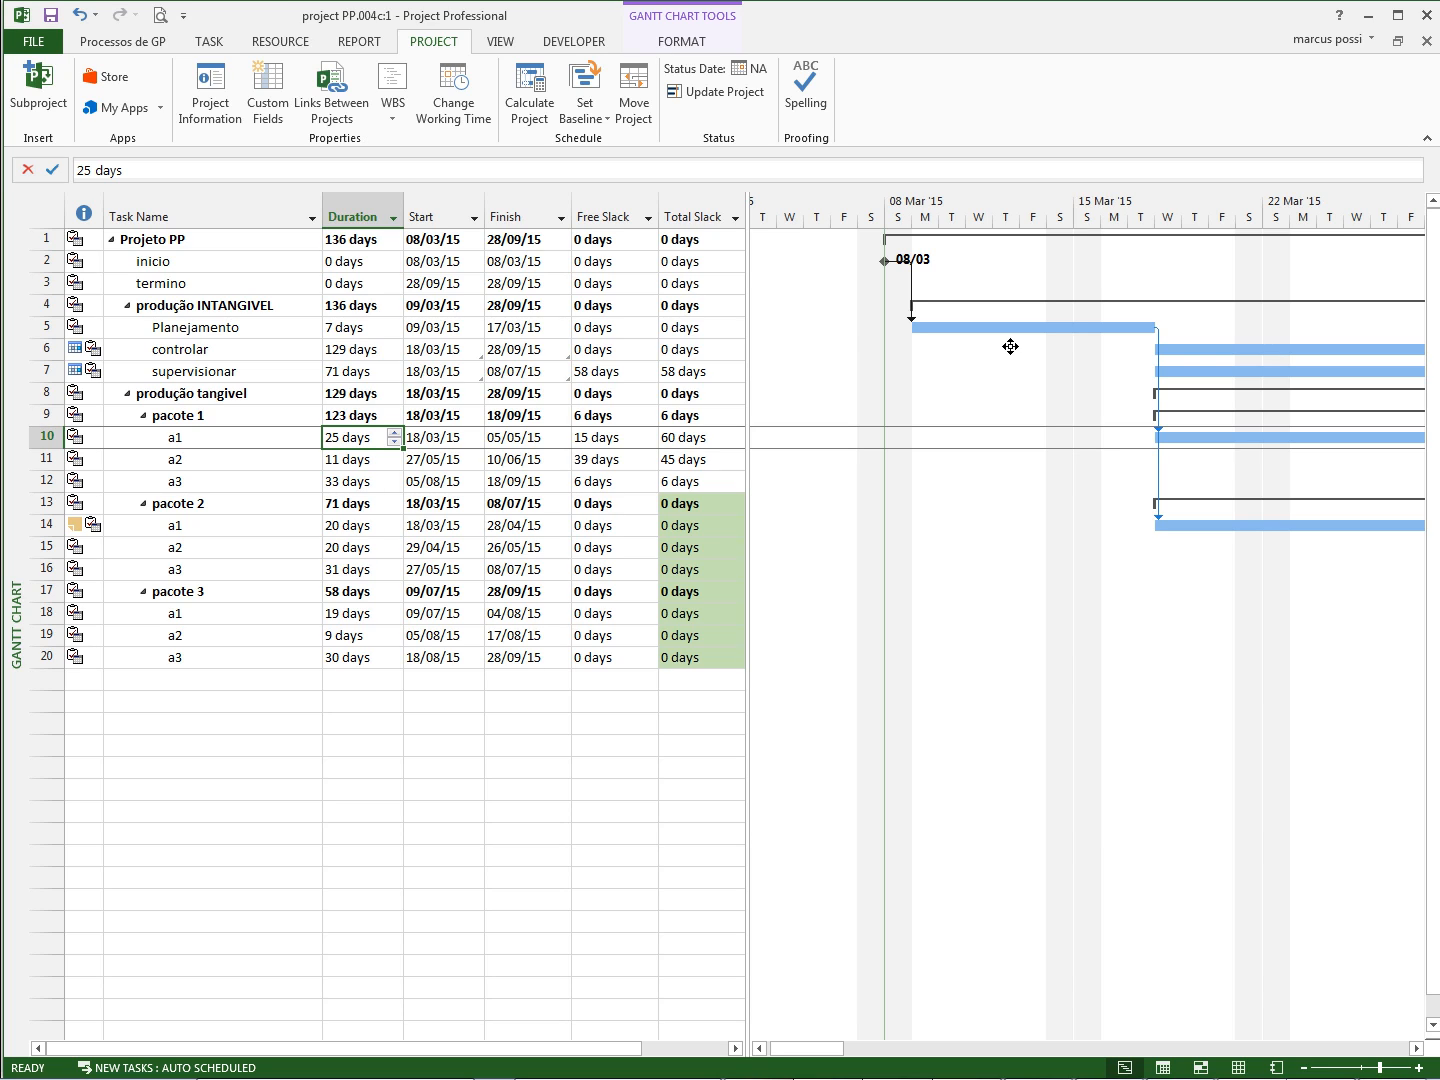
Inspect the Planejamento task's bar across the weekend and review the nonworking time settings without changing them.
{"action": "left_click", "coordinate": [244, 329]}
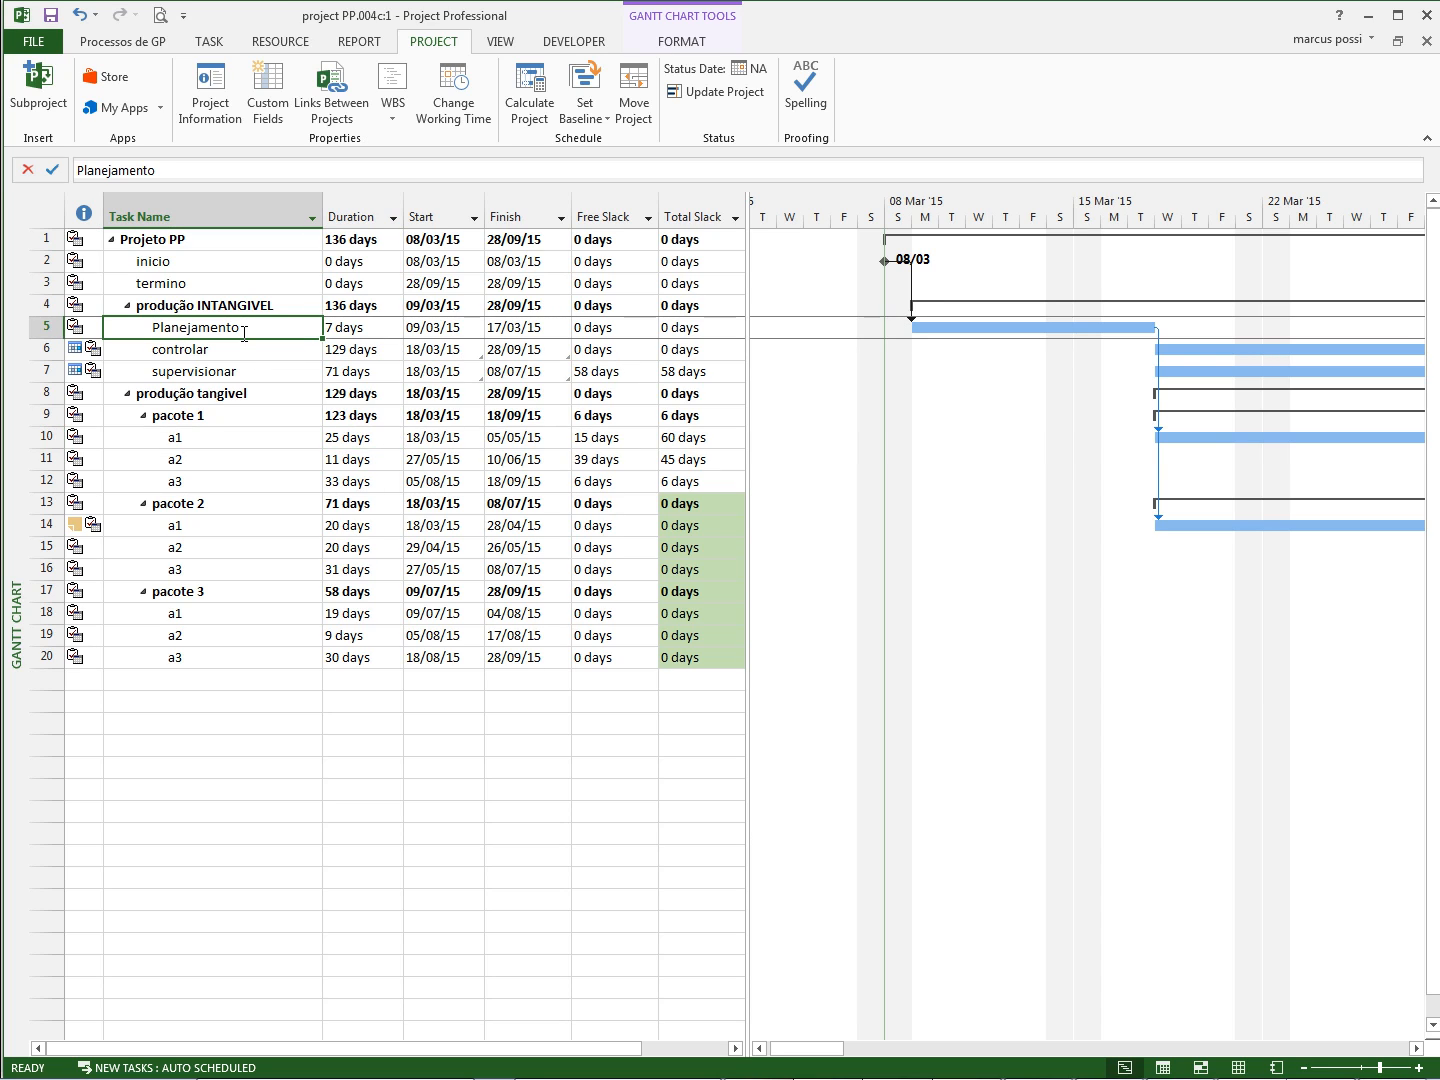
{"action": "left_click", "coordinate": [1013, 344]}
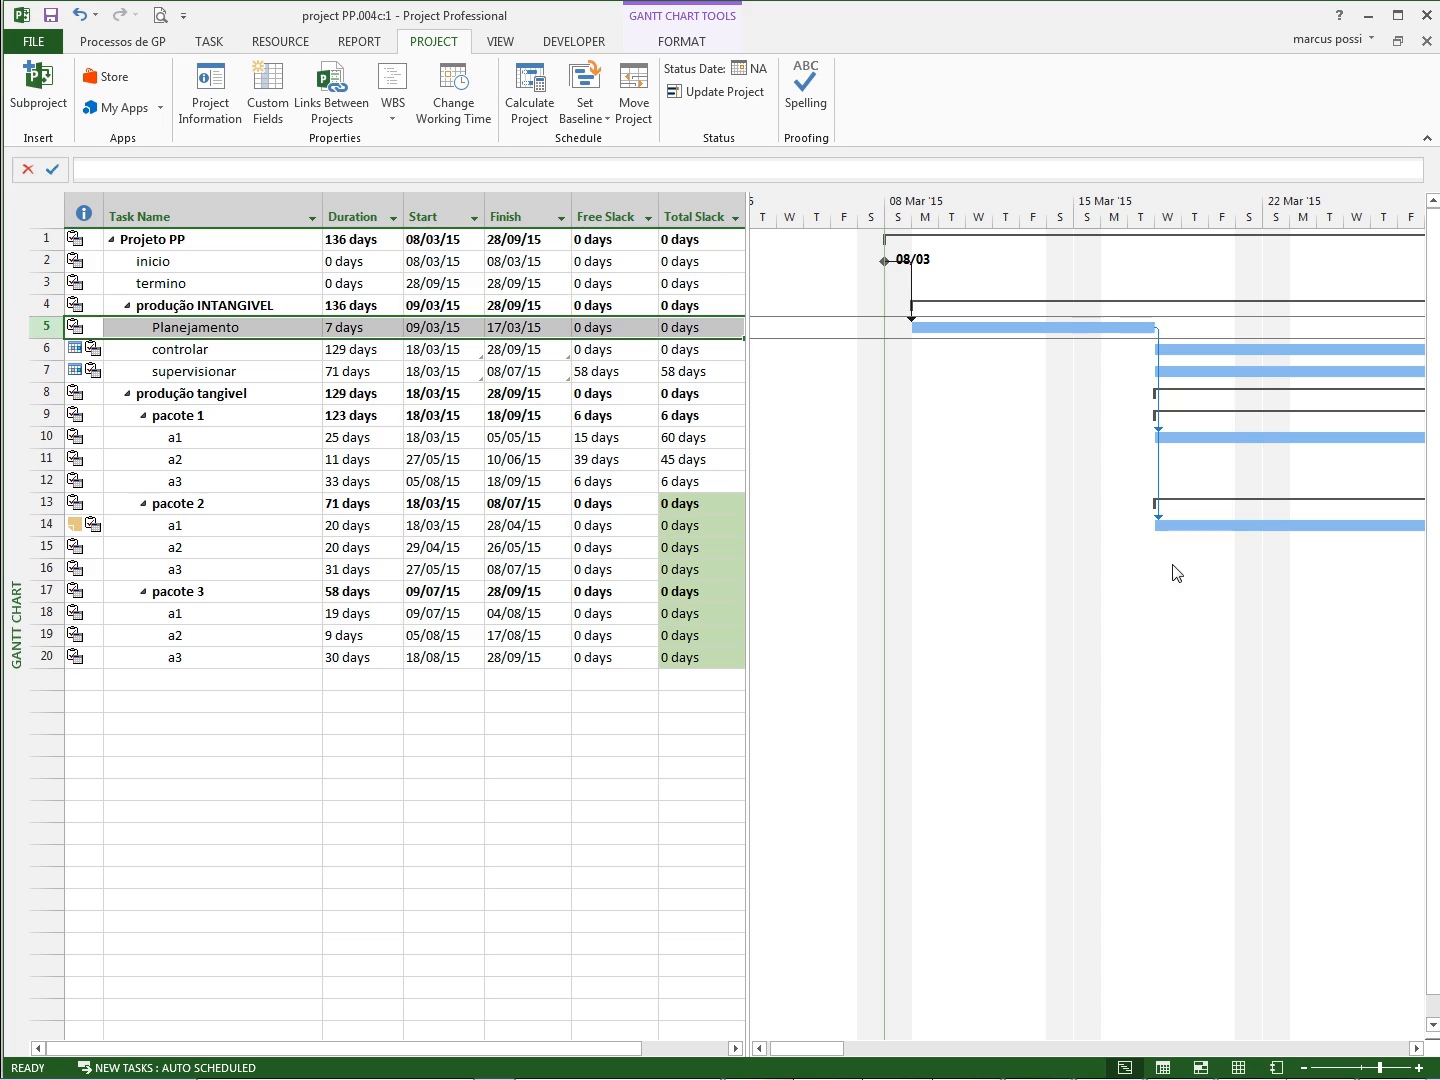
{"action": "right_click", "coordinate": [995, 545]}
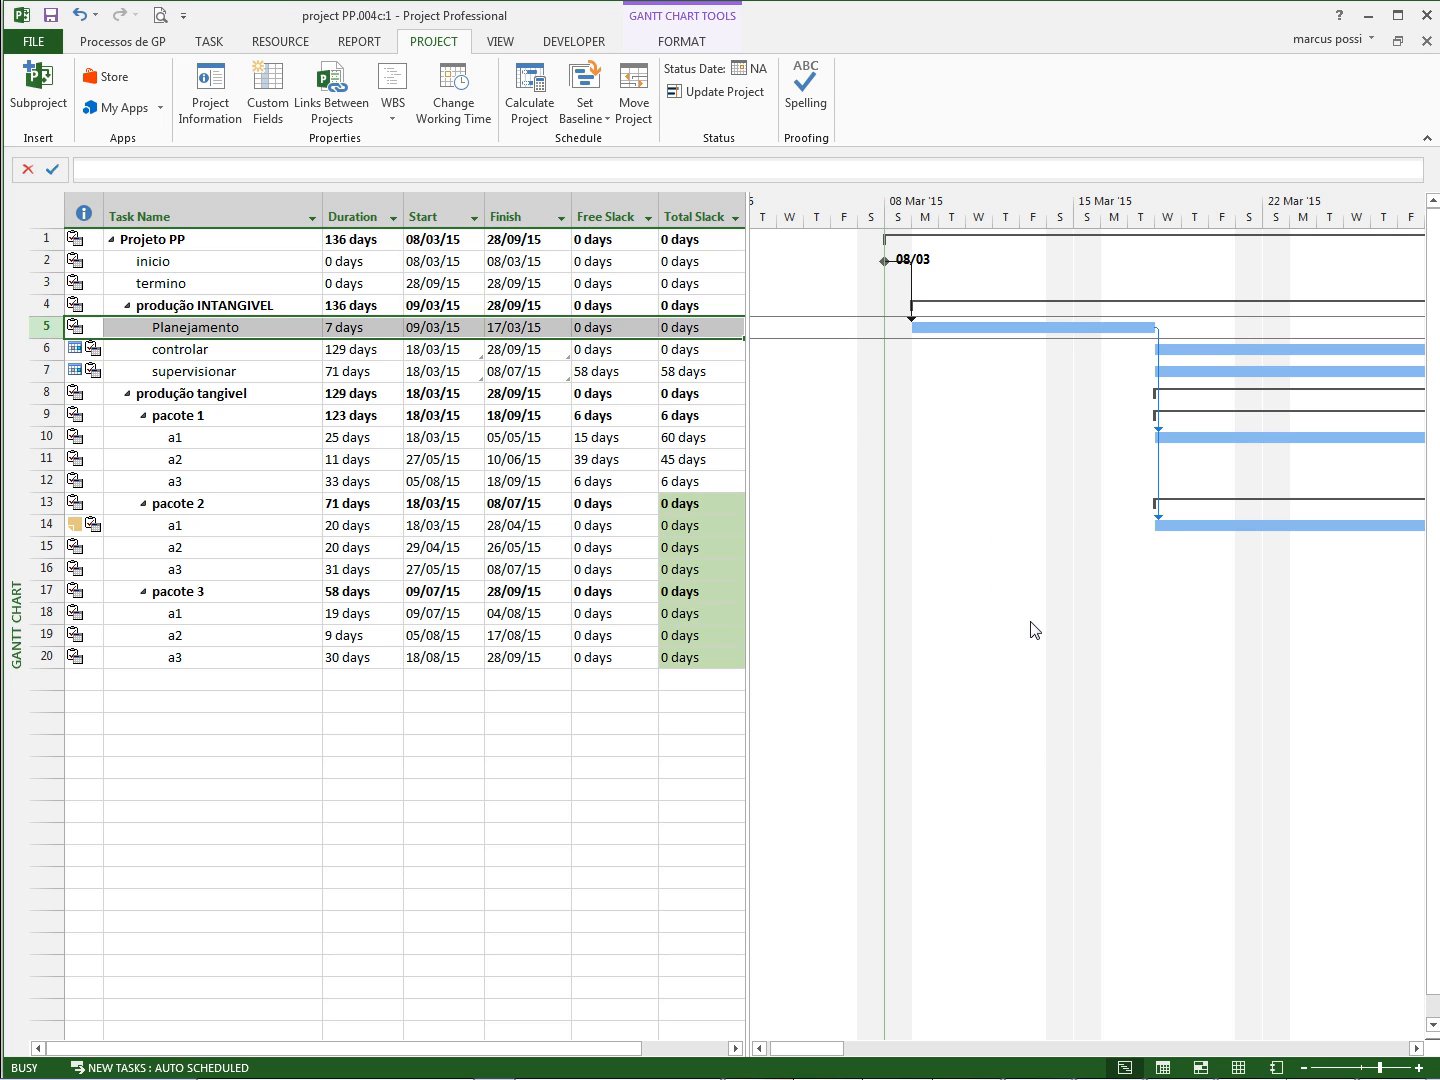
{"action": "left_click", "coordinate": [1034, 623]}
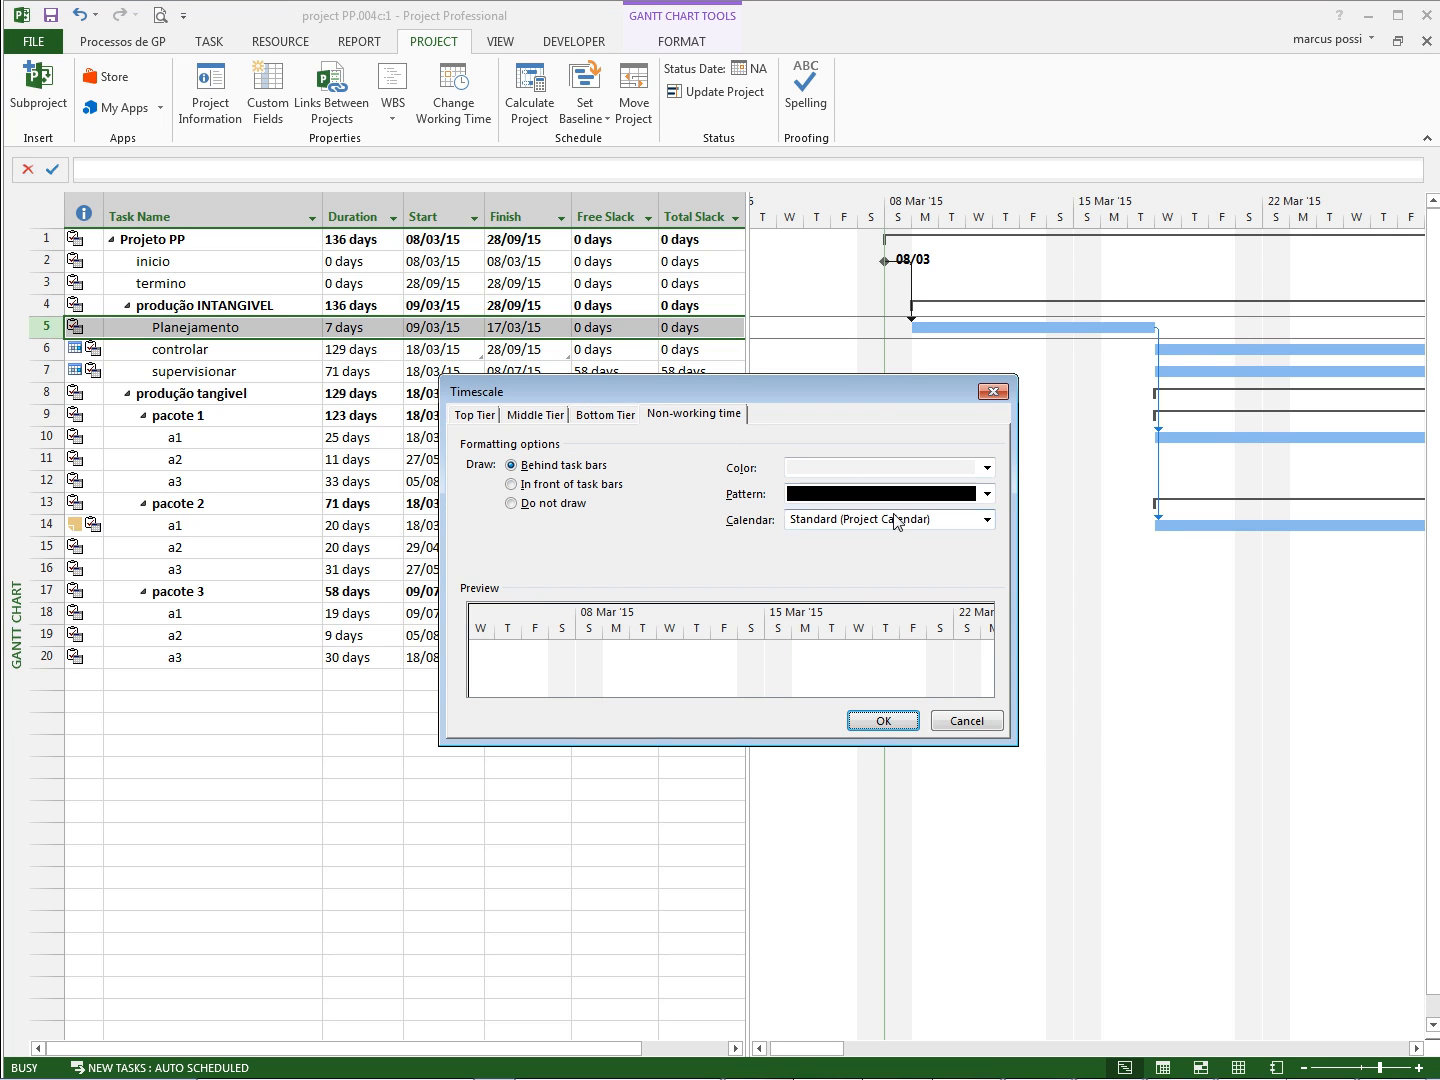
{"action": "left_click", "coordinate": [994, 391]}
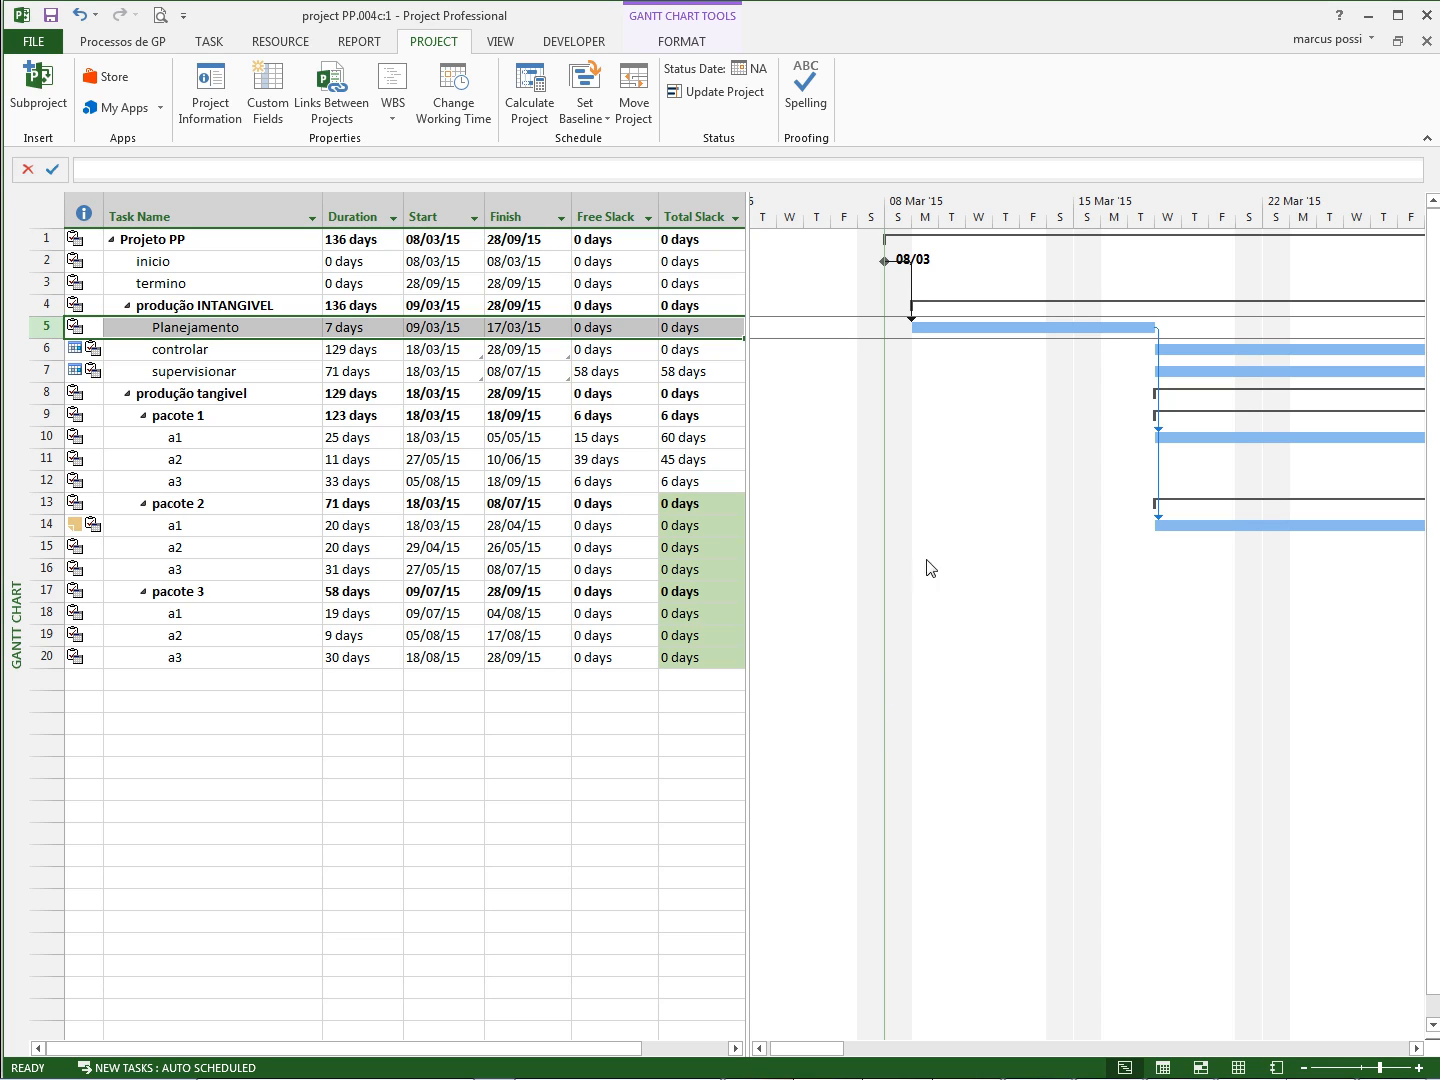
{"action": "right_click", "coordinate": [948, 398]}
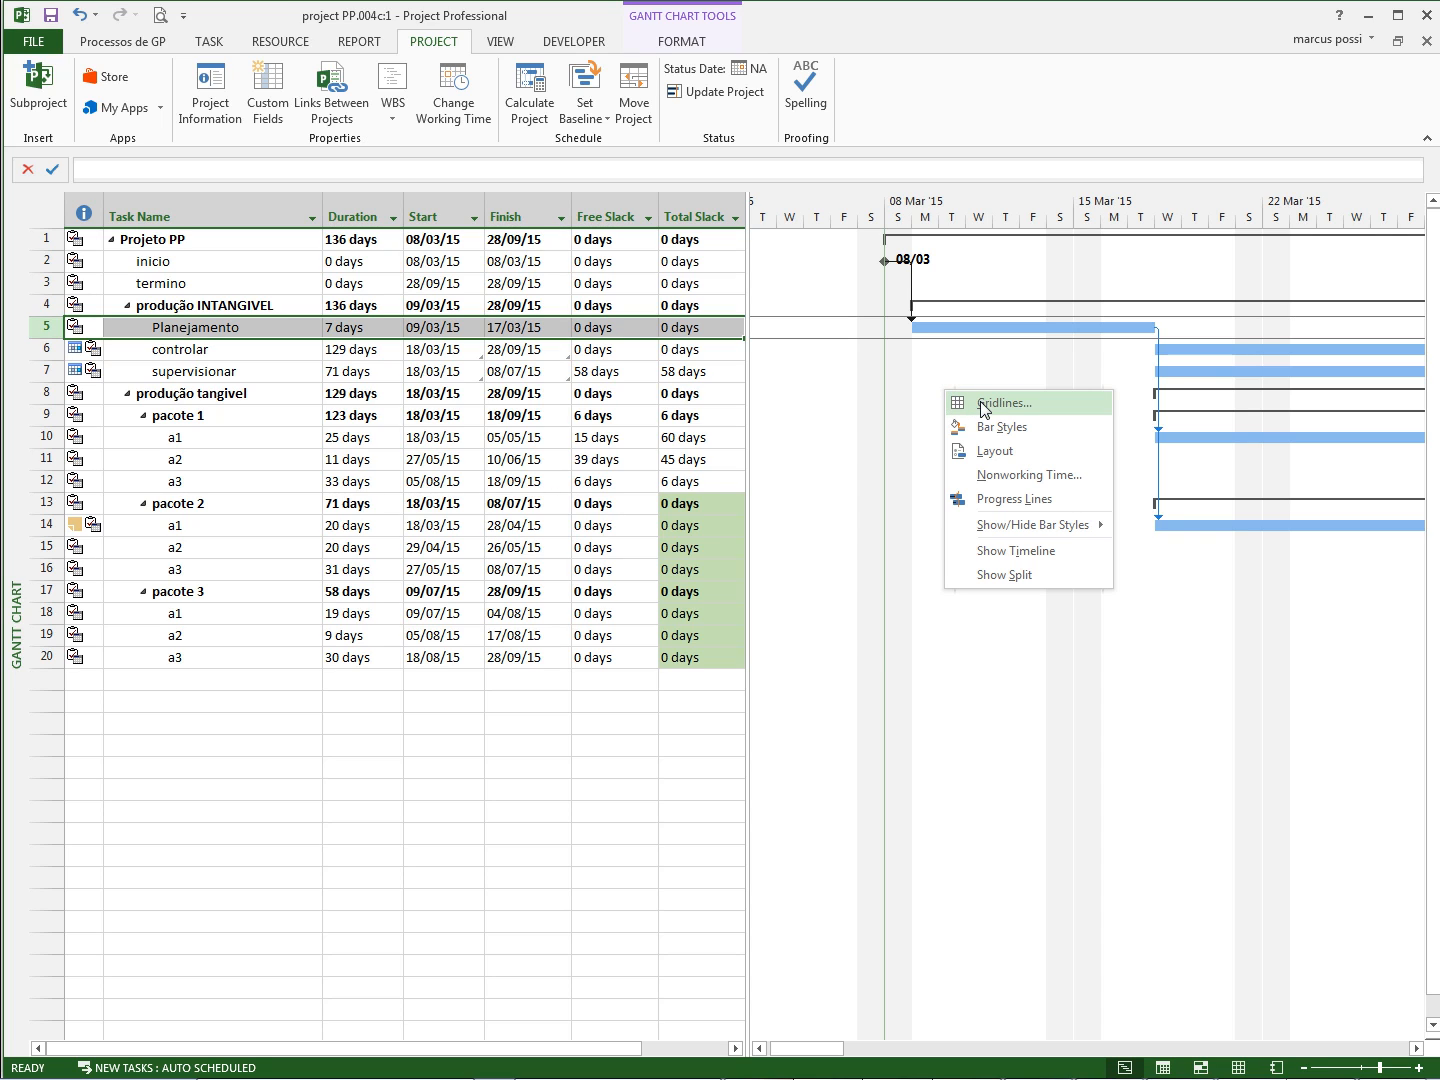
{"action": "left_click", "coordinate": [965, 404]}
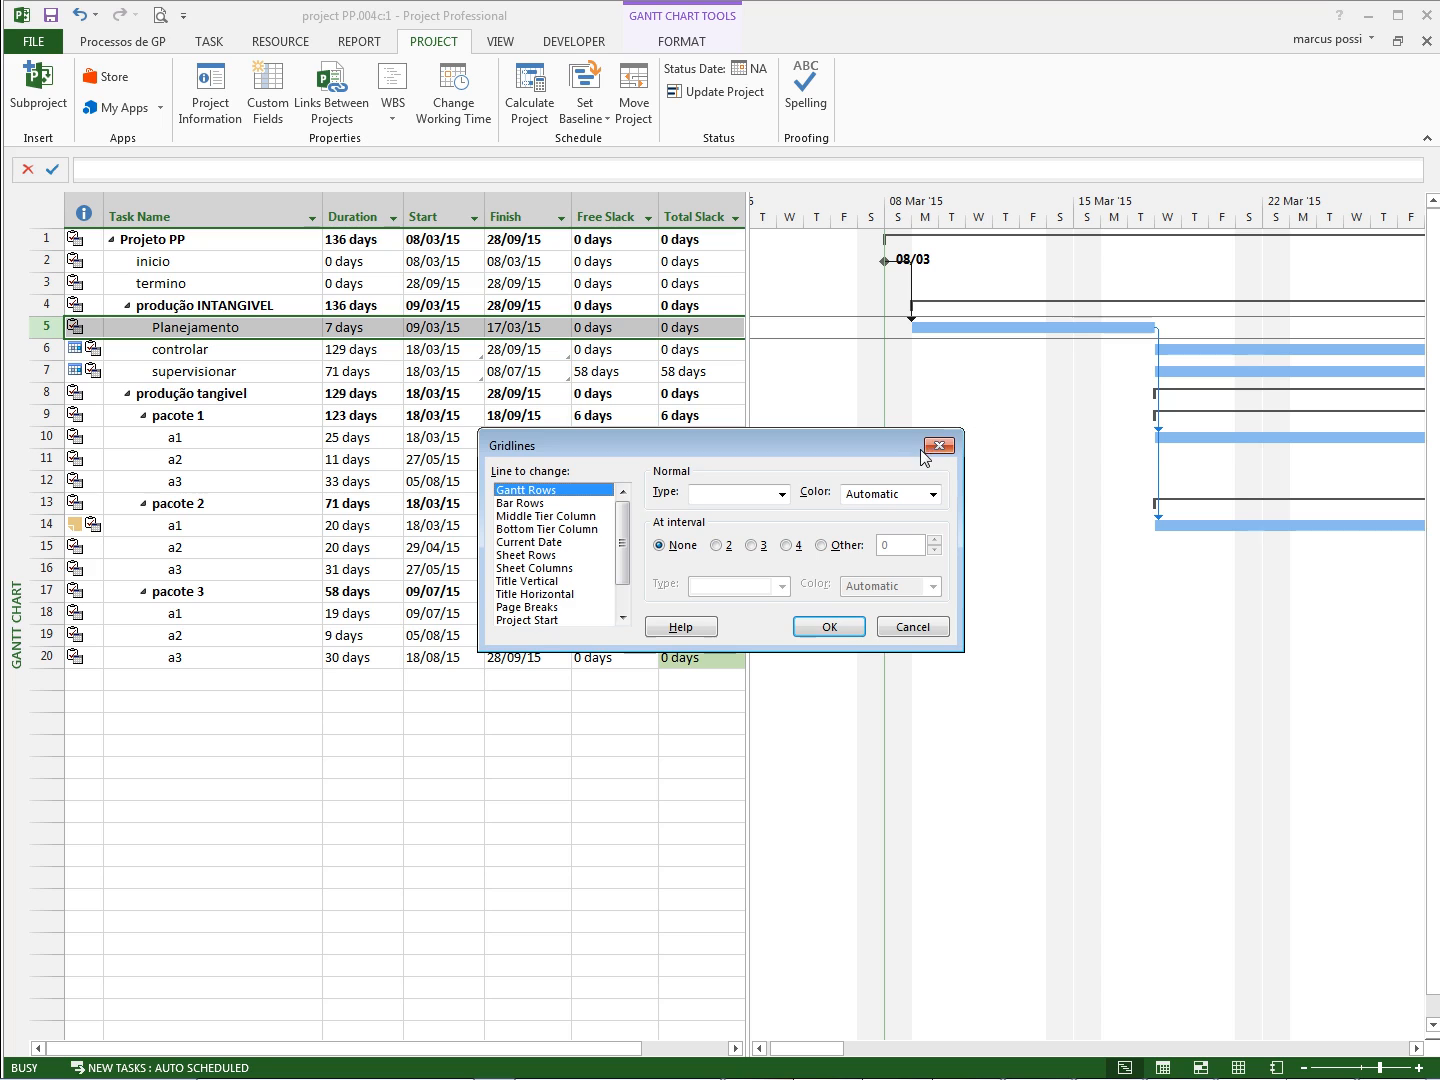
{"action": "left_click", "coordinate": [938, 445]}
Review the Gantt chart's bar styles, especially the Task row's name and appearance, leaving them unedited.
{"action": "right_click", "coordinate": [997, 410]}
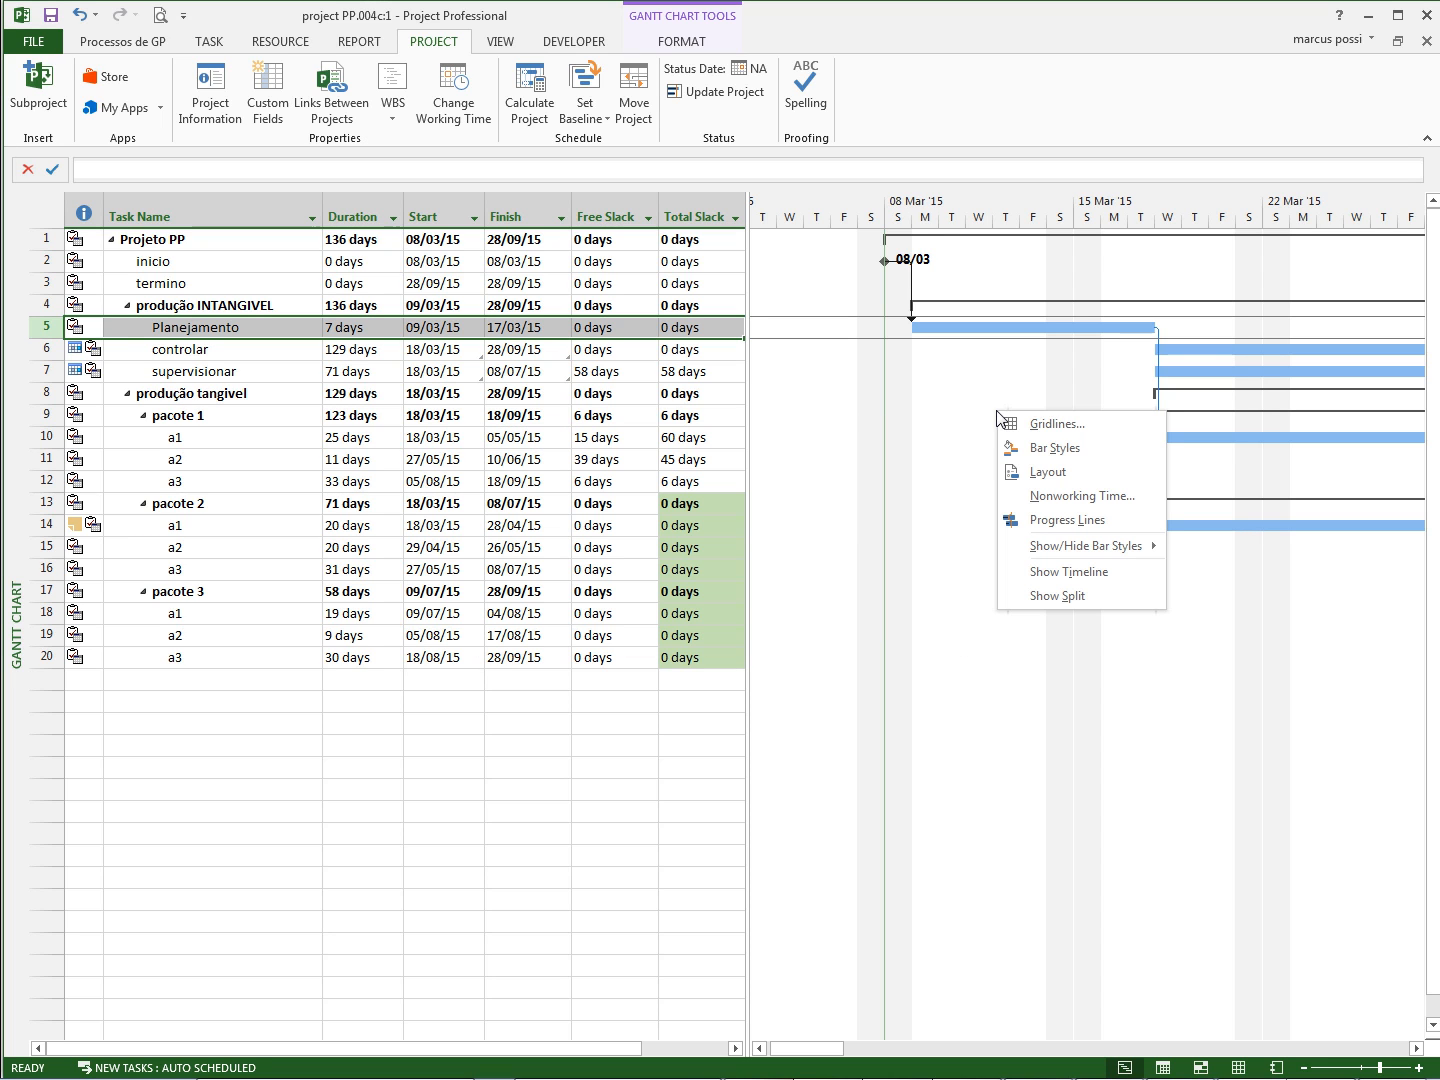
{"action": "left_click", "coordinate": [1045, 448]}
{"action": "left_click_drag", "start_coordinate": [841, 280], "coordinate": [698, 447]}
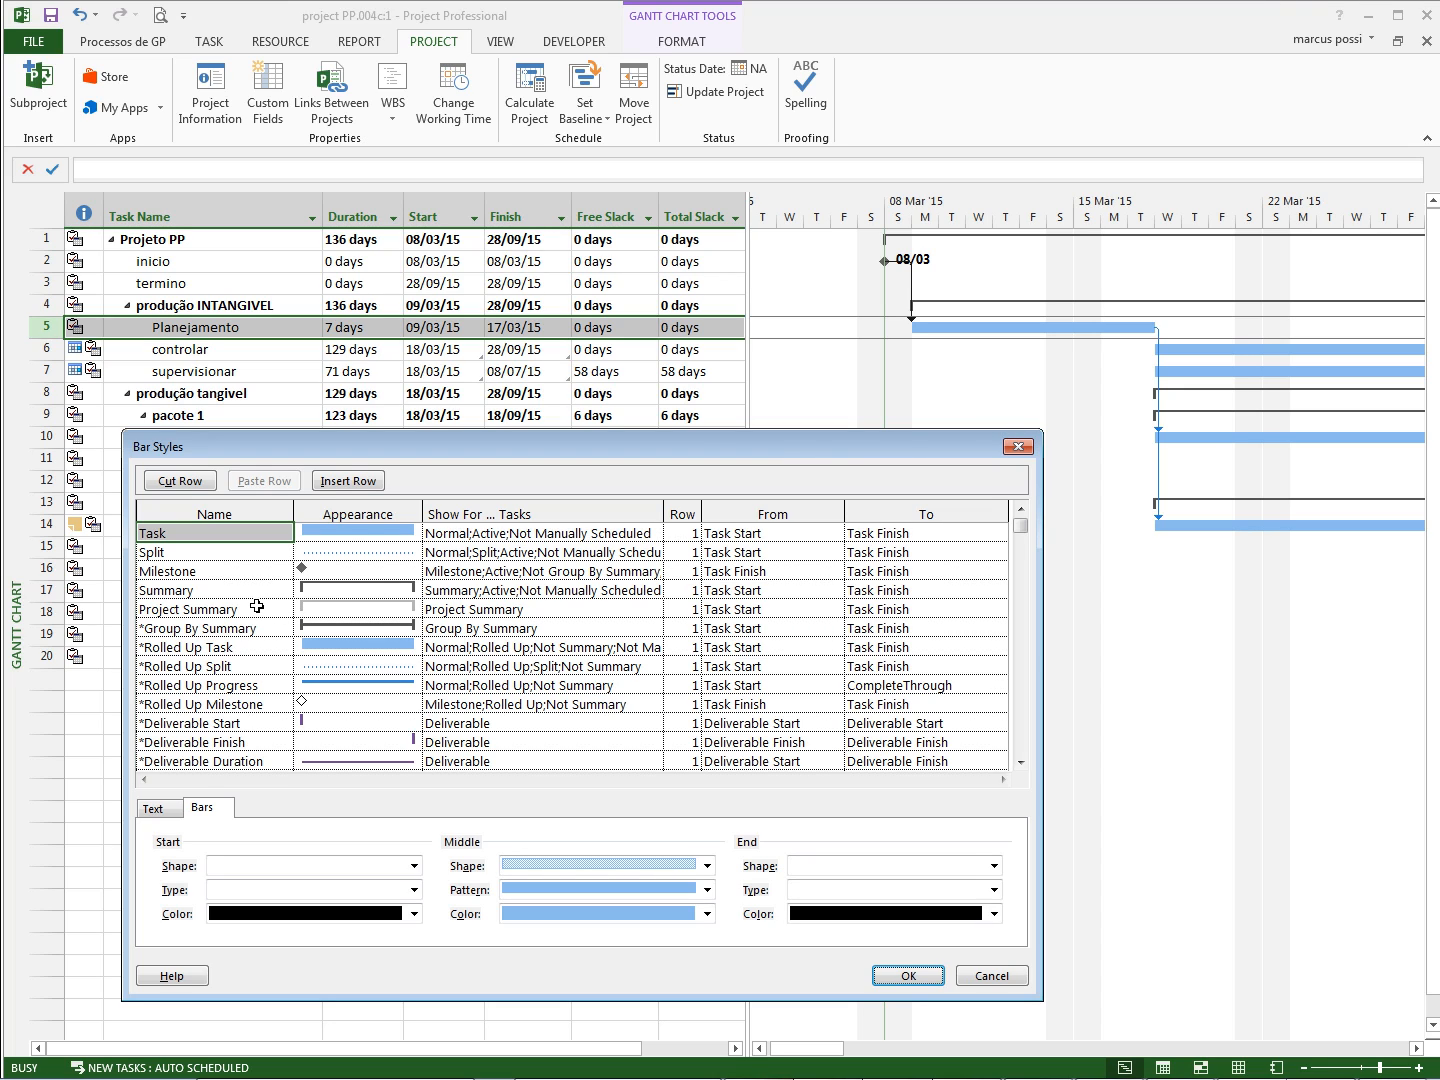
{"action": "left_click", "coordinate": [245, 538]}
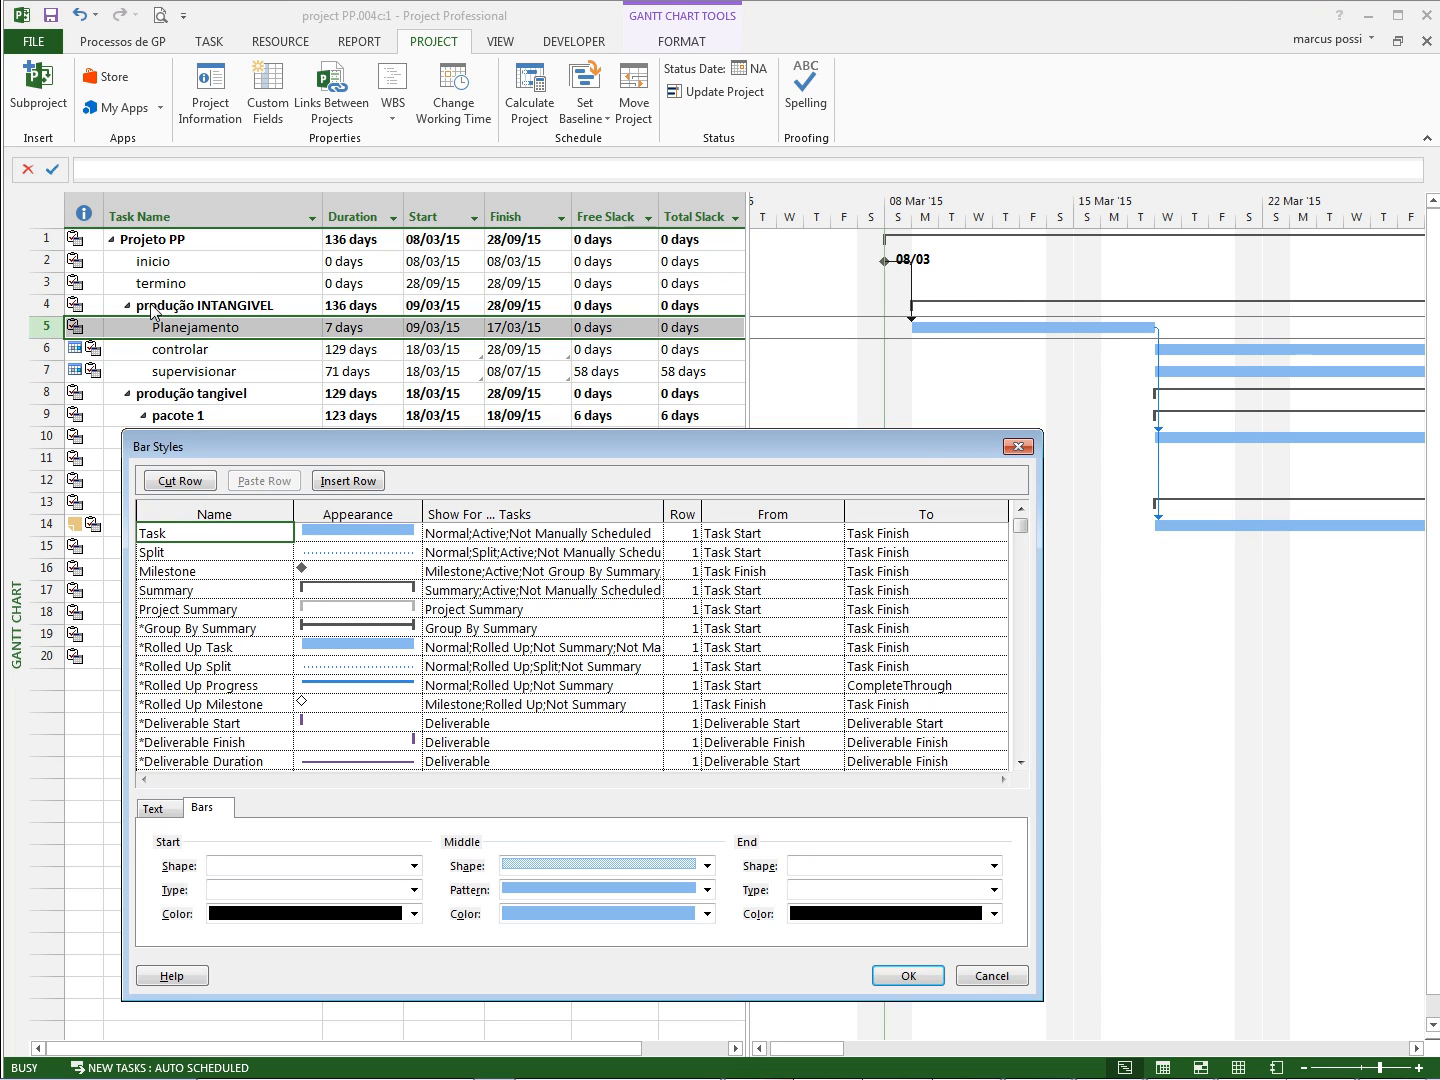
{"action": "left_click", "coordinate": [377, 538]}
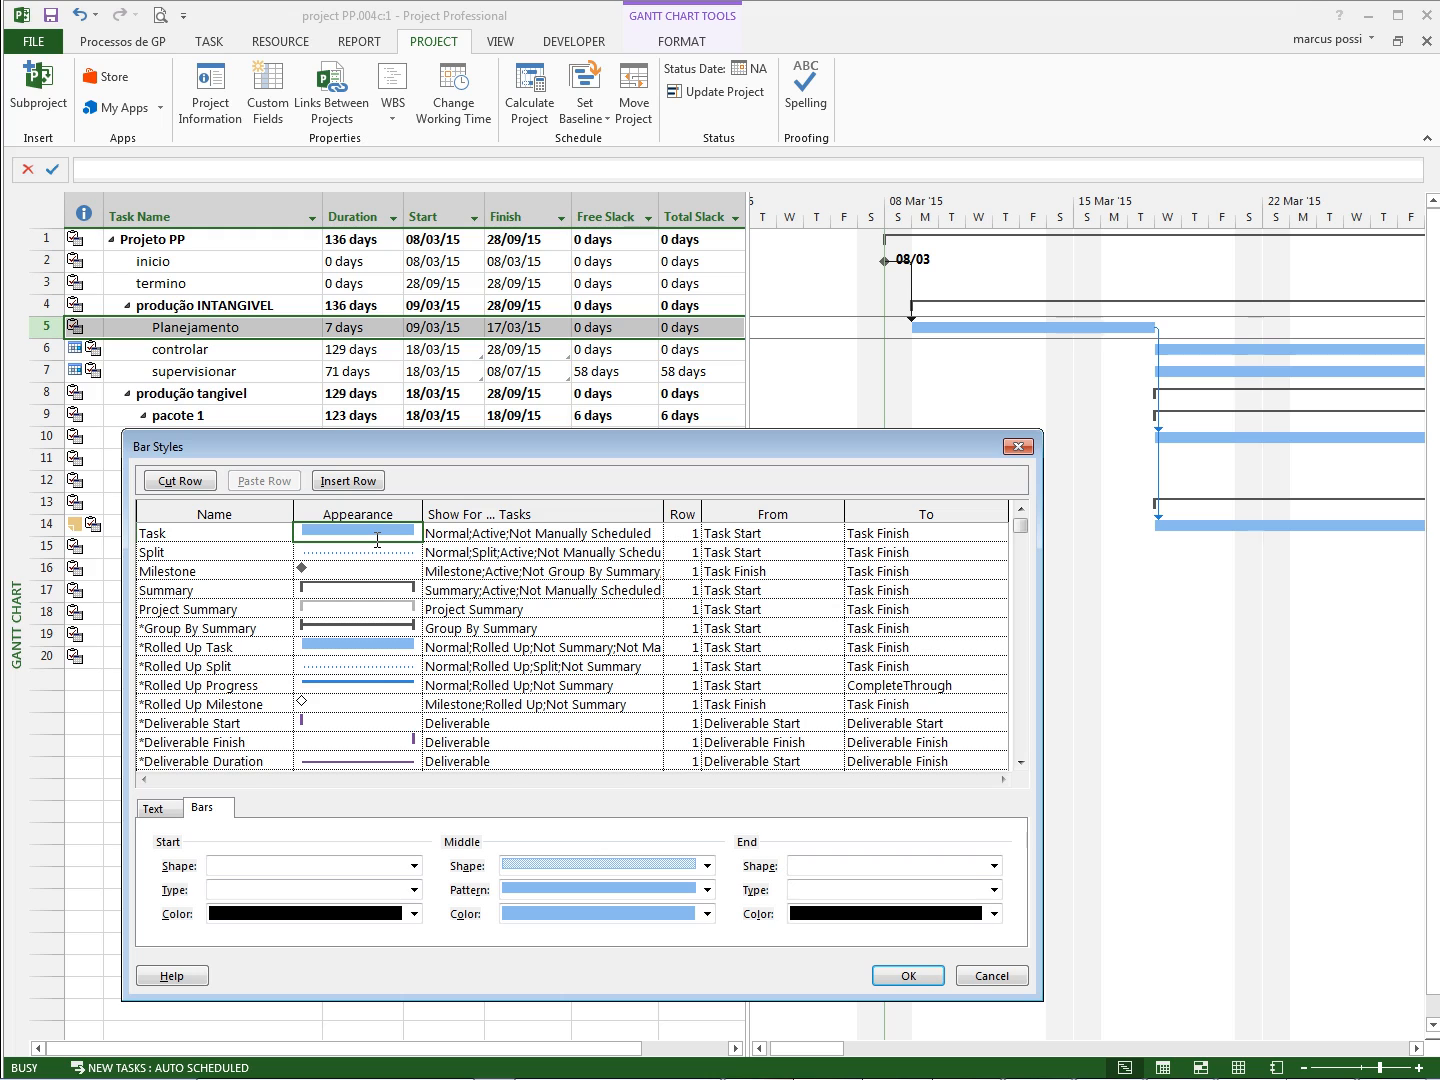
{"action": "left_click", "coordinate": [1019, 447]}
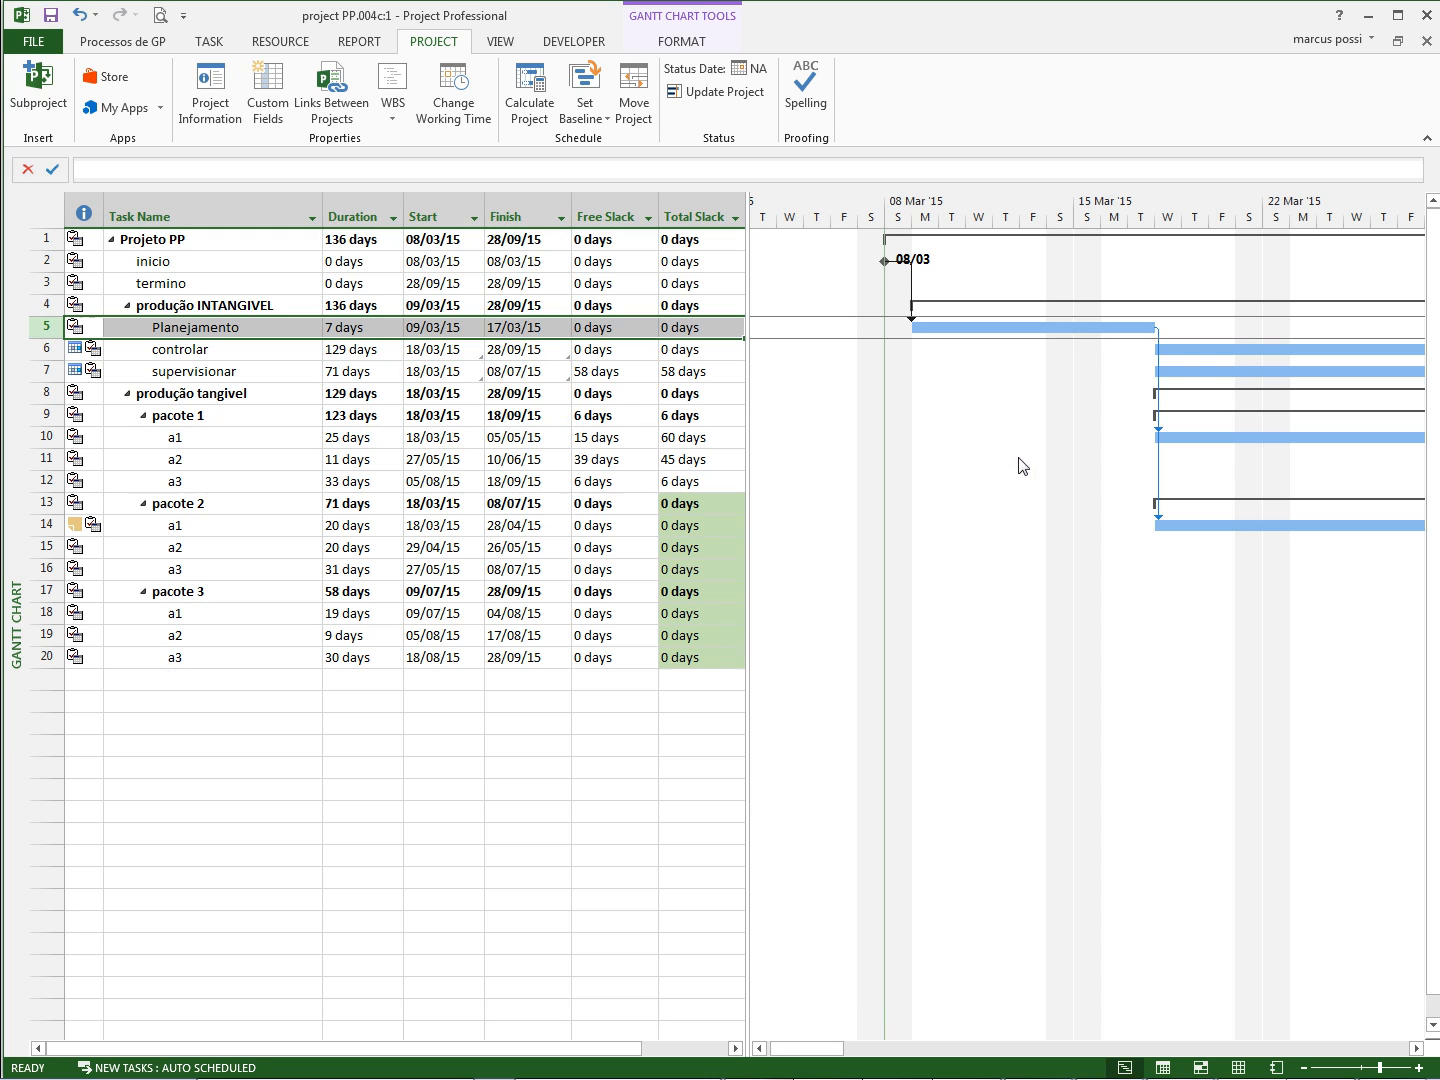
Browse the available scheduling and presentation styles for the Gantt chart without applying one.
{"action": "left_click", "coordinate": [680, 41]}
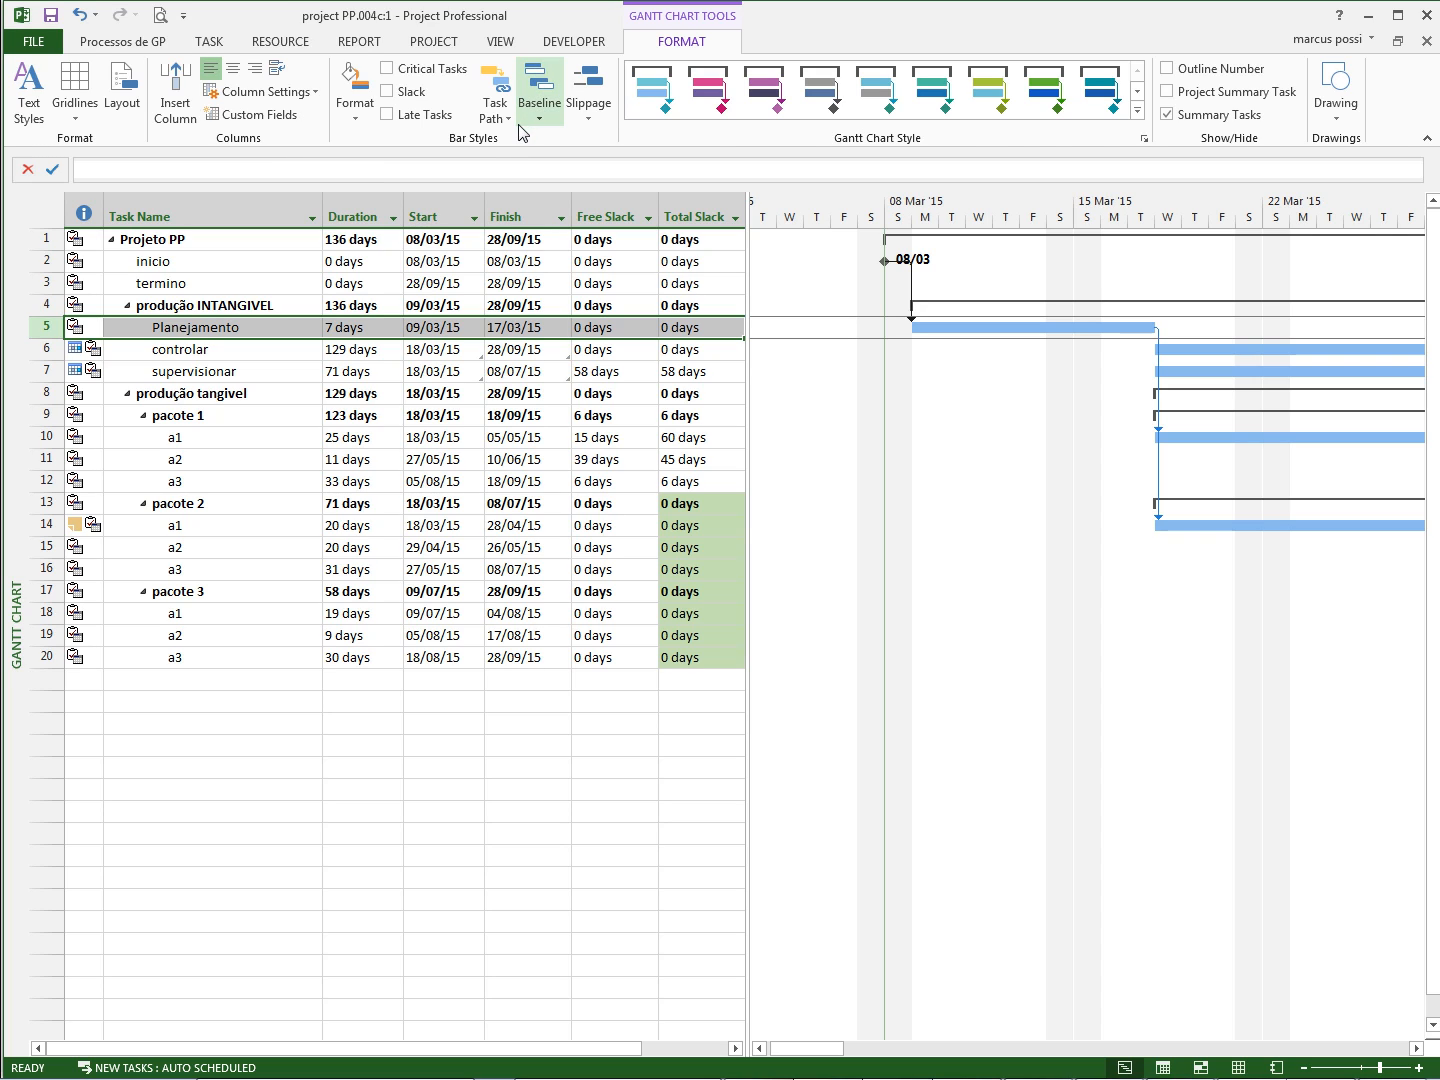
{"action": "left_click", "coordinate": [1138, 111]}
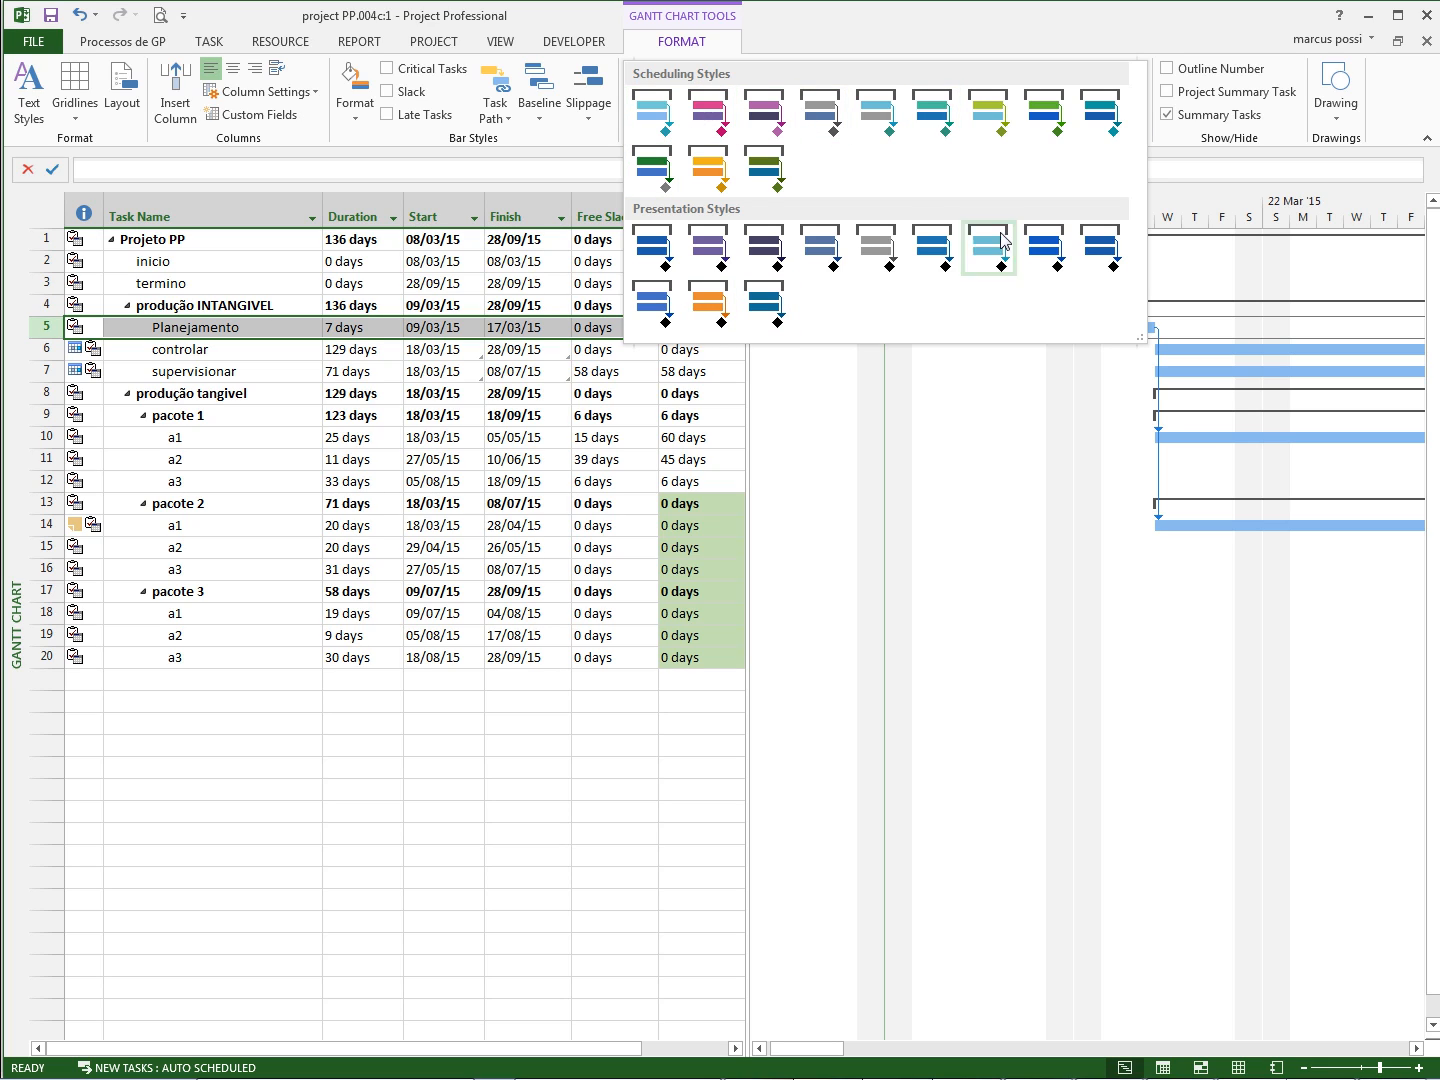
{"action": "left_click", "coordinate": [930, 438]}
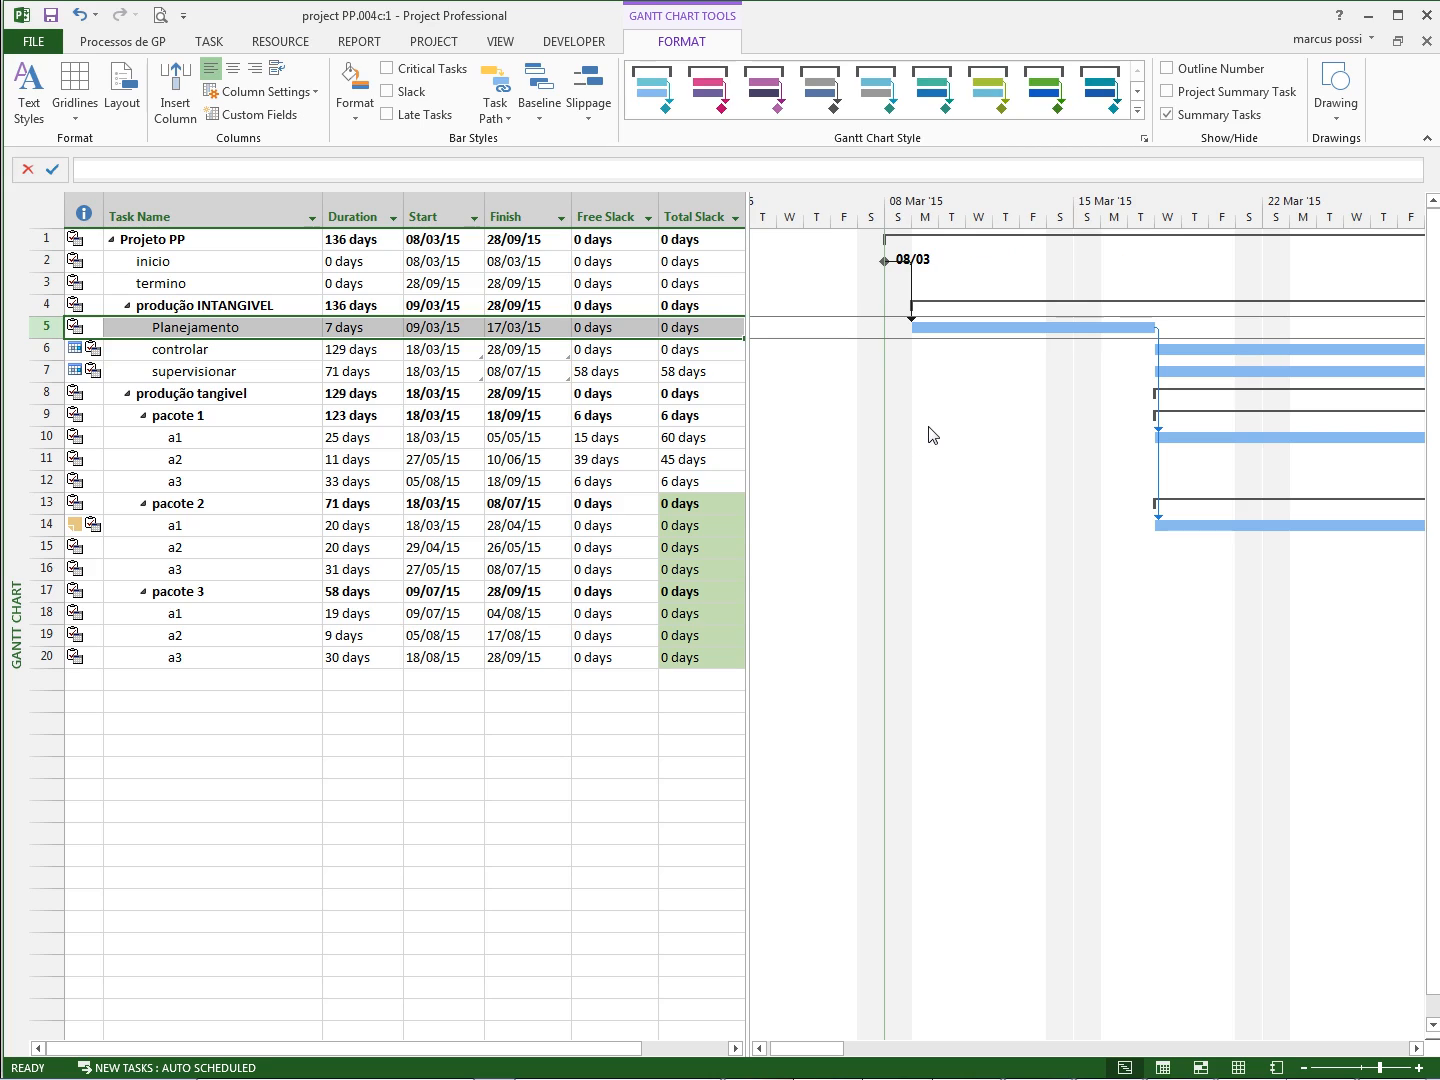